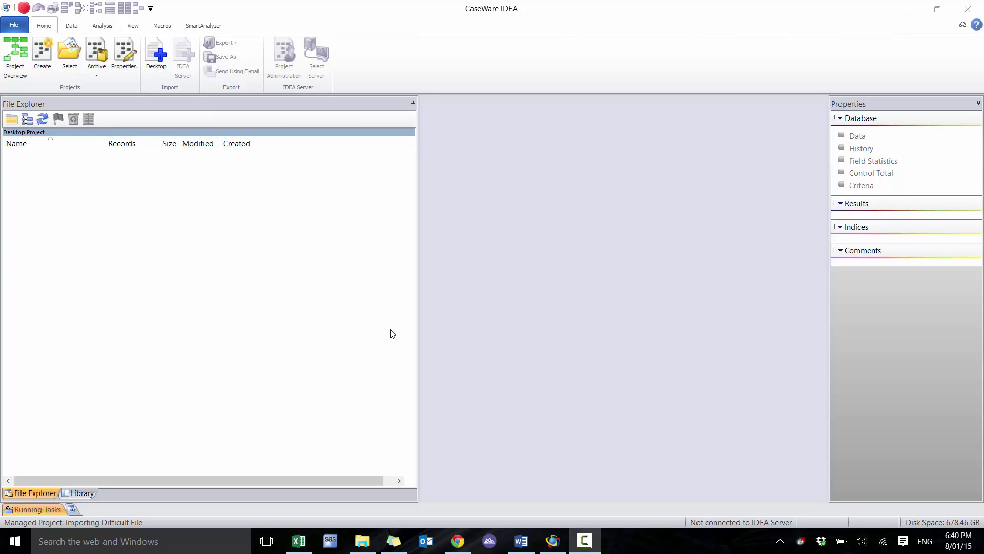
Open the Loan Details PDF from the Source Files.ILB project folder in Adobe Reader
left_click(361, 538)
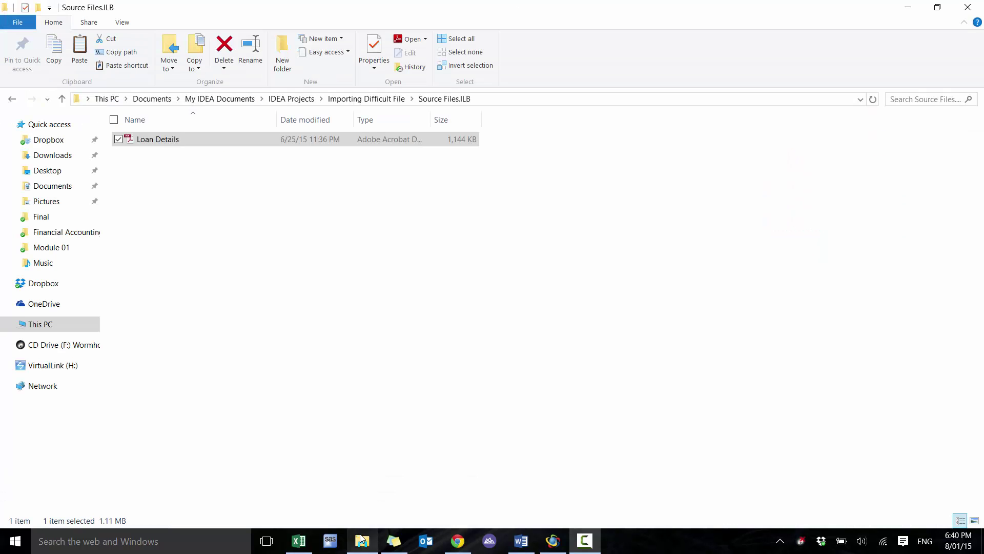
double_click(300, 139)
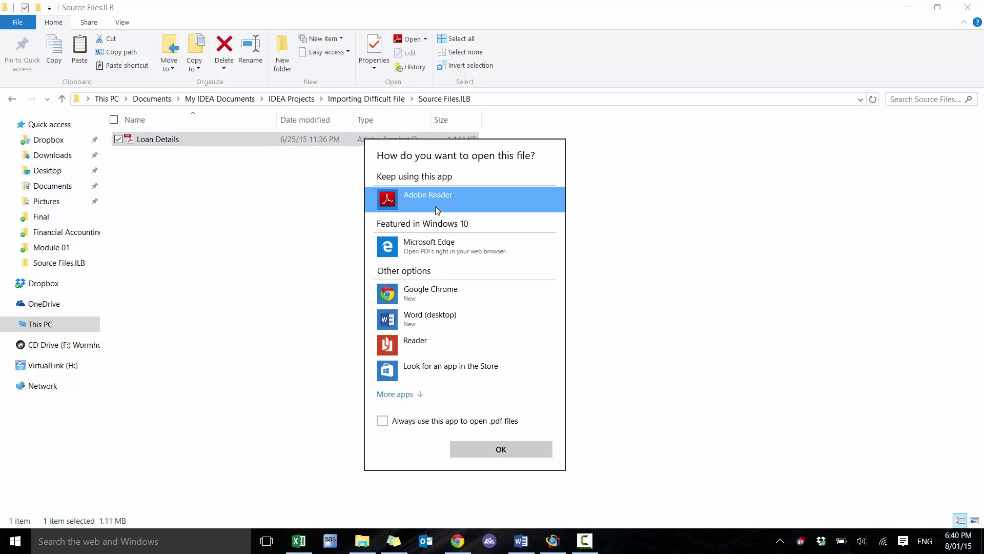
double_click(438, 197)
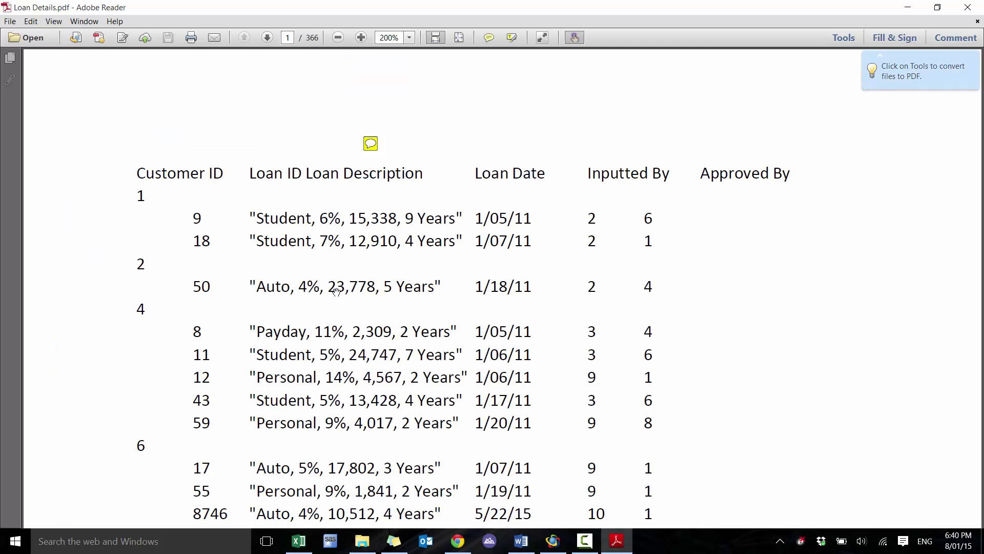
Examine the column layout on the first page and read the note attached above the Loan Description column
scroll(393, 292, "down", 3)
scroll(370, 341, "up", 3)
scroll(500, 415, "down", 2)
scroll(426, 333, "up", 1)
scroll(418, 171, "up", 1)
left_click(371, 145)
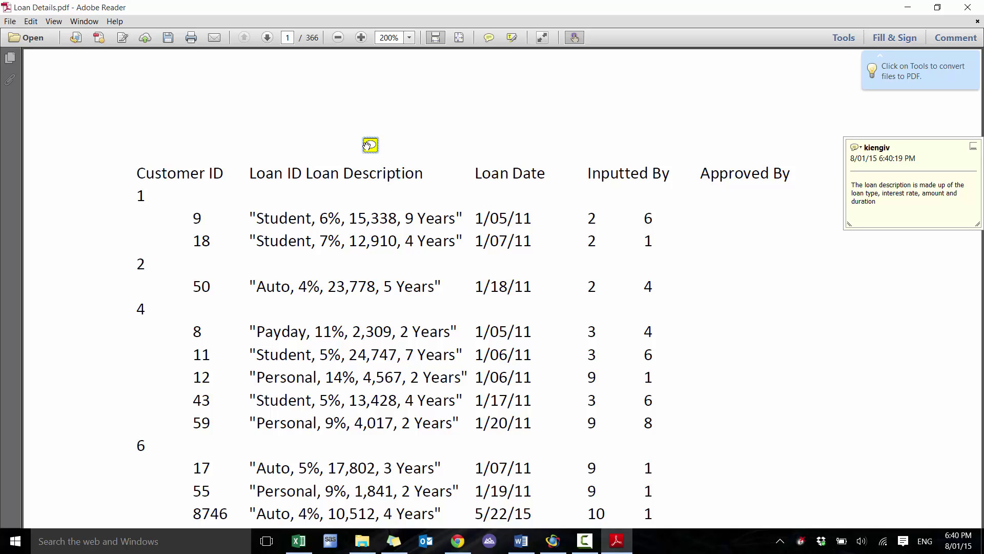
left_click_drag(884, 206, 596, 177)
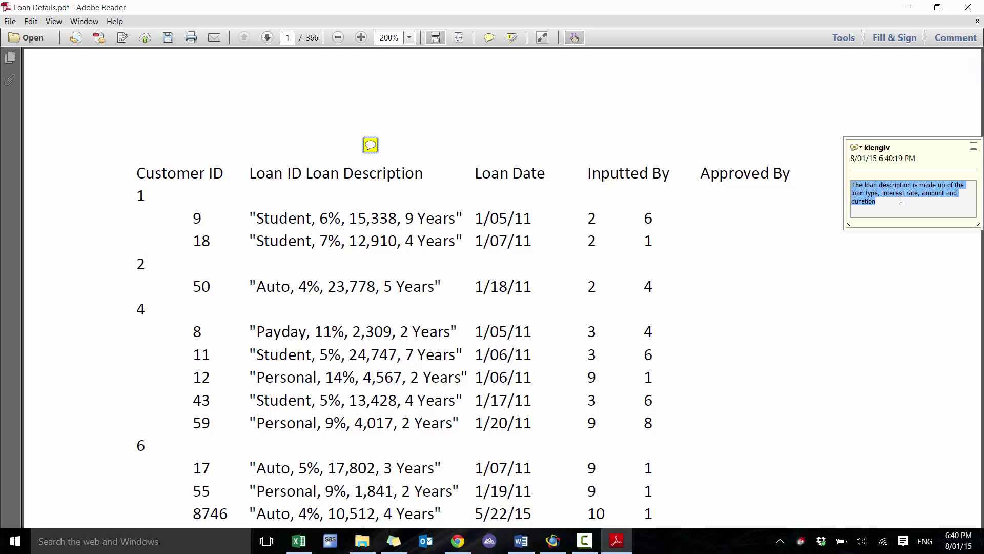
left_click(416, 222)
Review how the loan records are laid out across the first three pages and close the PDF without saving
scroll(425, 256, "down", 15)
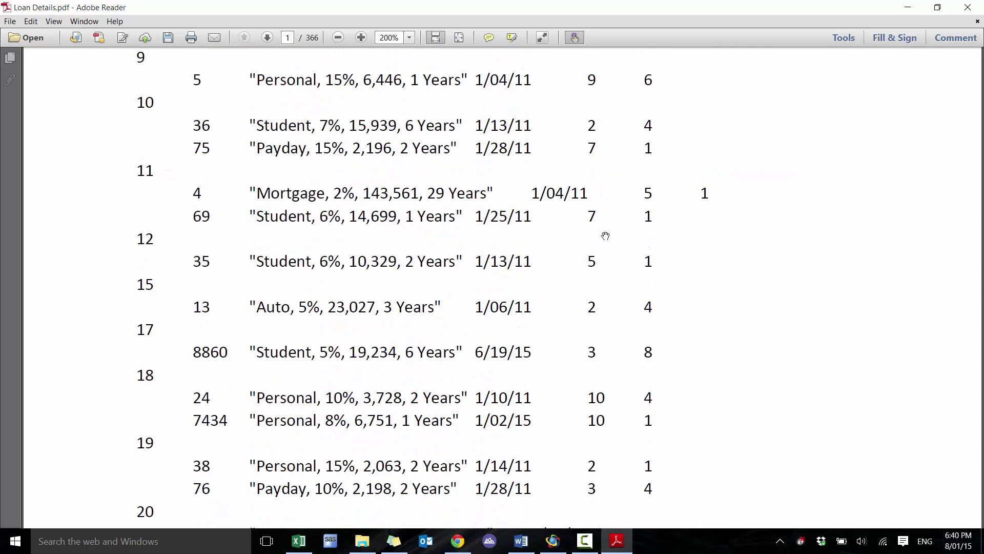
scroll(514, 182, "down", 10)
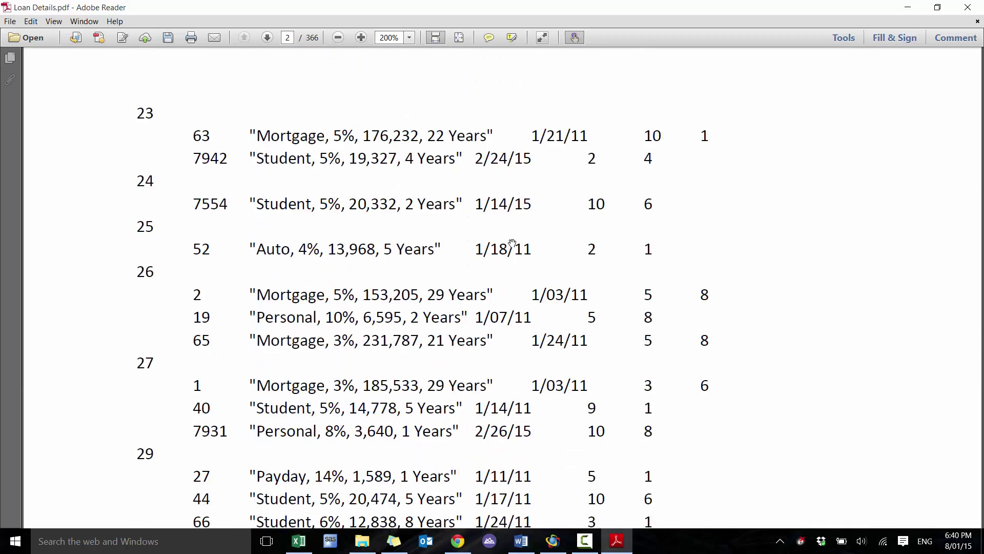
scroll(516, 235, "down", 10)
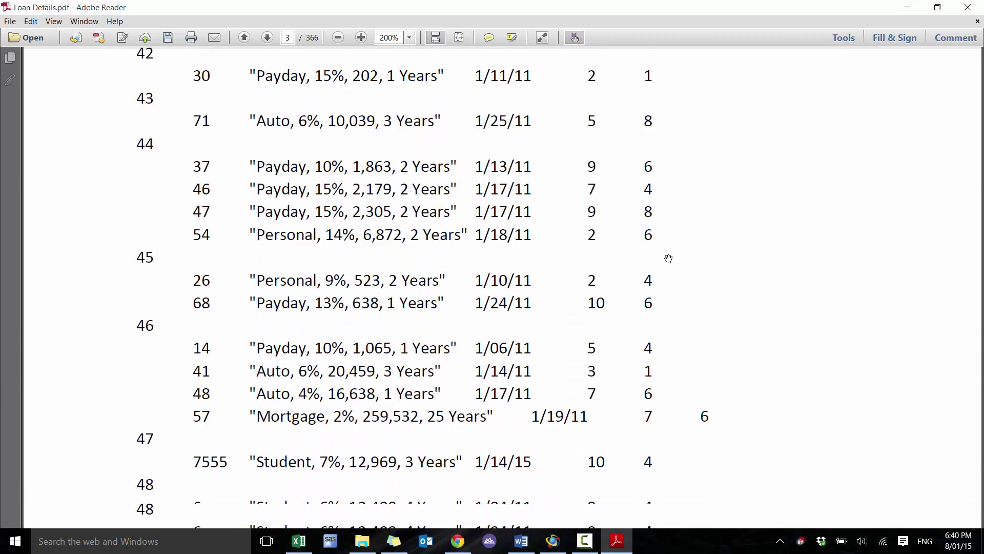
scroll(835, 301, "down", 3)
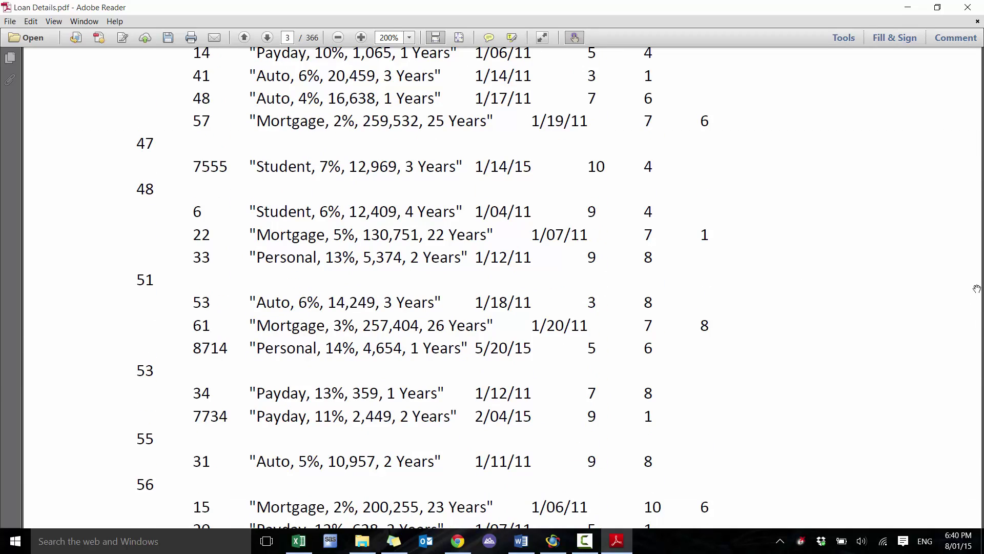
scroll(977, 288, "down", 6)
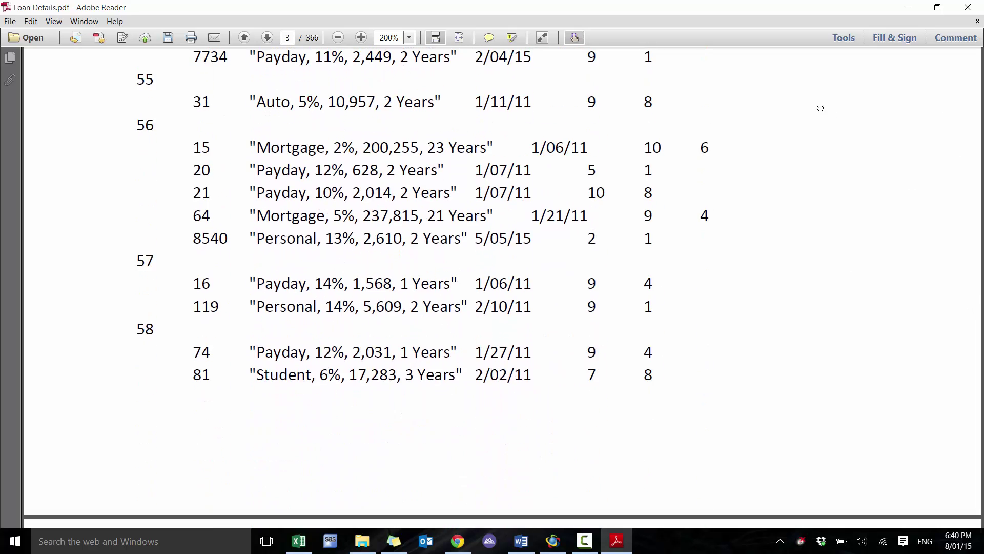
left_click(967, 7)
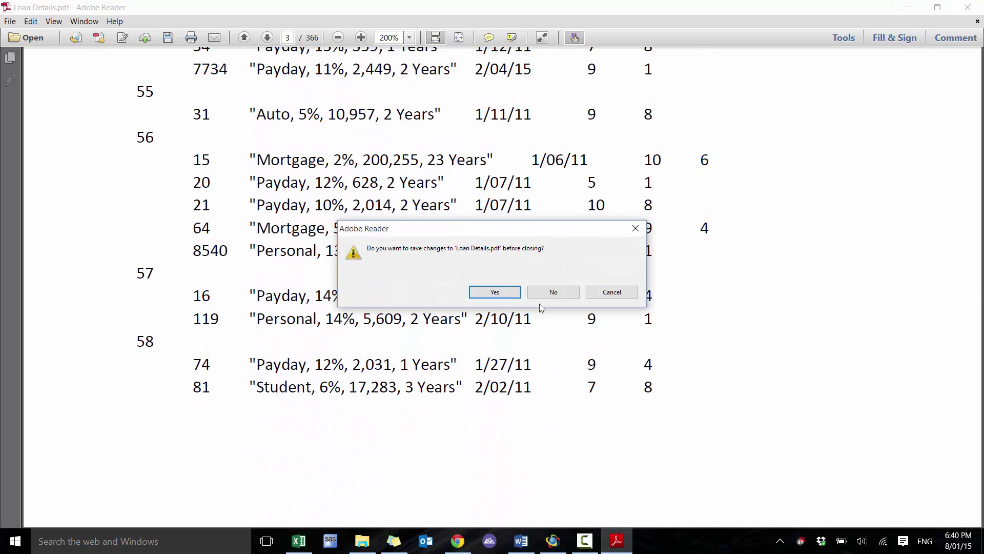
left_click(553, 292)
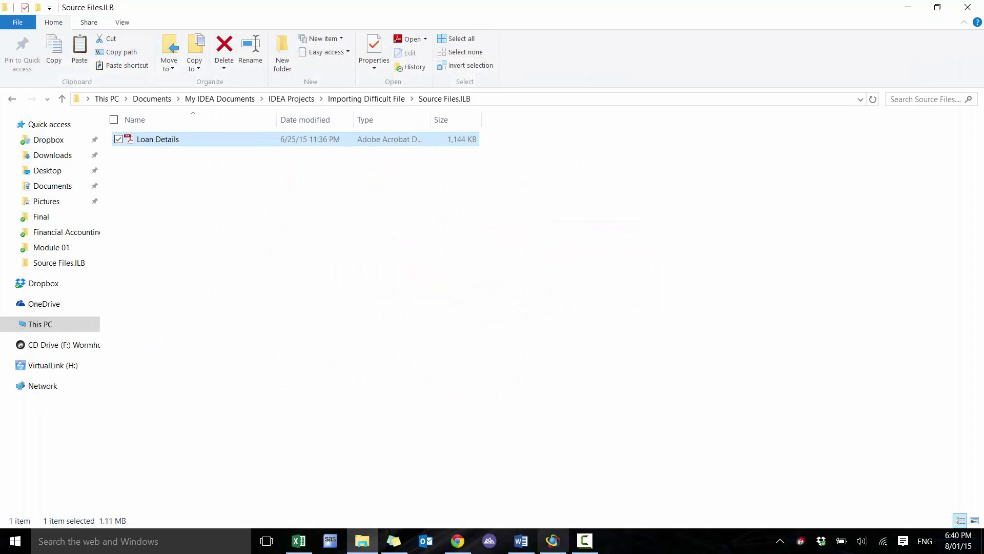
Switch to CaseWare IDEA and start a desktop import with Loan Details.pdf as the source file
left_click(552, 541)
left_click(156, 54)
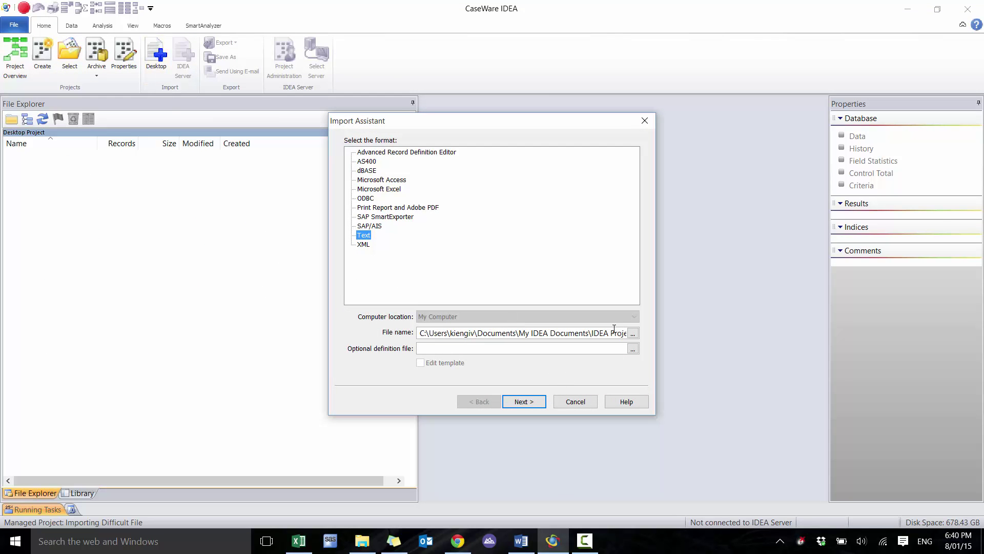
left_click(633, 333)
double_click(491, 220)
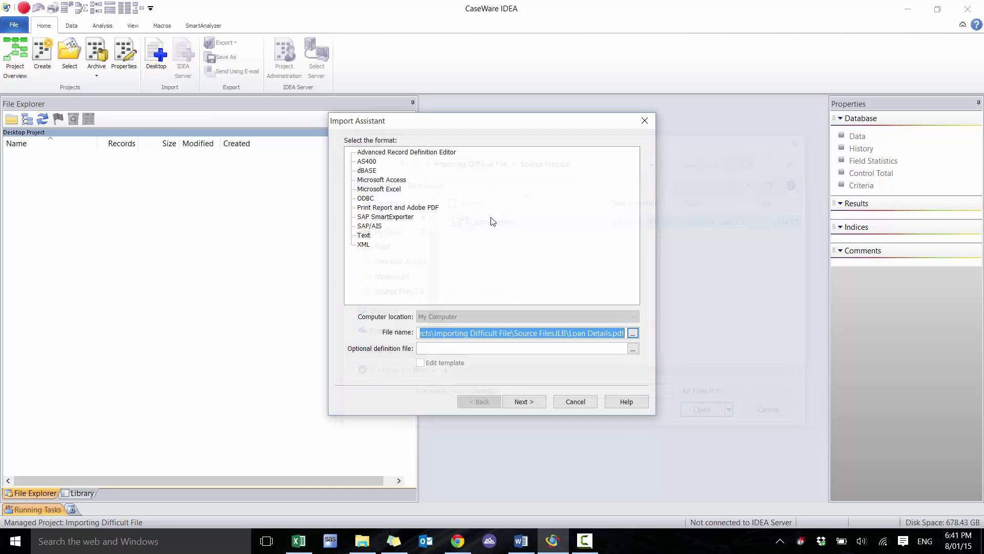
Set the import format to Print Report and Adobe PDF, load the file into Report Reader, and maximize its window
left_click(523, 403)
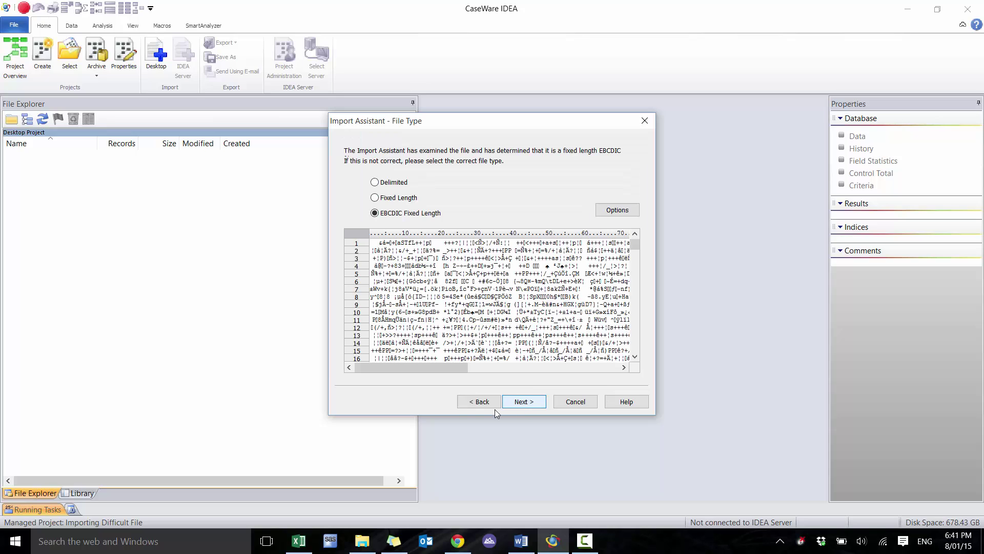
left_click(467, 407)
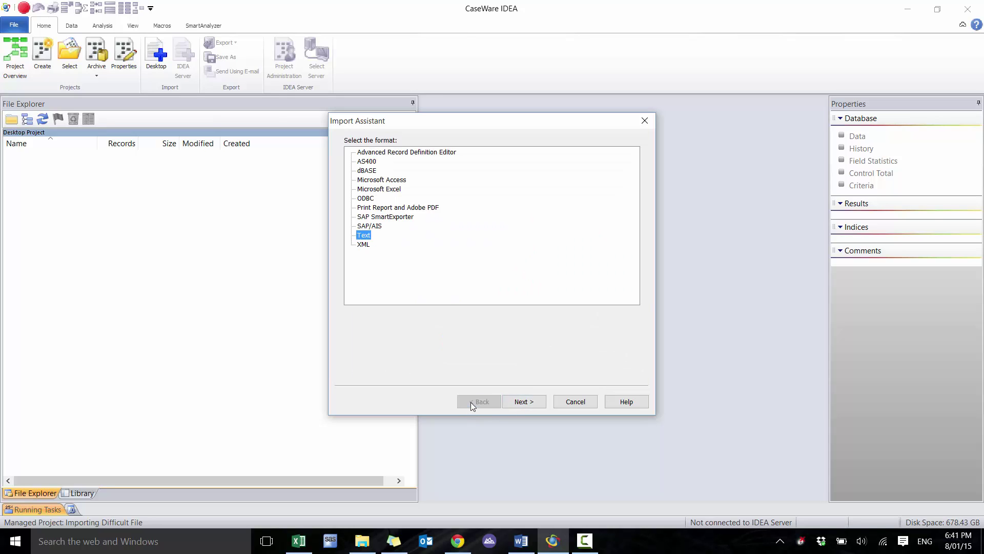
left_click(395, 207)
left_click(524, 402)
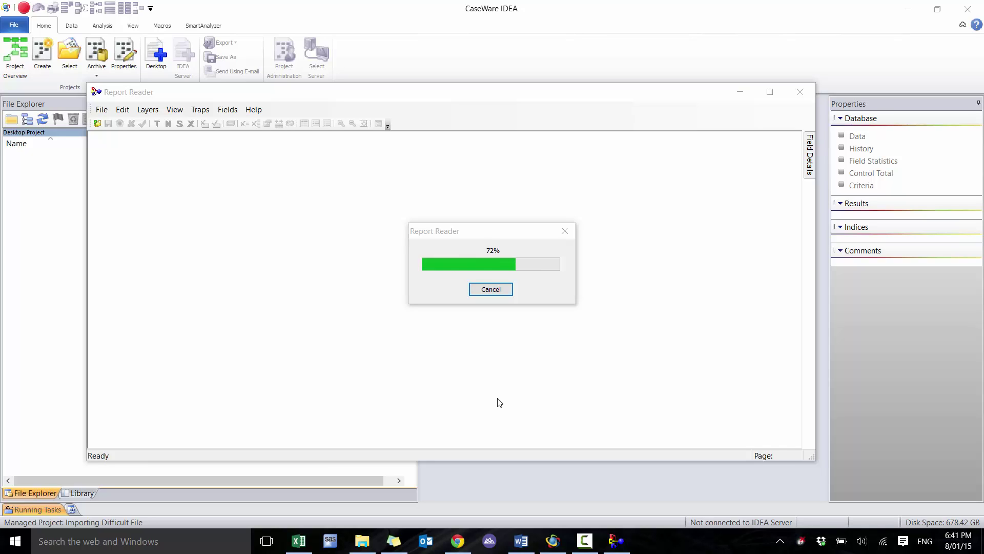
double_click(395, 93)
Create a standard layer using the first loan line under customer 1 as the sample line
left_click(42, 88)
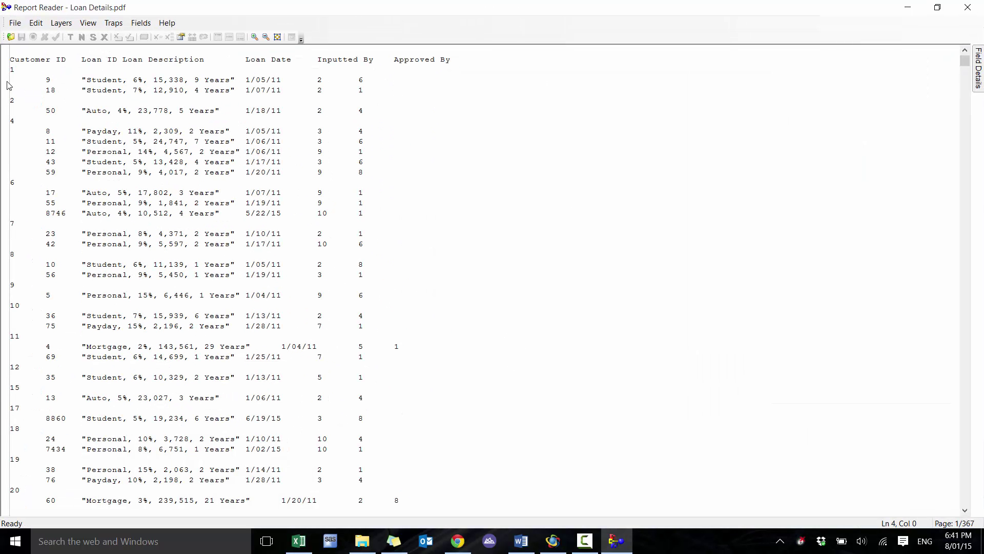
left_click(19, 82)
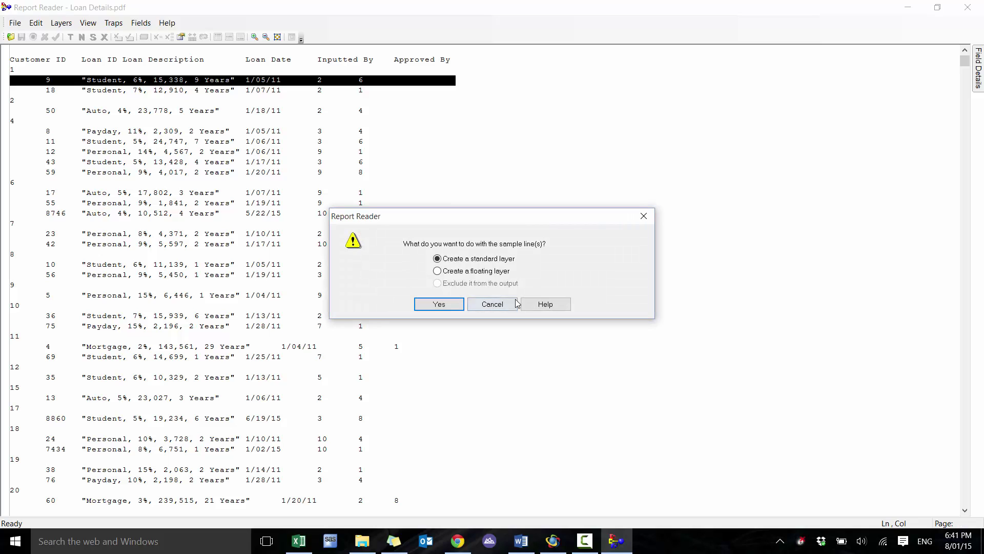
left_click(439, 303)
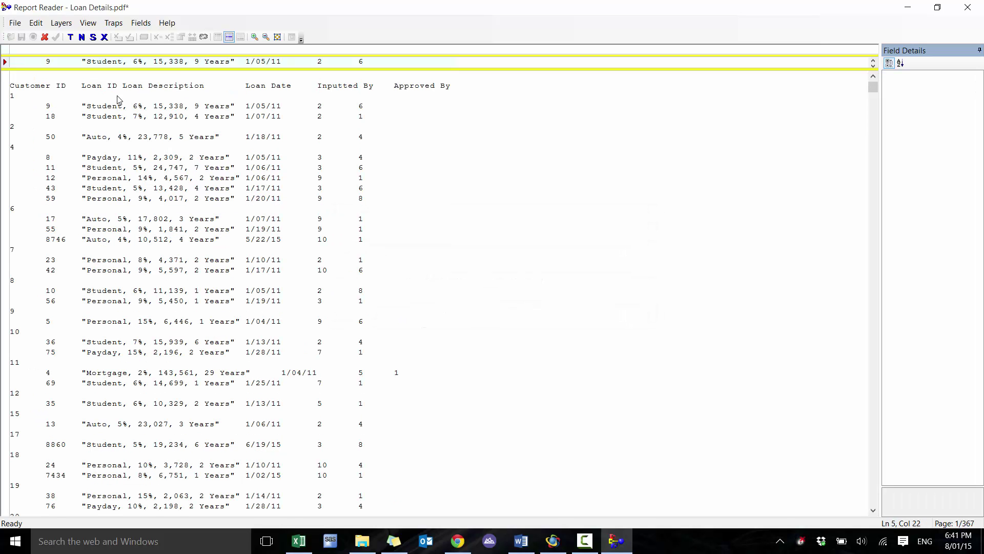
Define a space (S) trap at the first character position of the loan line layer
left_click(15, 49)
left_click_drag(873, 86, 853, 80)
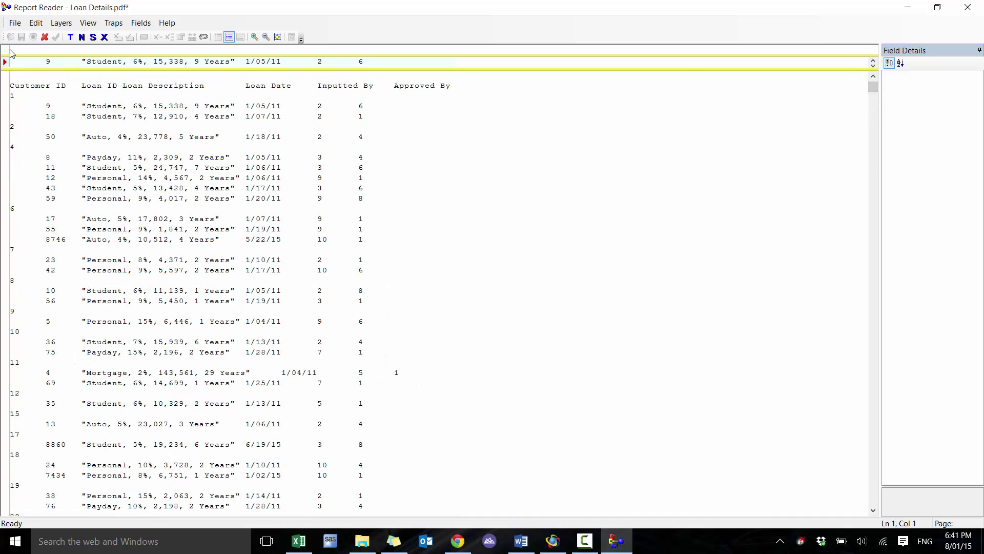
left_click(93, 37)
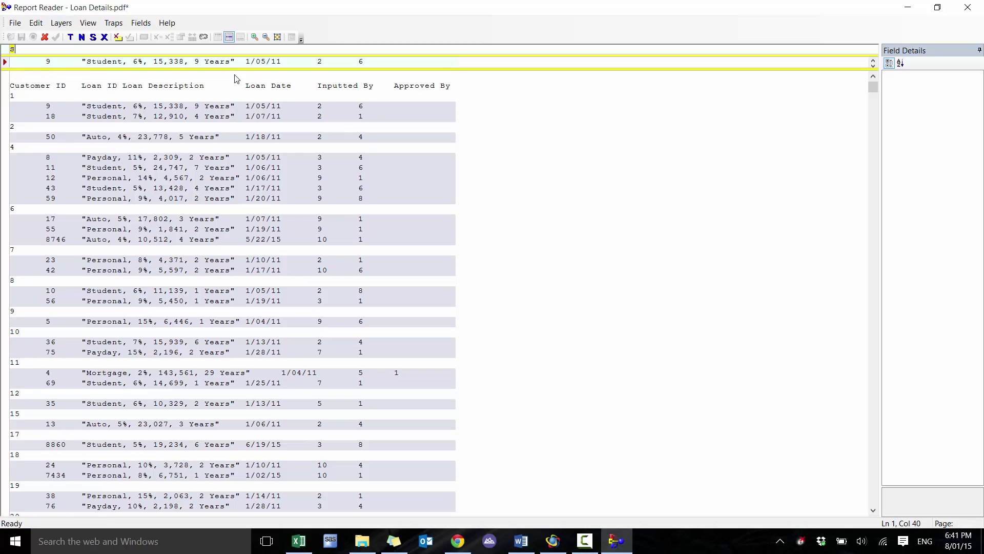
mouse_move(875, 88)
left_mouse_down()
mouse_move(874, 356)
mouse_move(890, 91)
left_mouse_up()
Mark the whole 87-character sample line as one field, name it Details, and accept the layer
left_click_drag(14, 67, 454, 51)
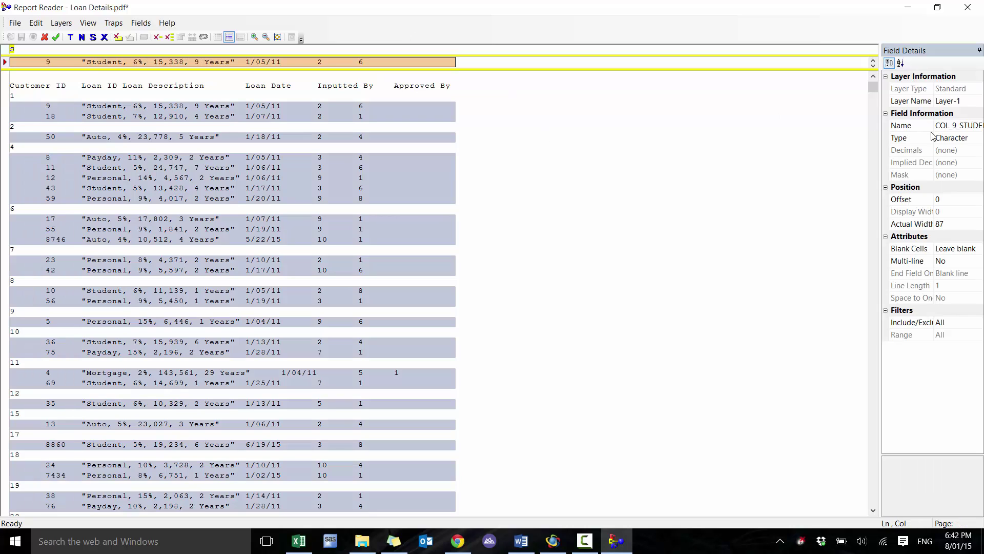
left_click(960, 124)
left_click(960, 125)
left_click(960, 126)
double_click(961, 127)
type("Details")
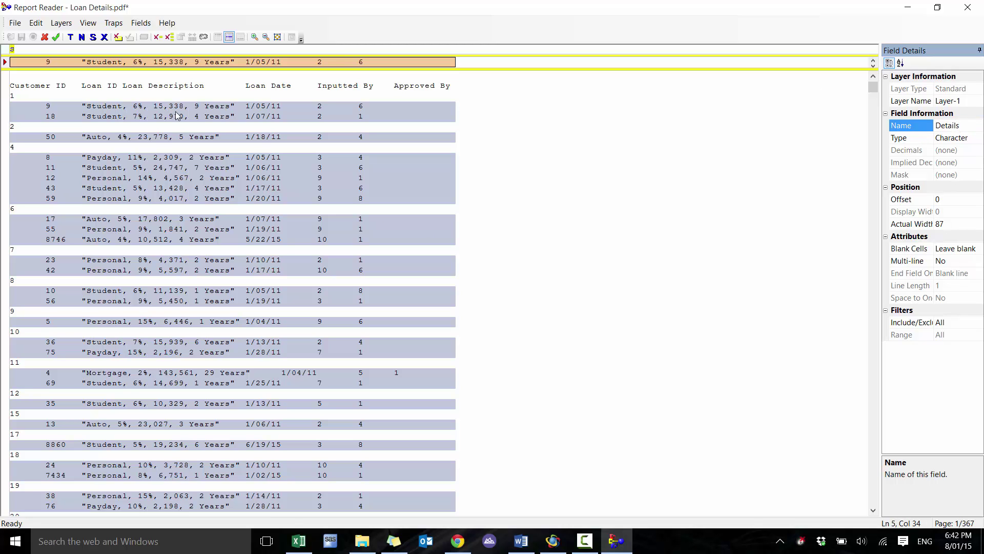
left_click(56, 37)
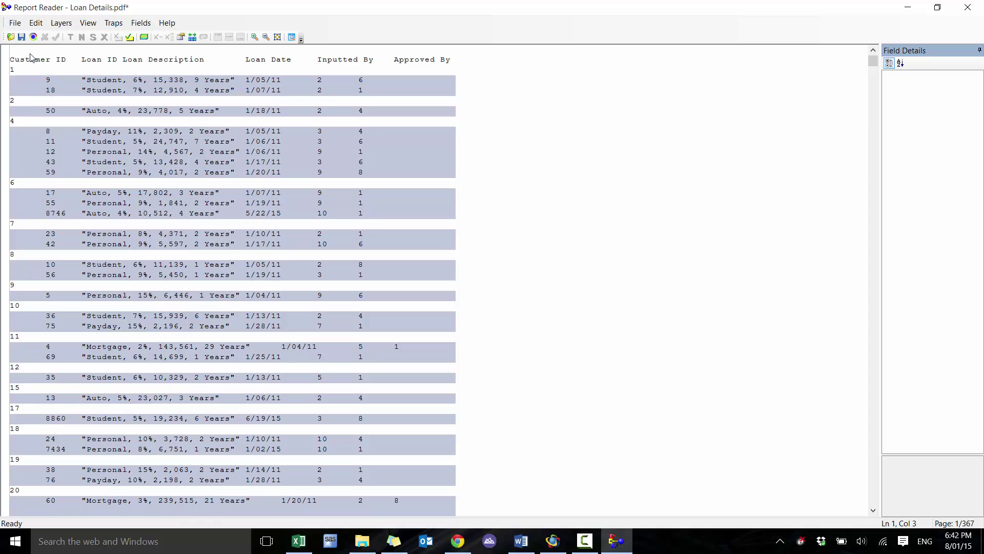
Create a second standard layer using the first customer ID line as the sample line
left_click(33, 77)
left_click(13, 70)
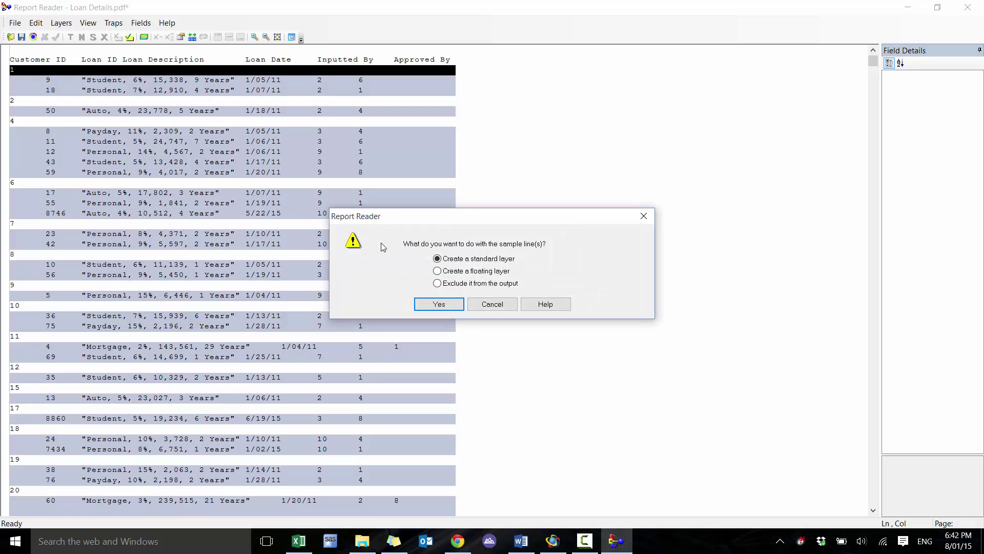
left_click(457, 303)
left_click(12, 63)
left_click_drag(11, 62, 30, 68)
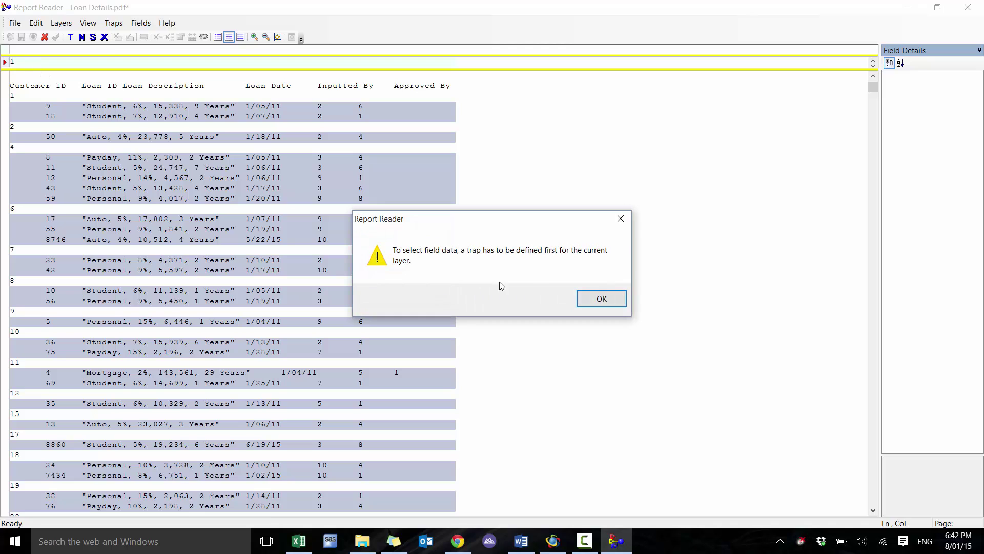
left_click(600, 299)
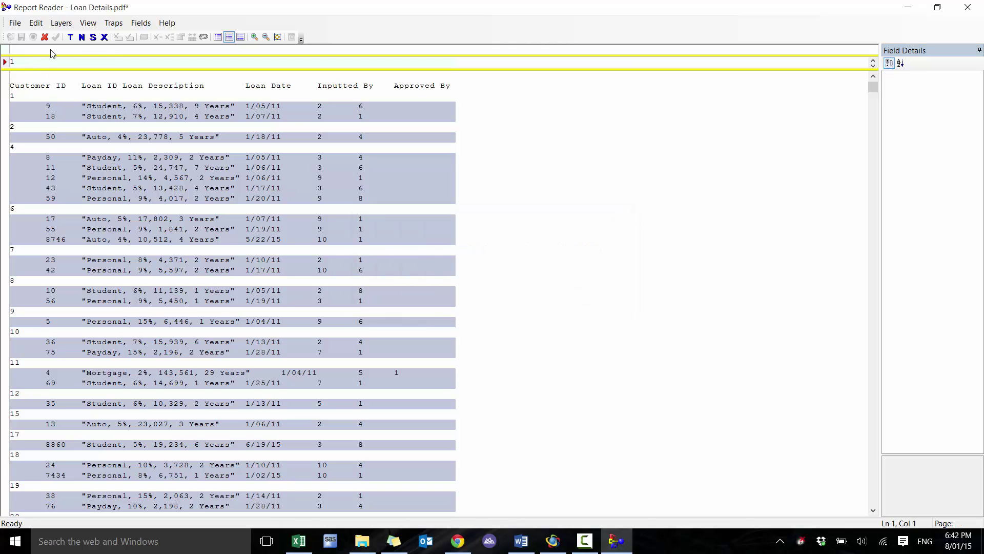
Add a non-blank (X) trap at the first position and mark an 8-character field on the sample line named Customer_ID
left_click(104, 37)
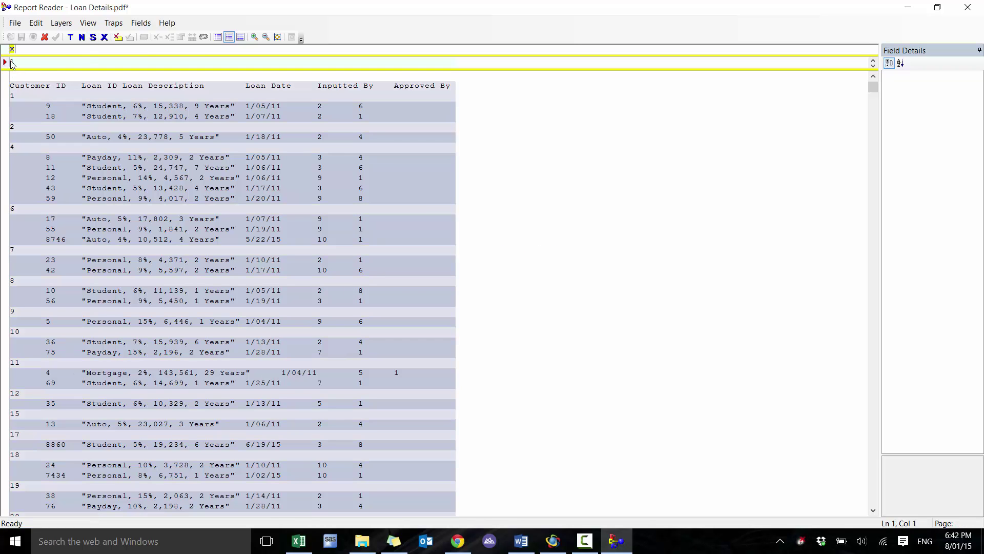
left_click_drag(11, 63, 49, 73)
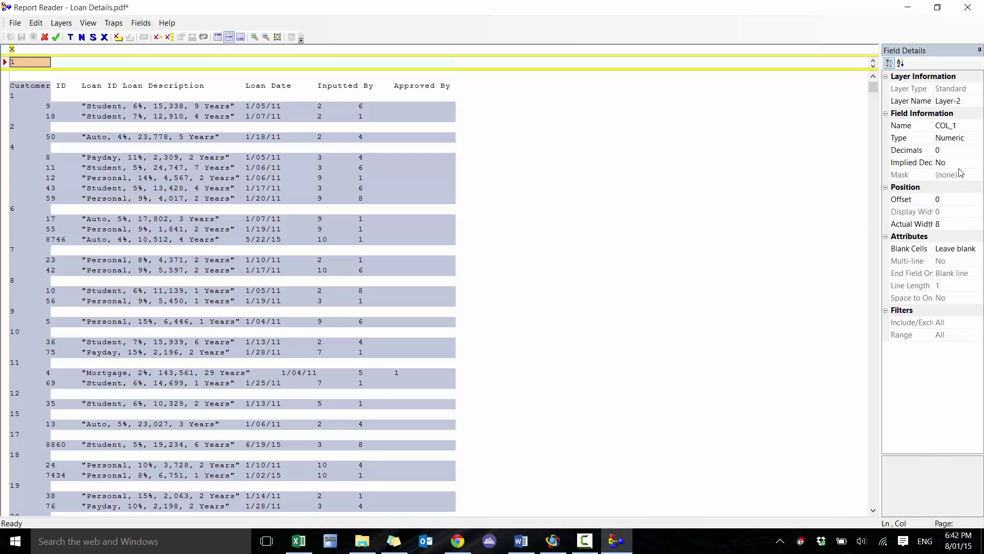
left_click(959, 127)
type("Customer_ID")
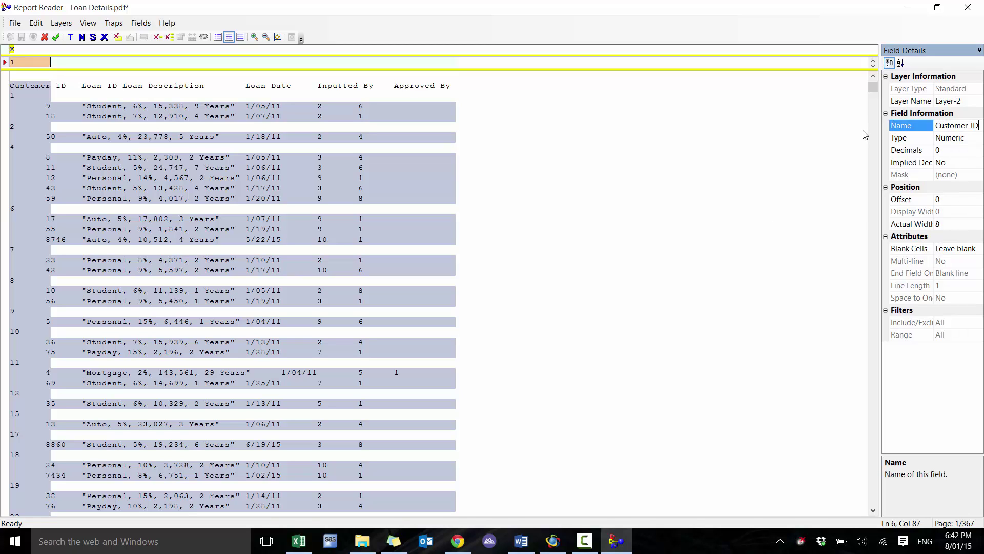
Set the customer ID field's type to Character and its Blank Cells option to use a value instead of leaving blank, and accept the layer
left_click(956, 139)
left_click(956, 162)
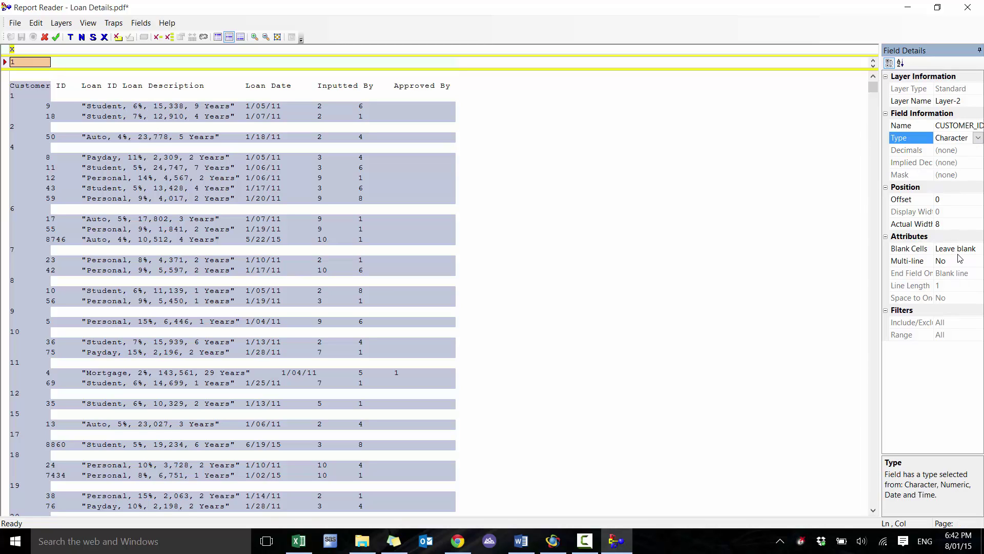
left_click(959, 252)
left_click(949, 275)
left_click(947, 271)
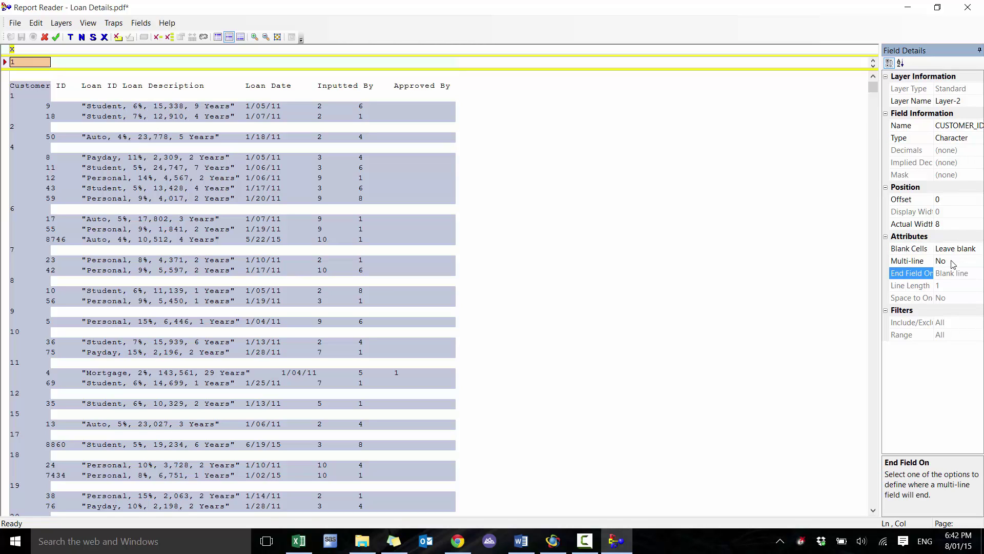
left_click(957, 251)
left_click(946, 275)
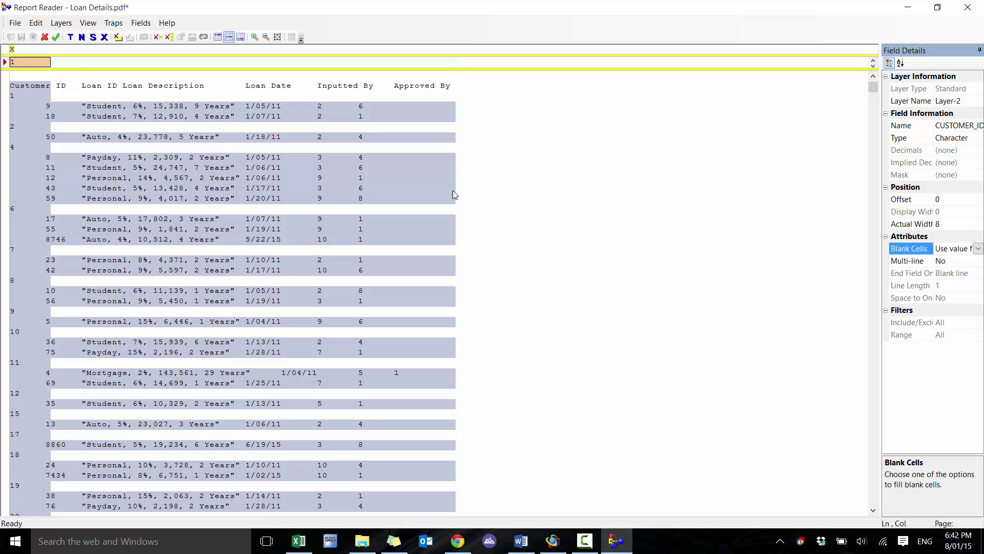
left_click(54, 36)
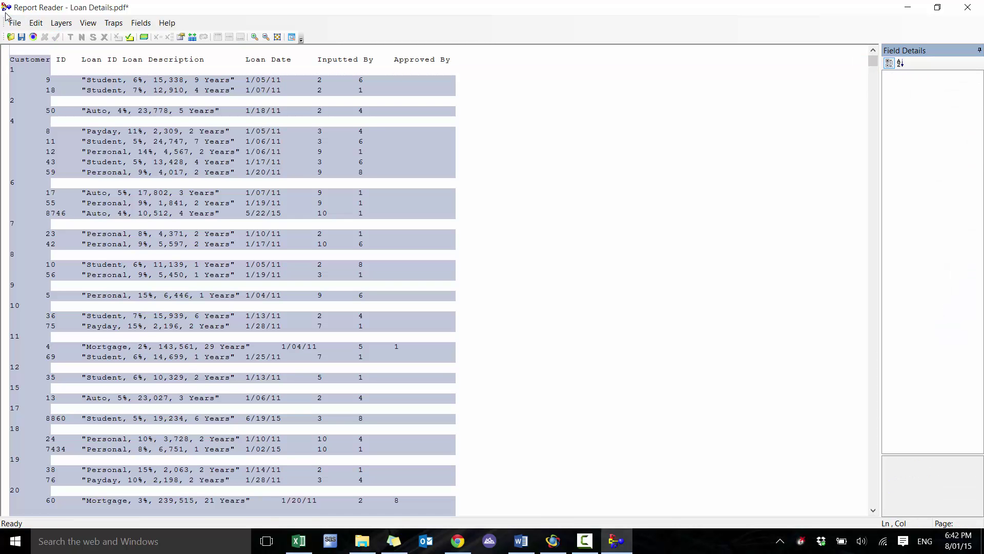
Preview the database to check how the customer IDs line up with the loan details, and close the preview
left_click(15, 23)
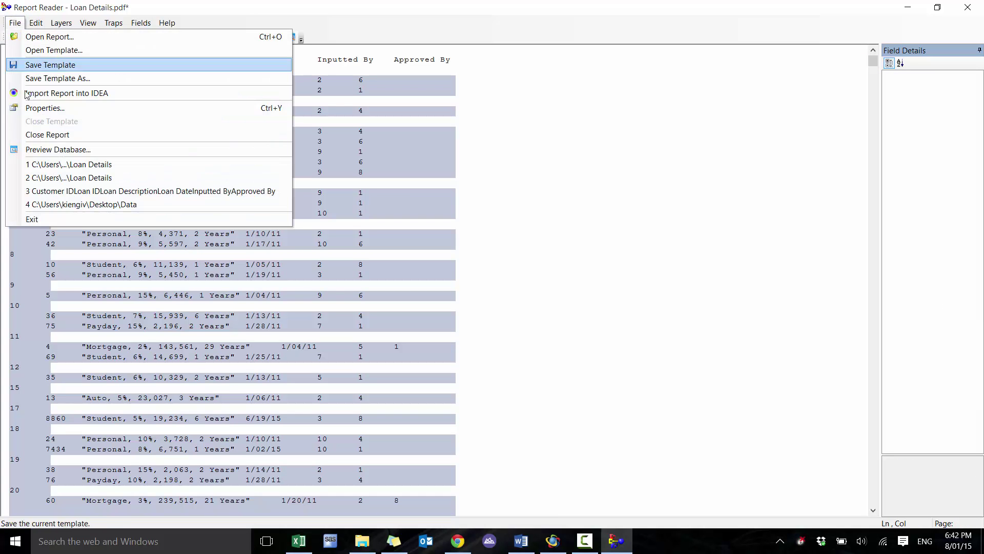
left_click(54, 149)
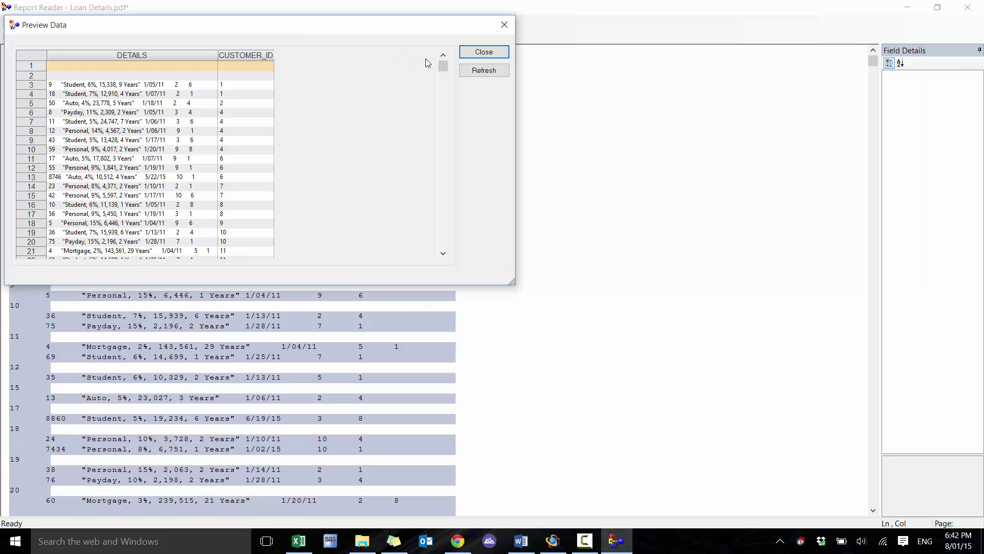
left_click_drag(222, 94, 224, 88)
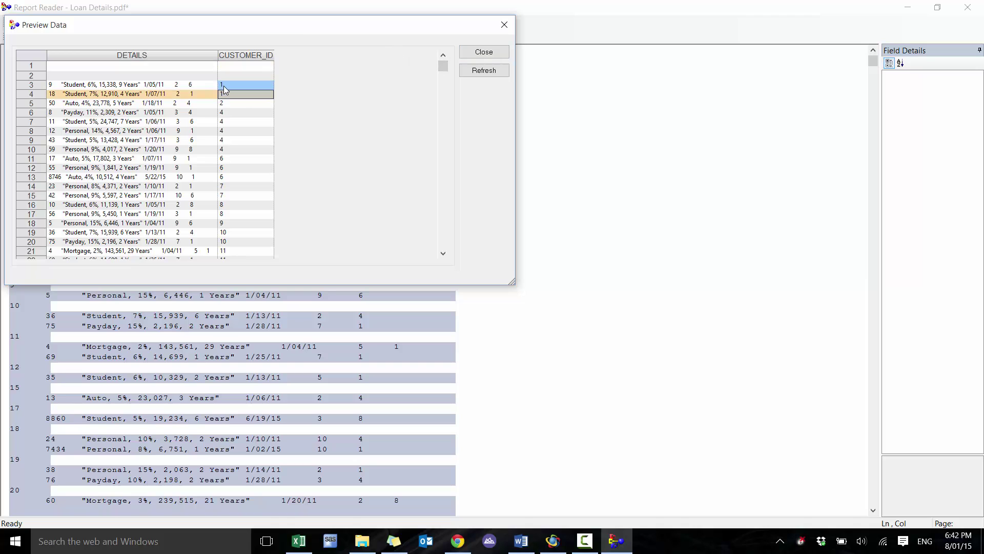
left_click(221, 97)
left_click_drag(251, 29, 410, 164)
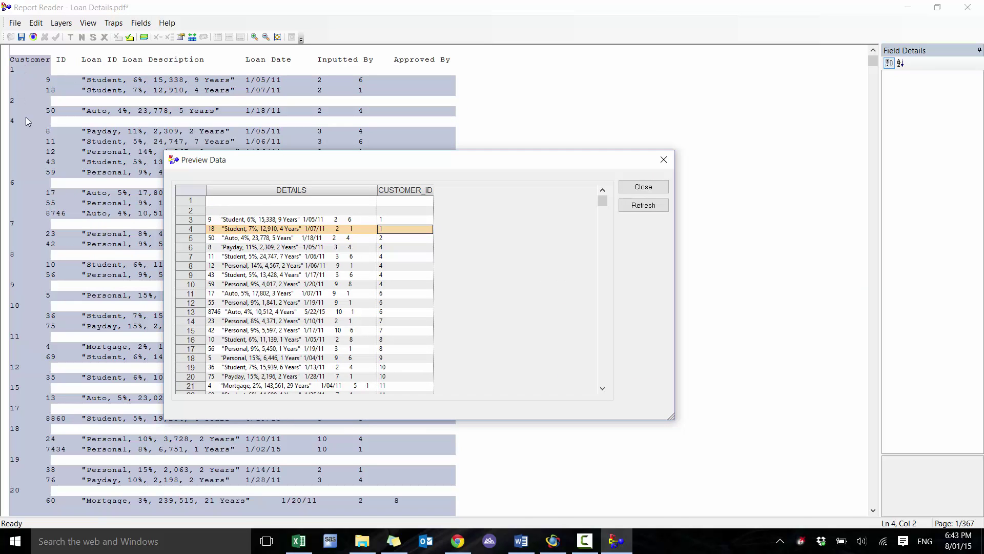
left_click(657, 189)
Import the report into IDEA, saving the template as Loan Details and naming the database Loan Details with field statistics generated
left_click(11, 25)
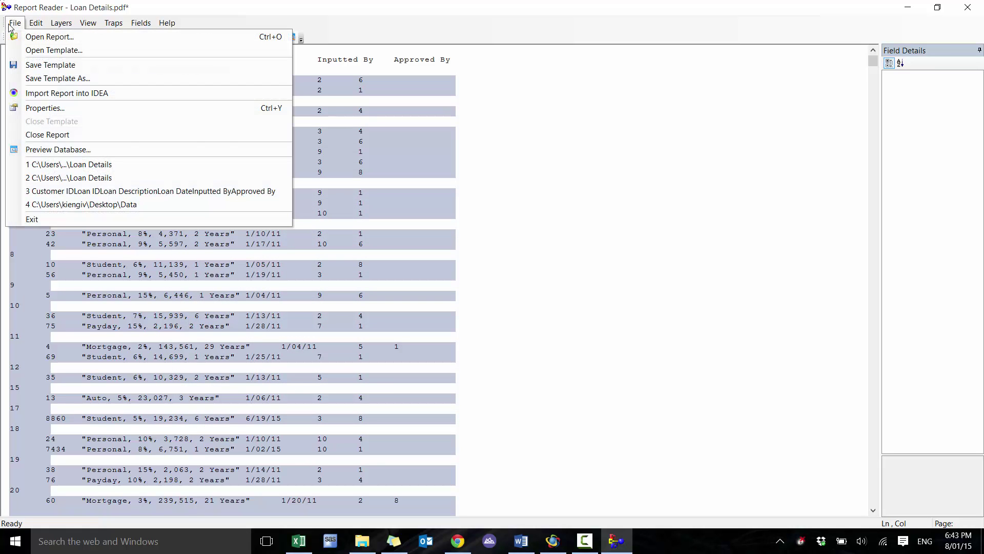
left_click(86, 94)
left_click(483, 297)
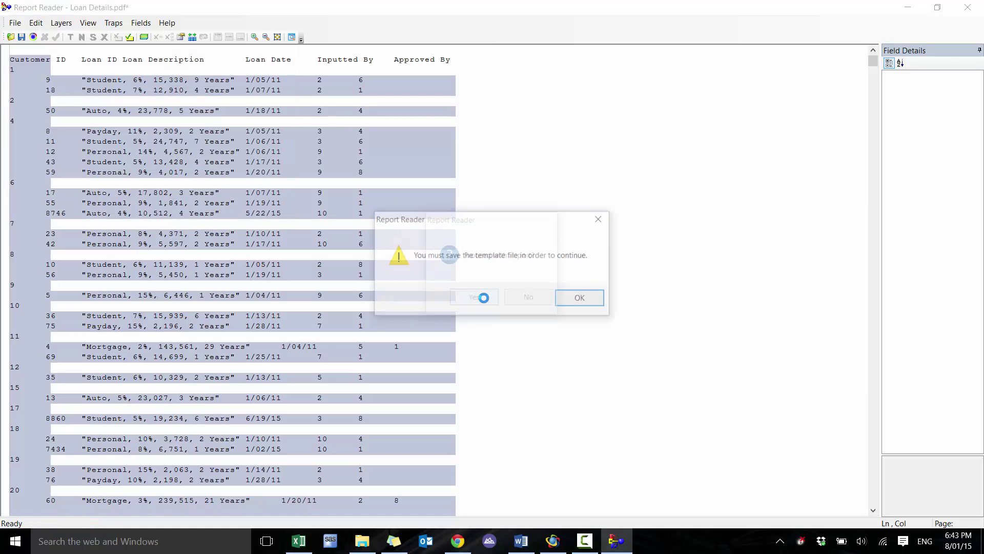
left_click(584, 299)
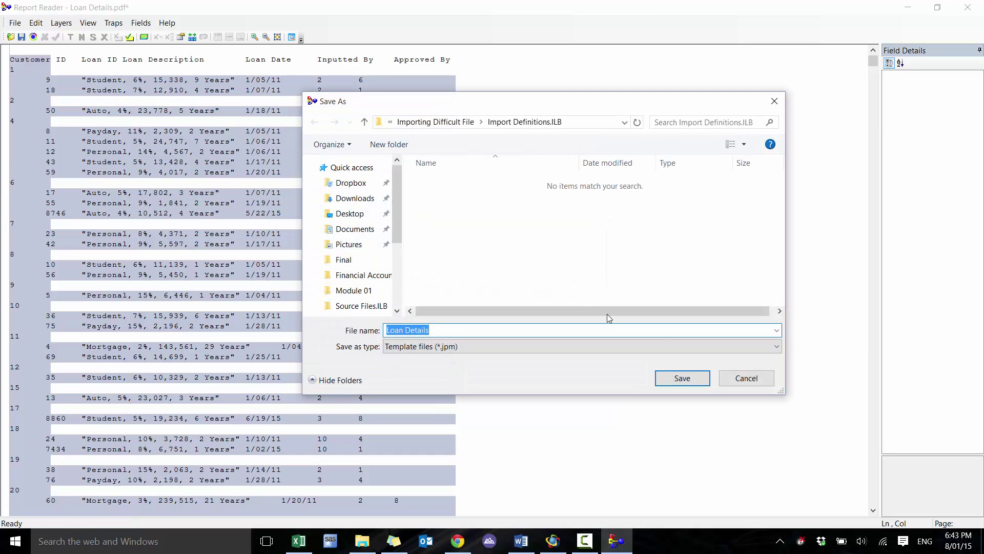
left_click(671, 374)
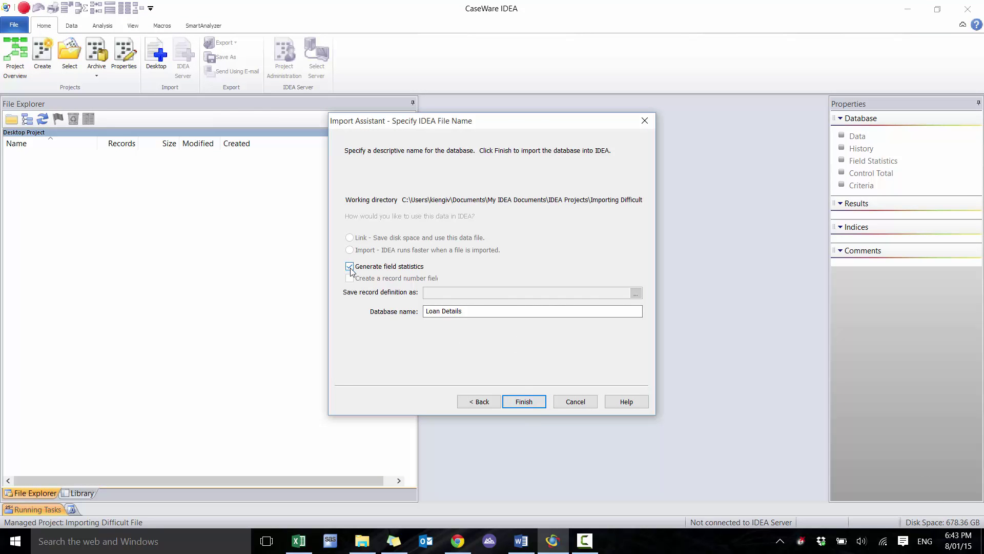
left_click(518, 402)
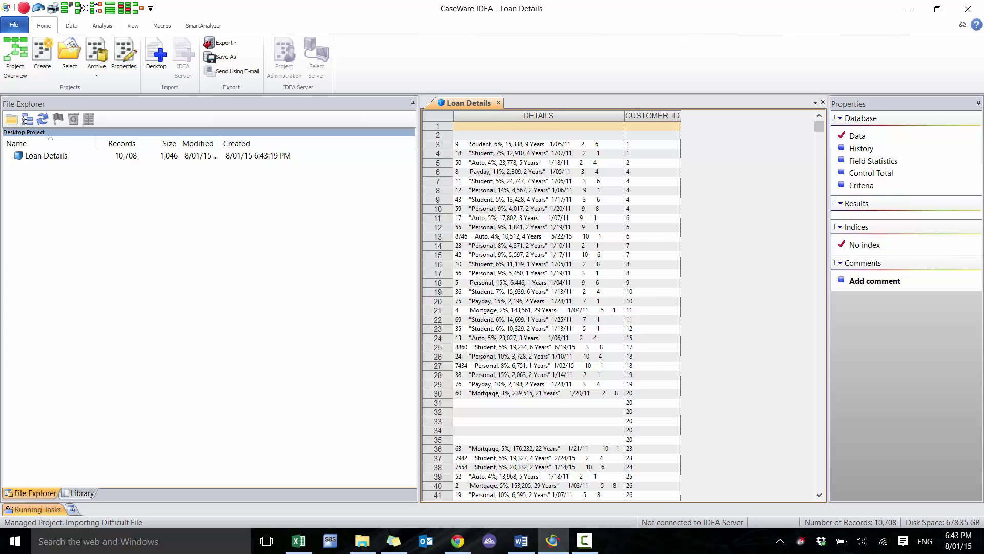
Begin appending a field named LOAN_ID to the Loan Details database, with type Virtual Character and length 10
key("F10")
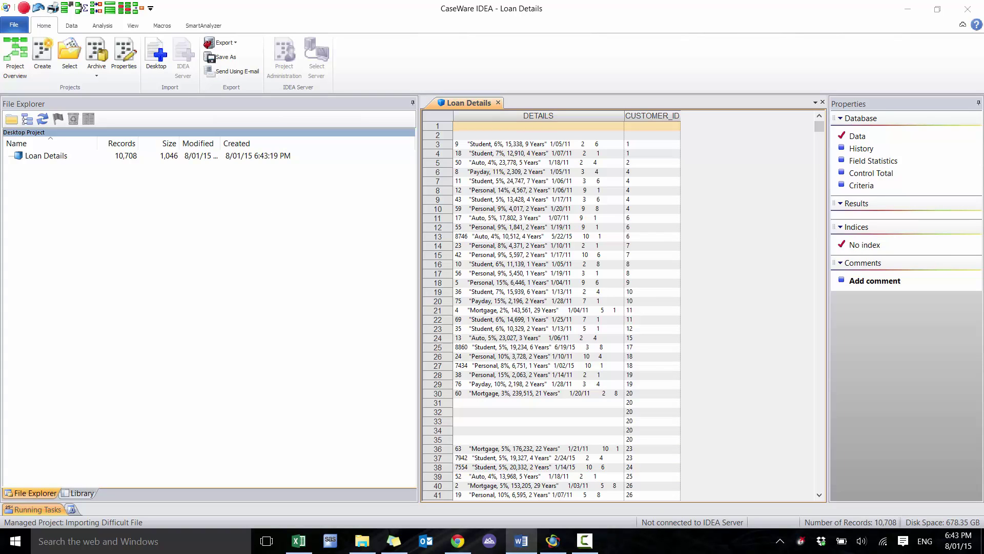
left_click(463, 148)
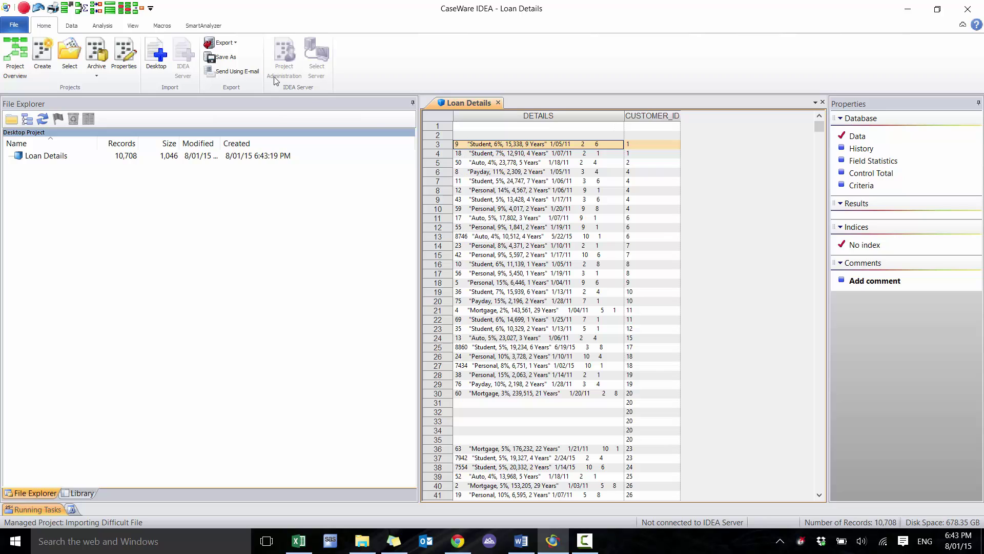
left_click(75, 31)
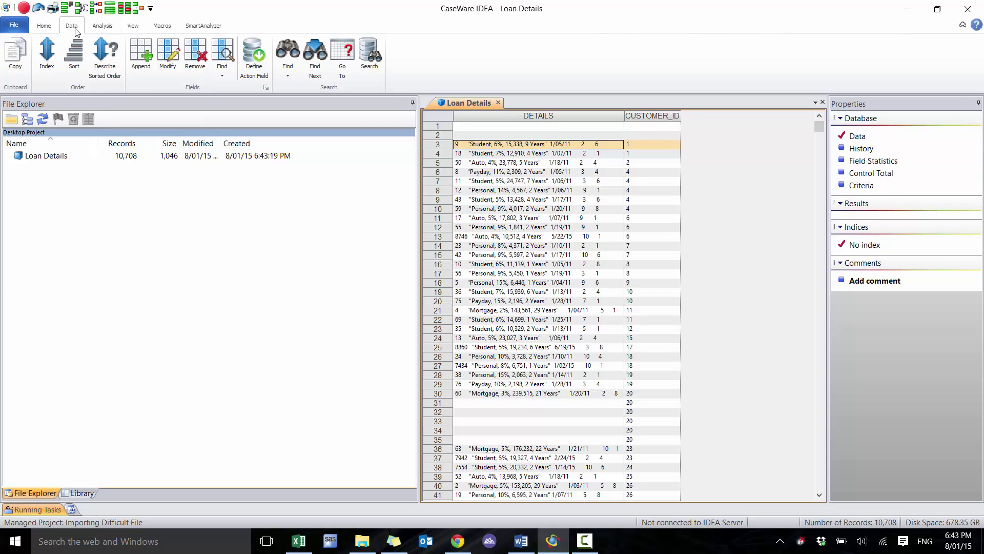
left_click(141, 56)
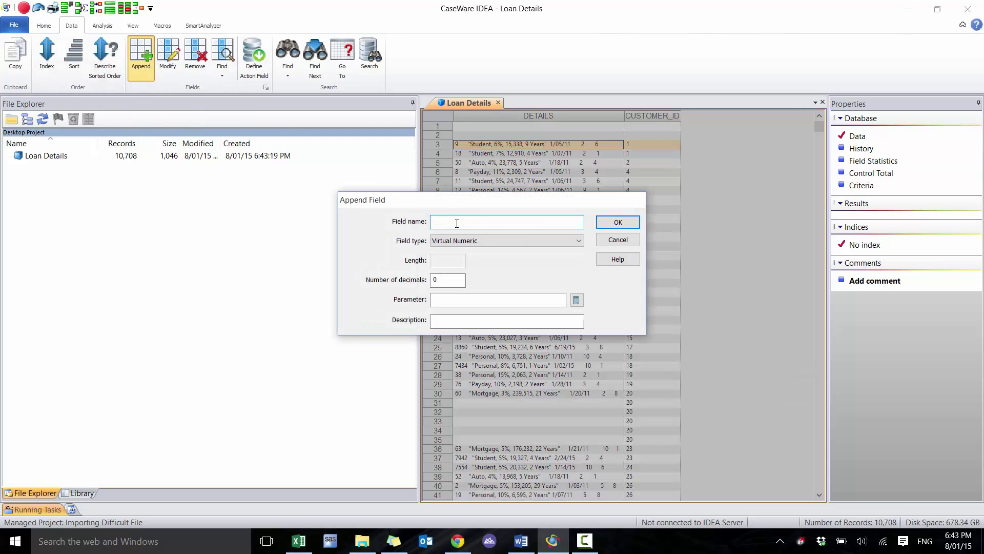
type("LOAN_ID")
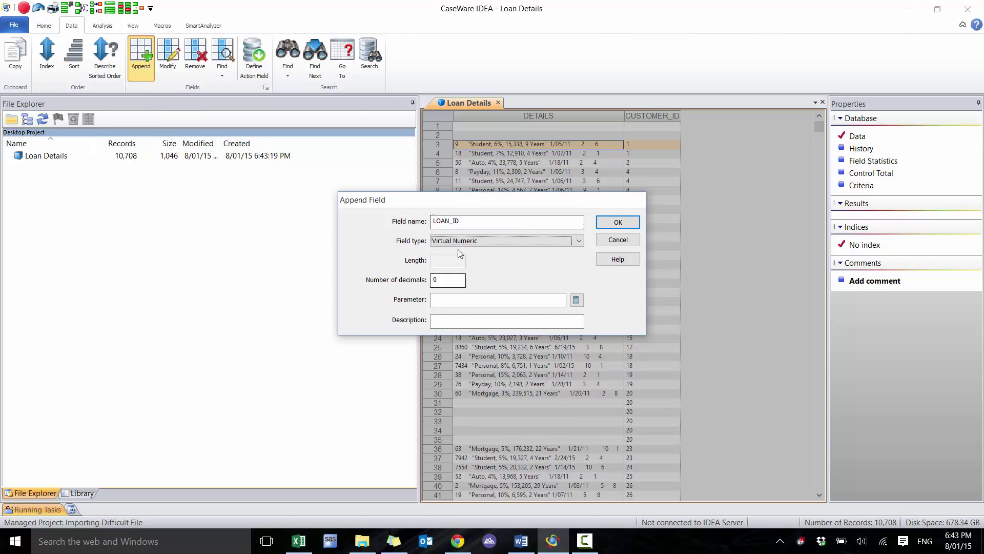
left_click(460, 241)
left_click(461, 259)
left_click(454, 265)
type("10")
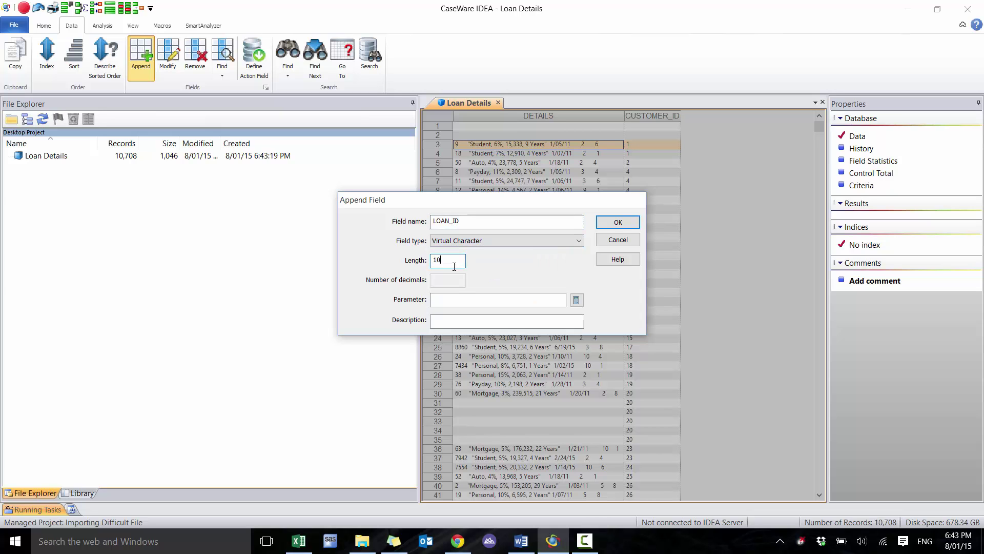
left_click(577, 301)
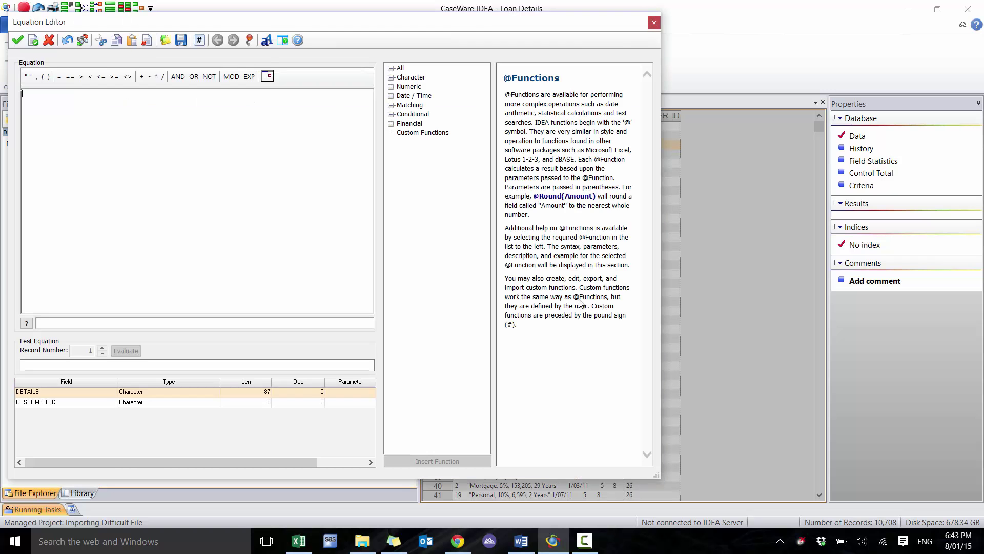
left_click_drag(425, 31, 709, 224)
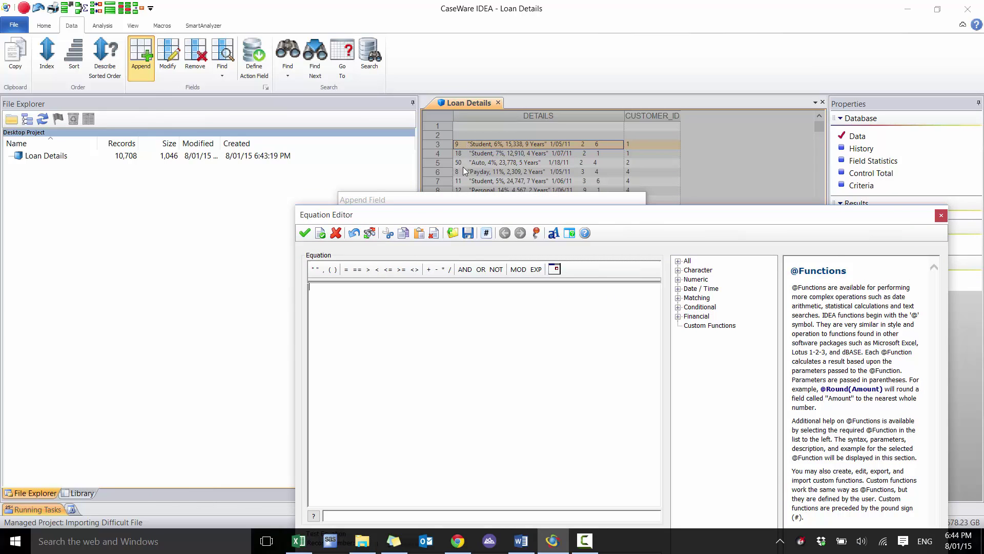
left_click(453, 333)
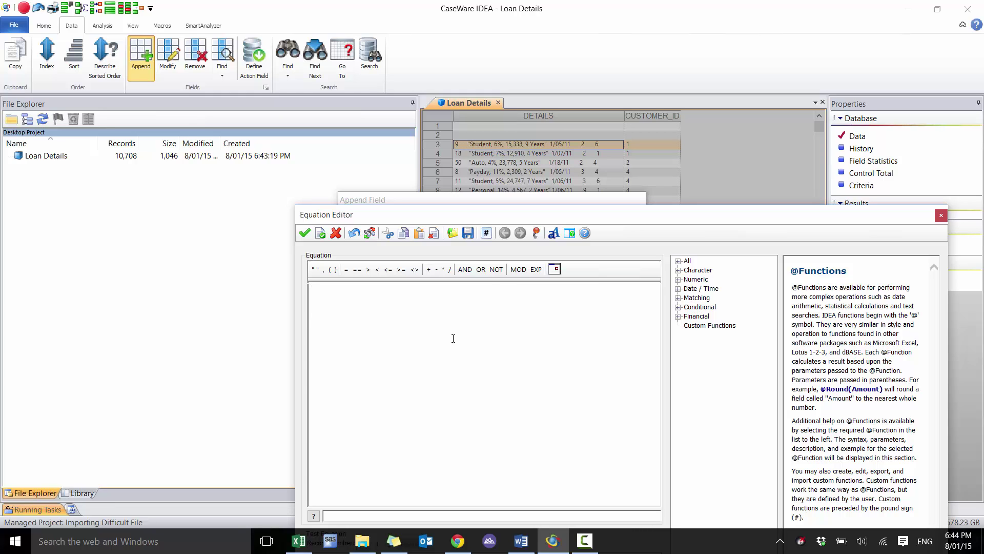
type("@SPLIT")
key("Return")
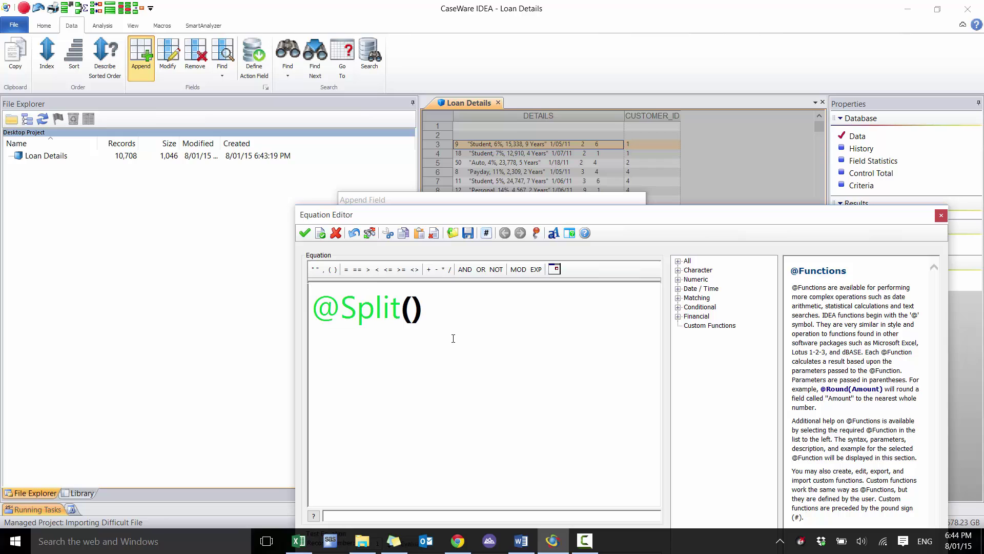
type("@ALLTRIM")
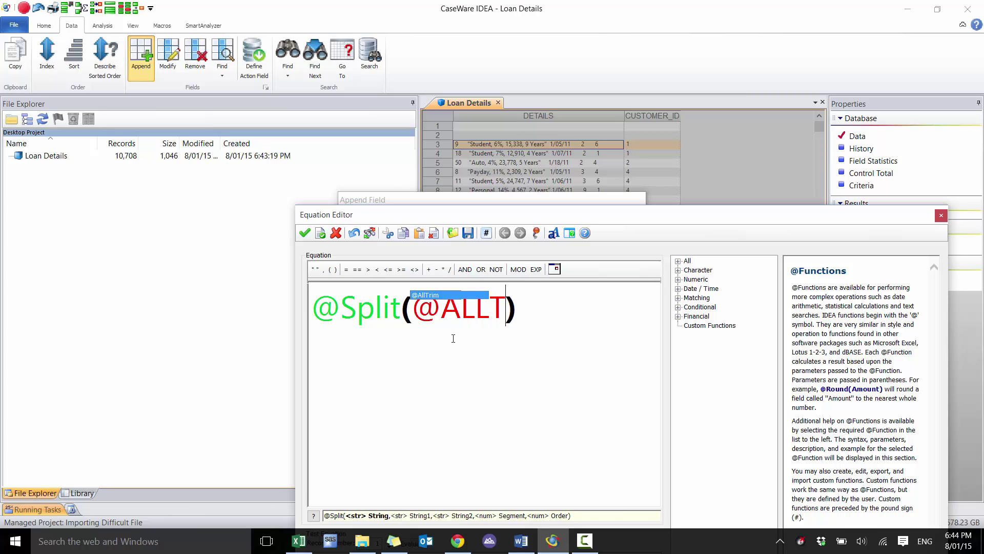
key("Return")
type("DETAIL")
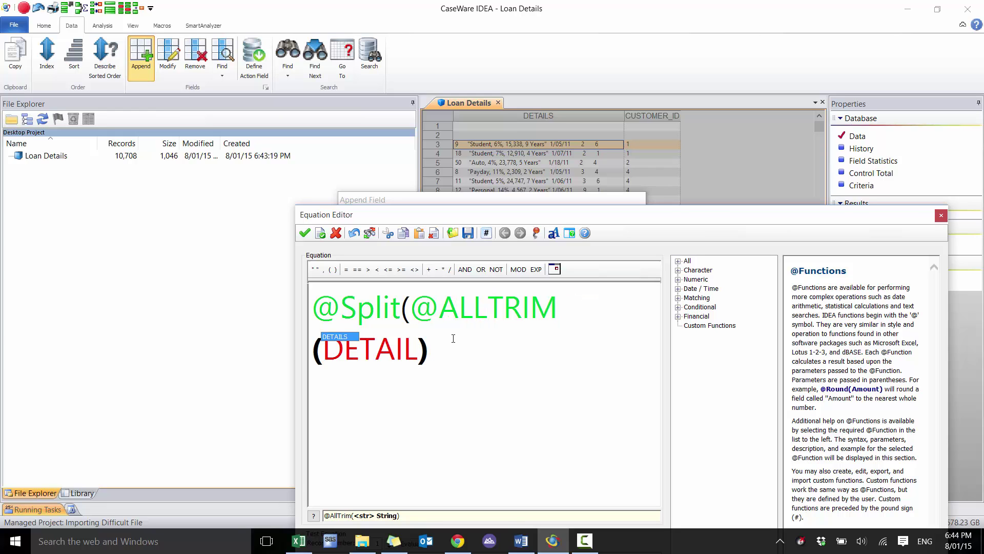
type("),")
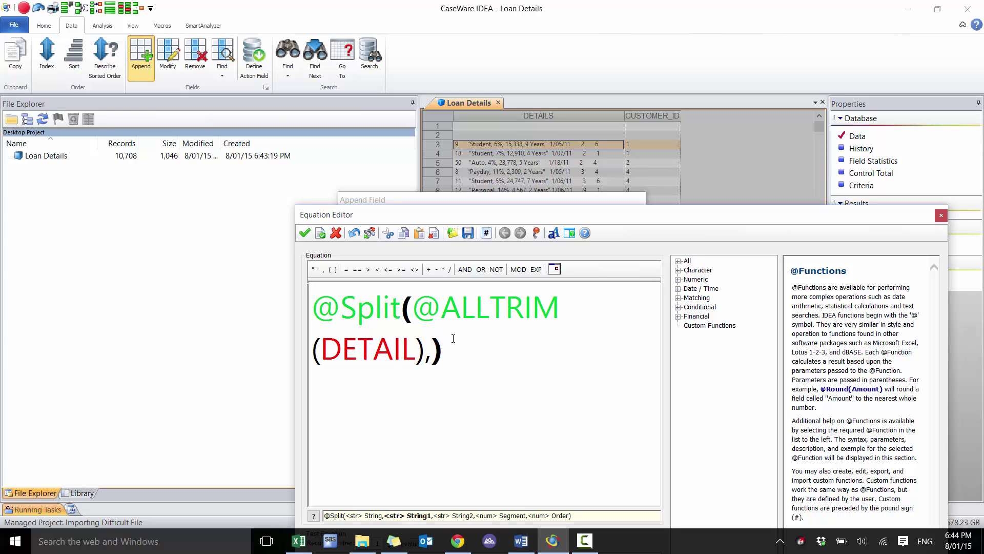
type("\"\",")
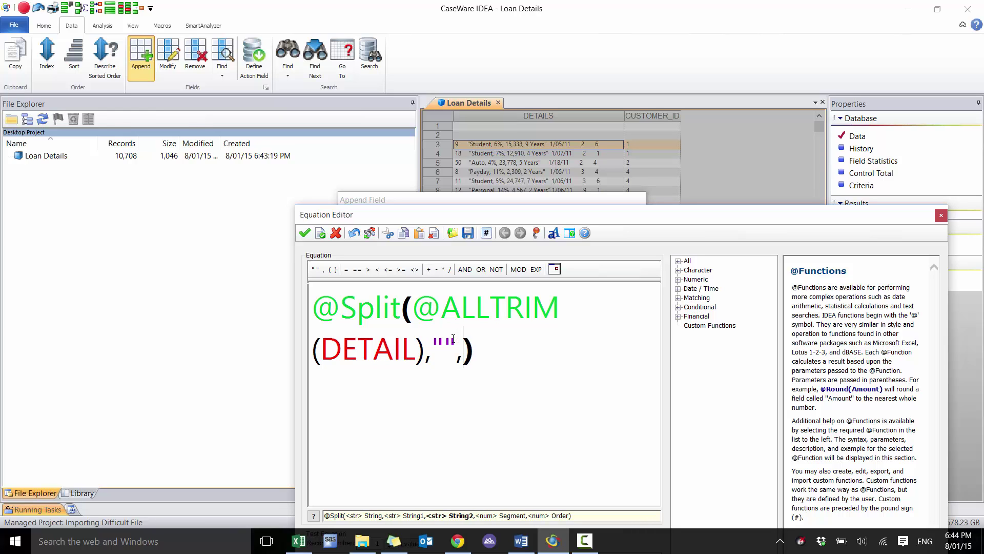
type("\" \",")
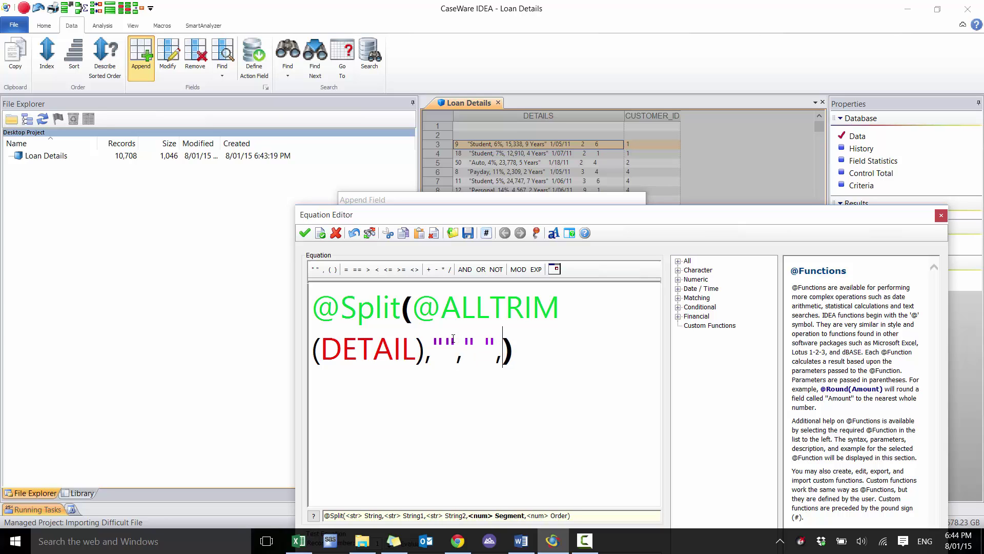
type("1")
key("End")
left_click(304, 233)
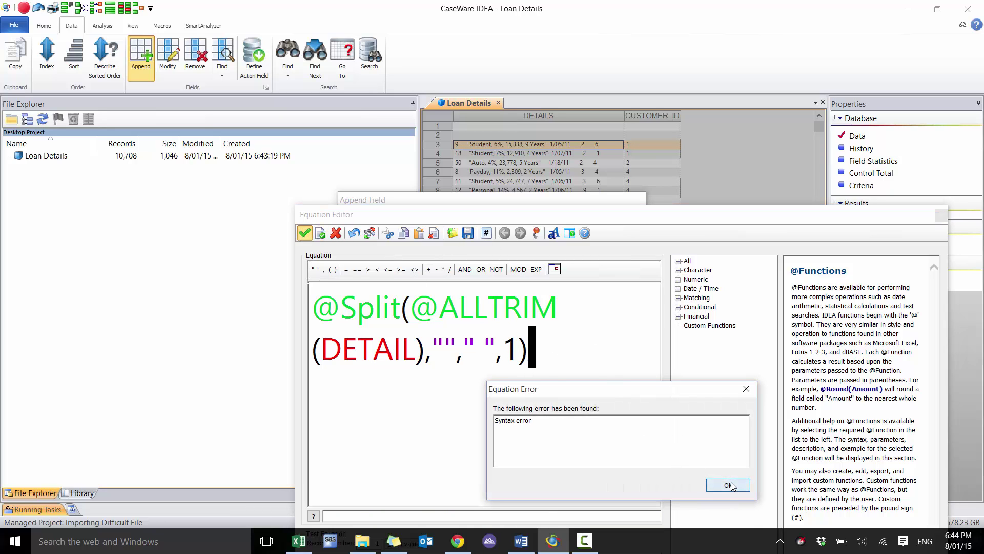
Dismiss the equation error and correct the field reference in the LOAN_ID equation to DETAILS
left_click(715, 485)
left_click(396, 355)
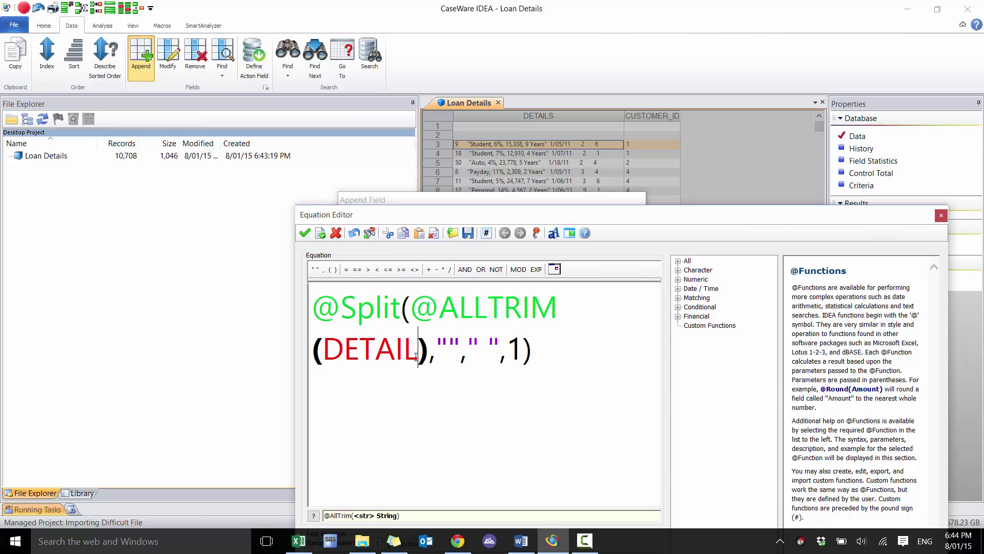
type("S")
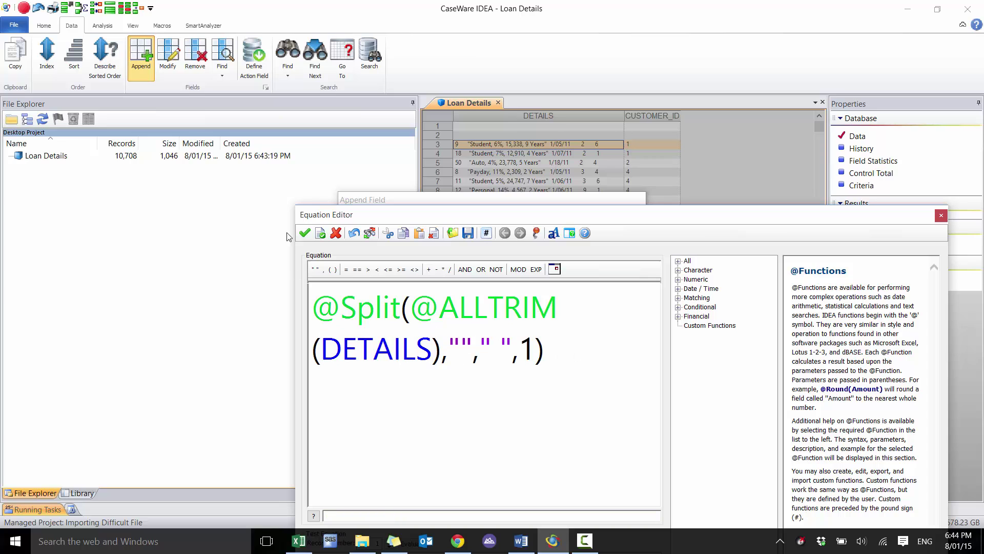
Evaluate the equation on sample records up to record 16, and accept it to append the LOAN_ID field
left_click_drag(407, 214, 400, 112)
left_click(407, 440)
left_click(383, 437)
left_click(383, 437)
left_click(383, 438)
left_click(383, 438)
left_click(383, 438)
left_click(383, 438)
left_click(383, 438)
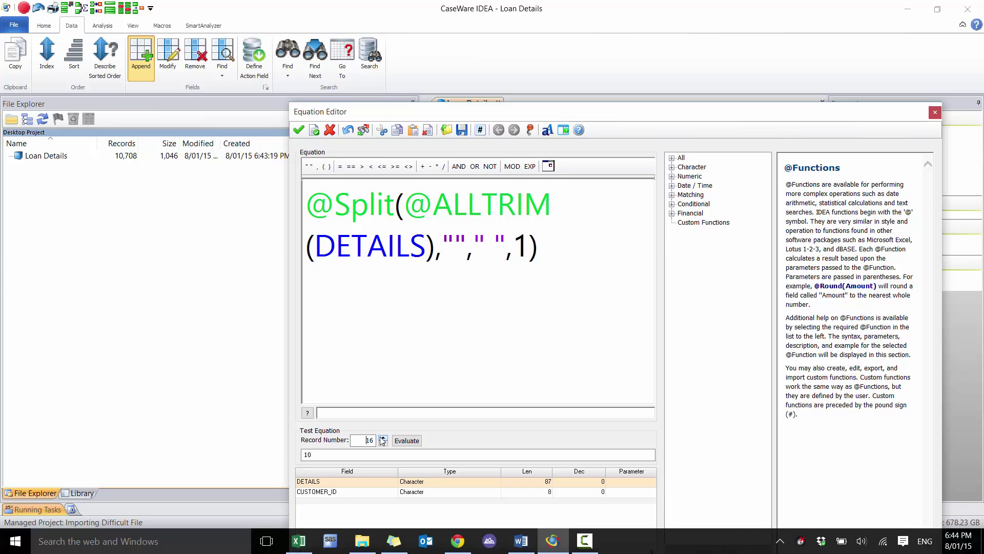
left_click(299, 130)
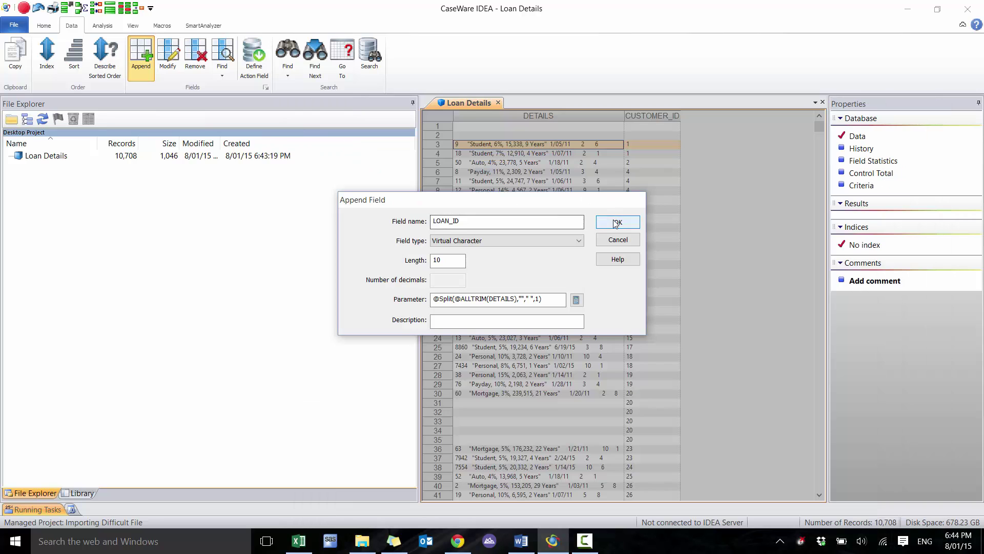
left_click(616, 224)
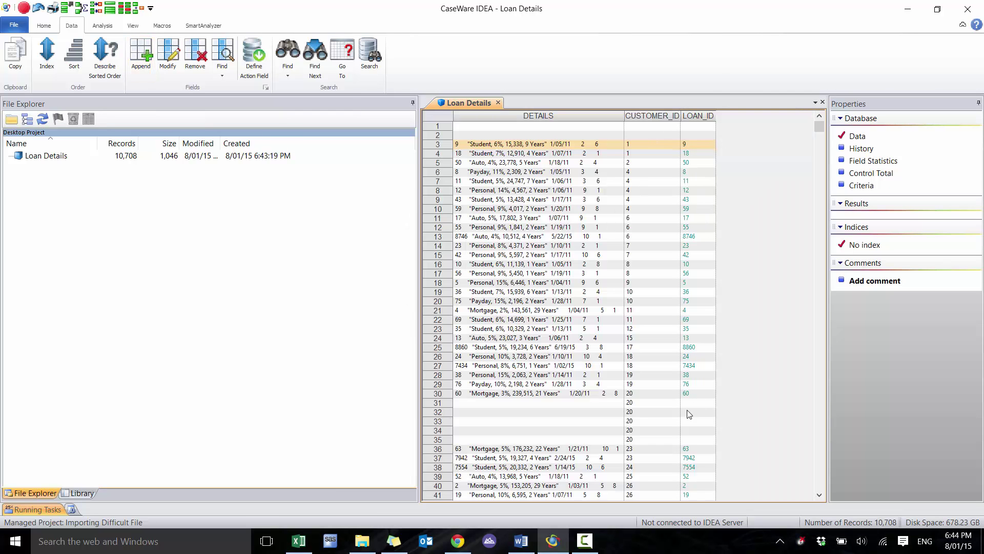
Begin appending another field named LOAN_TYPE, with type Virtual Character and length 10
left_click(149, 68)
type("LOAN_T")
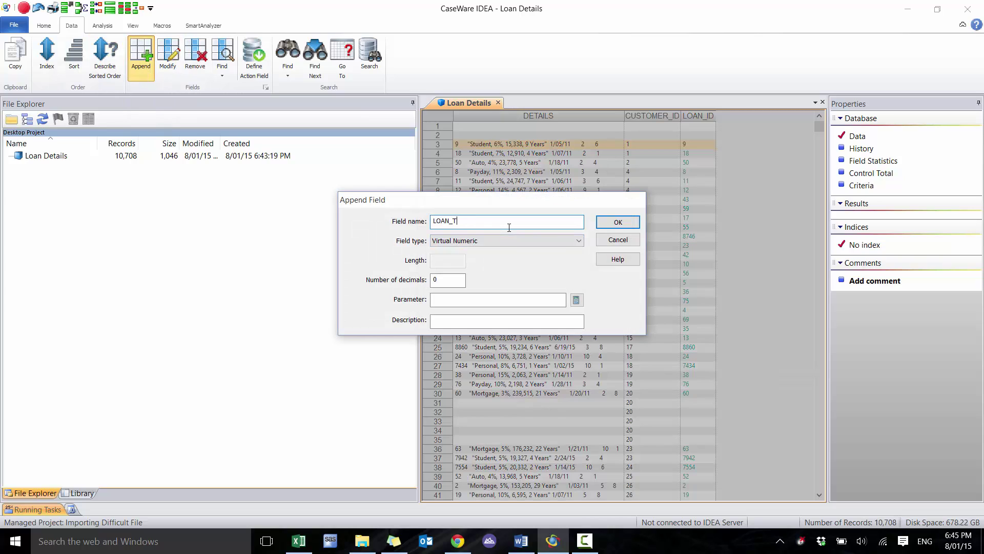
type("YPE")
left_click(508, 240)
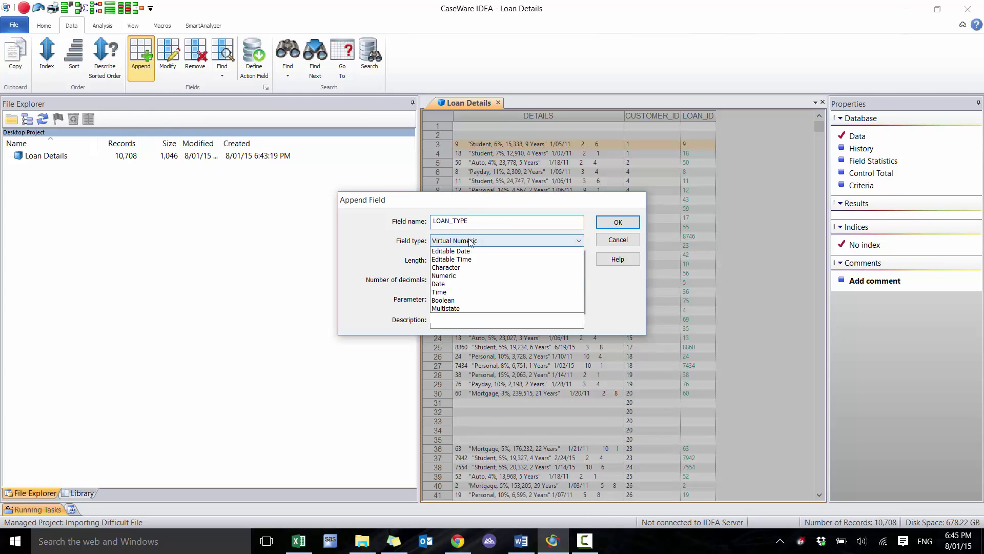
left_click(466, 257)
left_click(461, 261)
type("10")
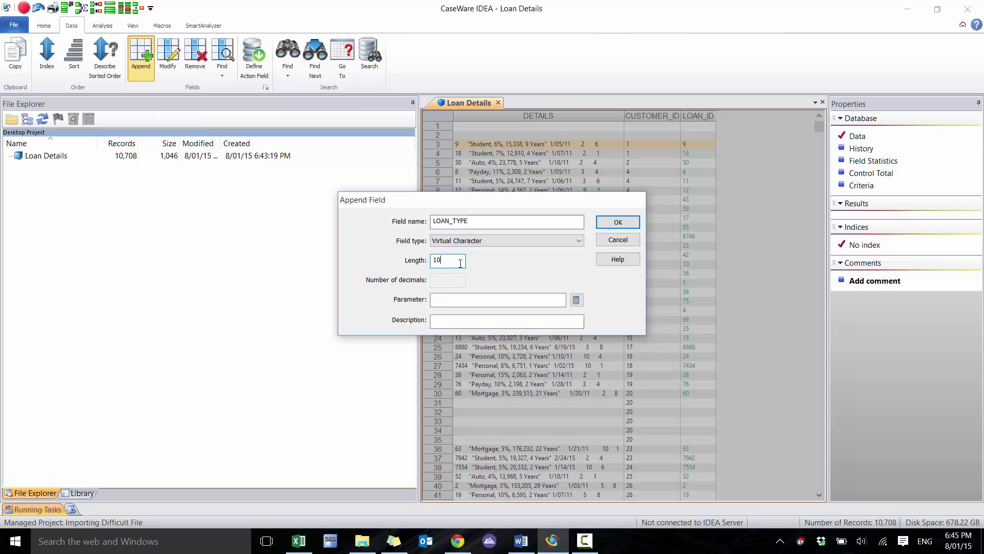
left_click(577, 300)
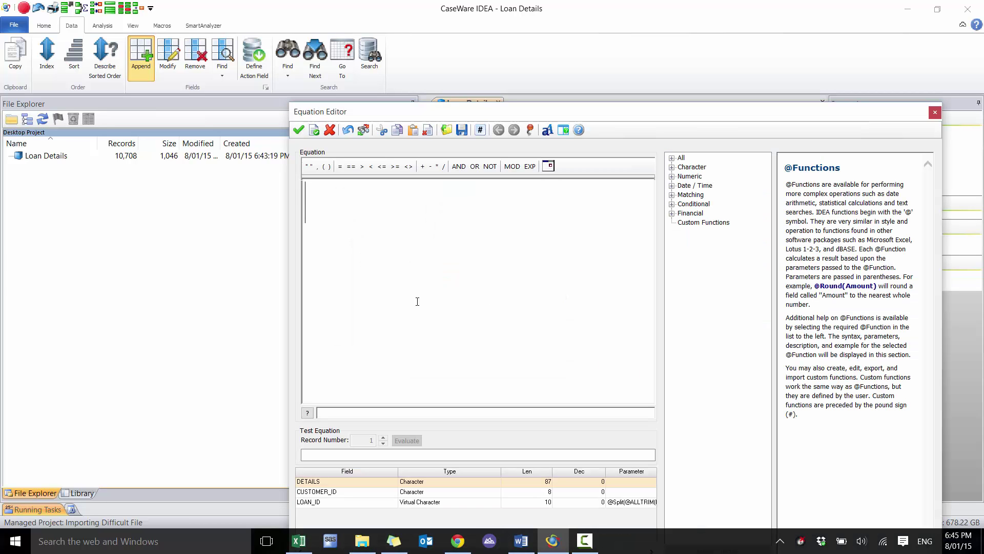
type("@SPLIT")
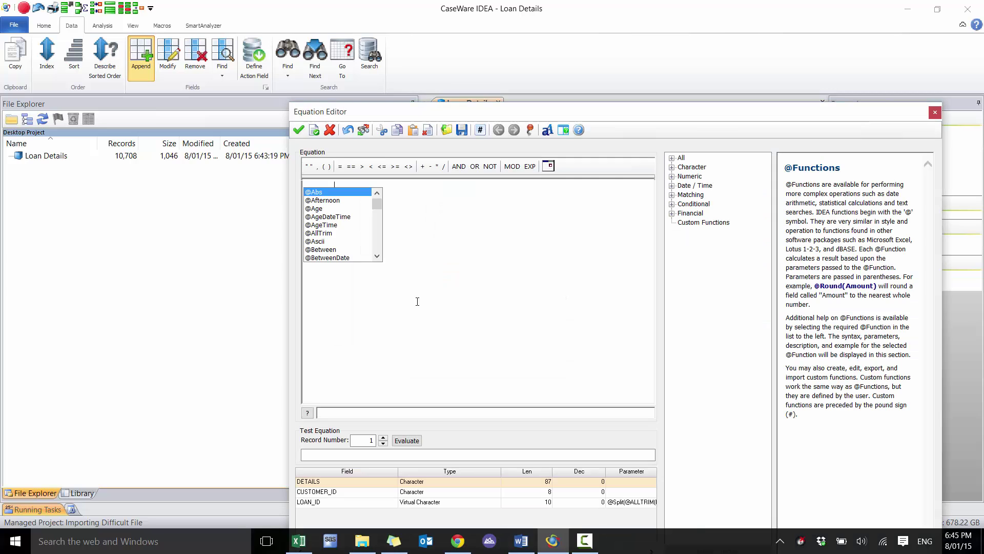
type("(")
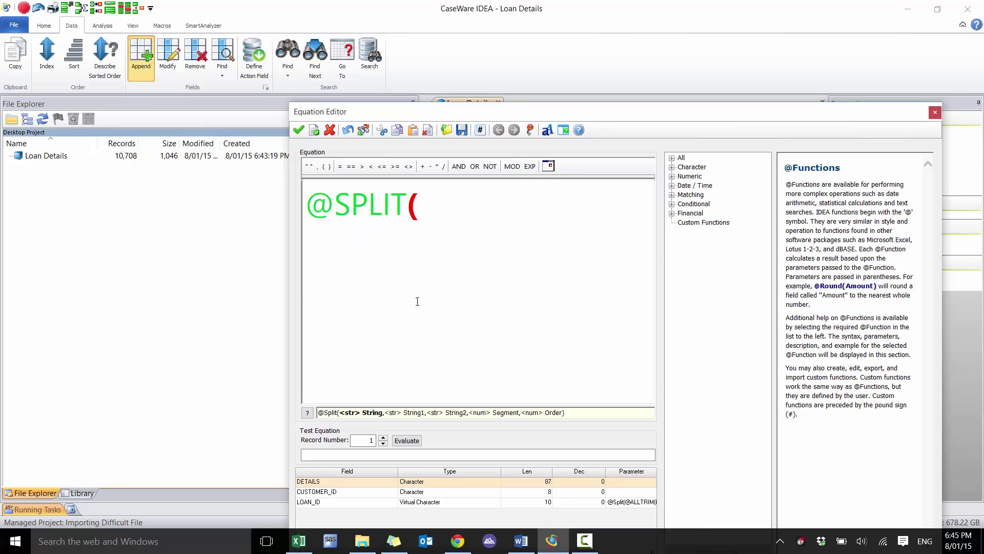
type("DETAILS")
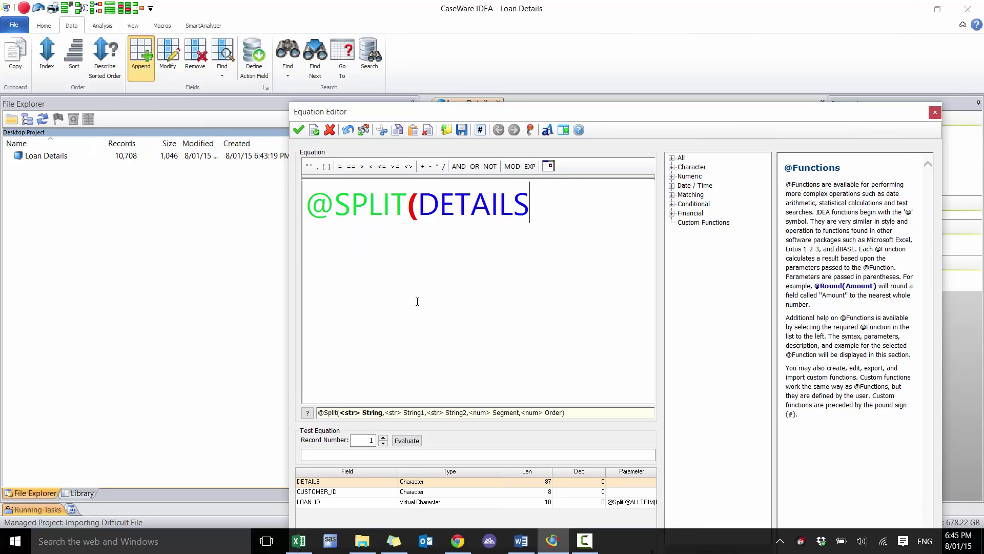
type(",")
left_click_drag(680, 112, 609, 196)
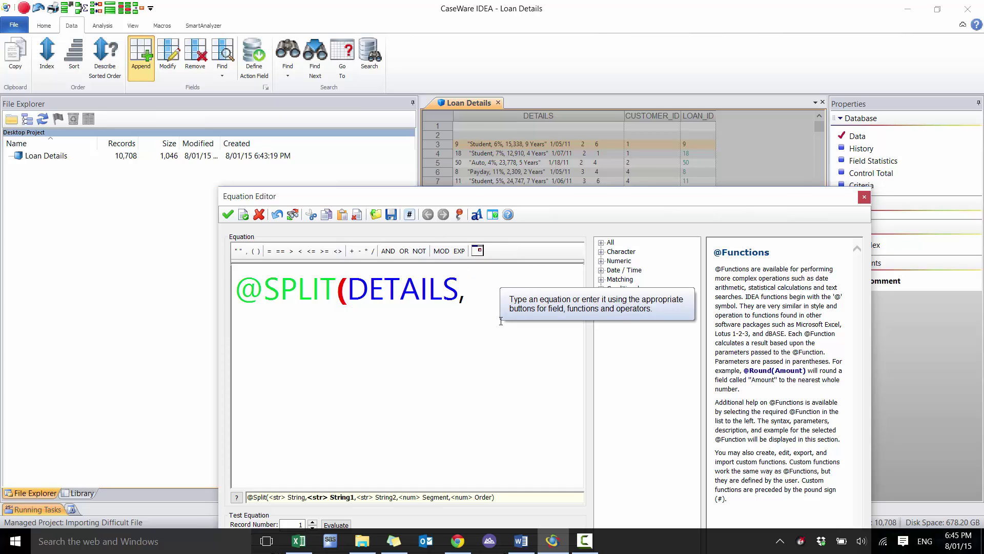
type("@CHR(")
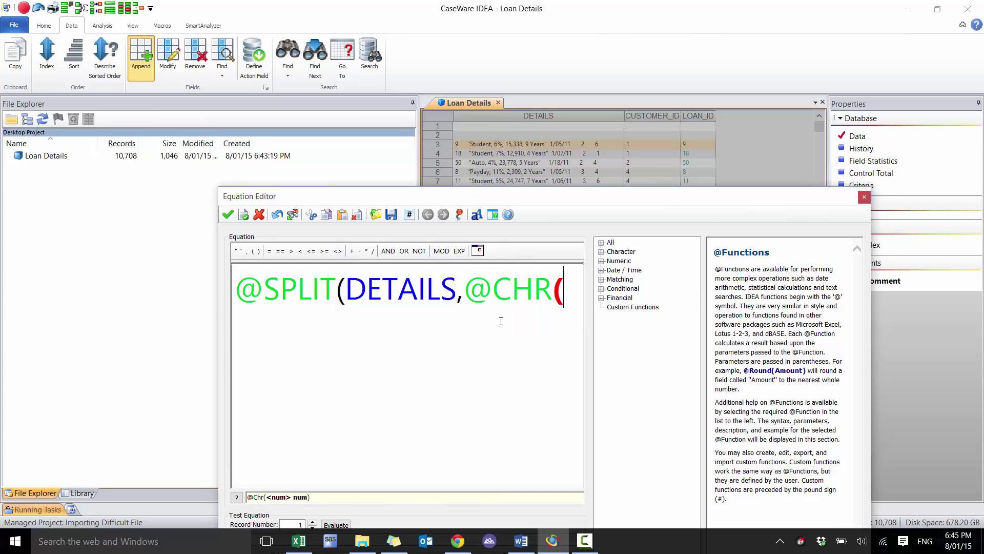
type("34),")
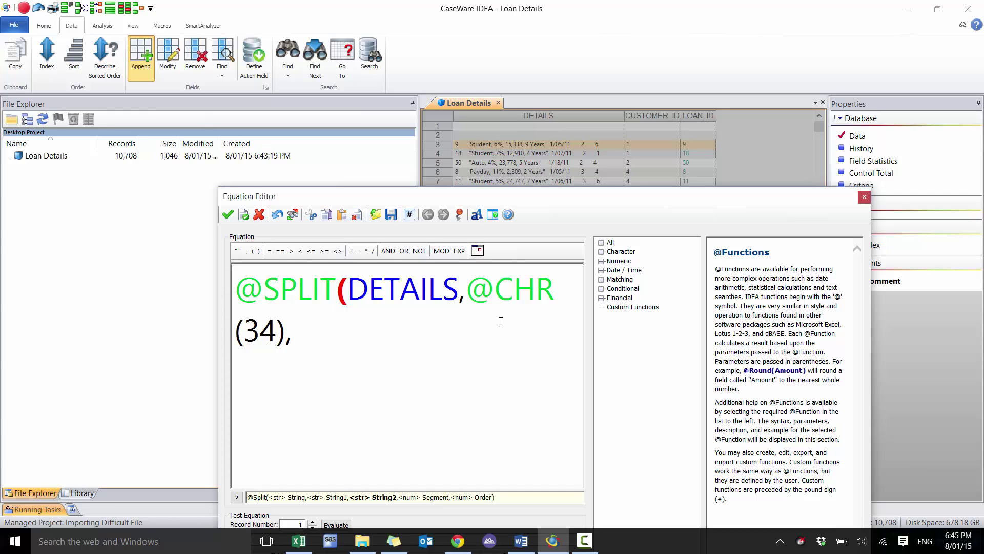
Complete the LOAN_TYPE equation with "," as the ending delimiter and segment 1
type("M")
key("BackSpace")
type(",\",")
key("BackSpace")
key("BackSpace")
key("BackSpace")
type("\",\",")
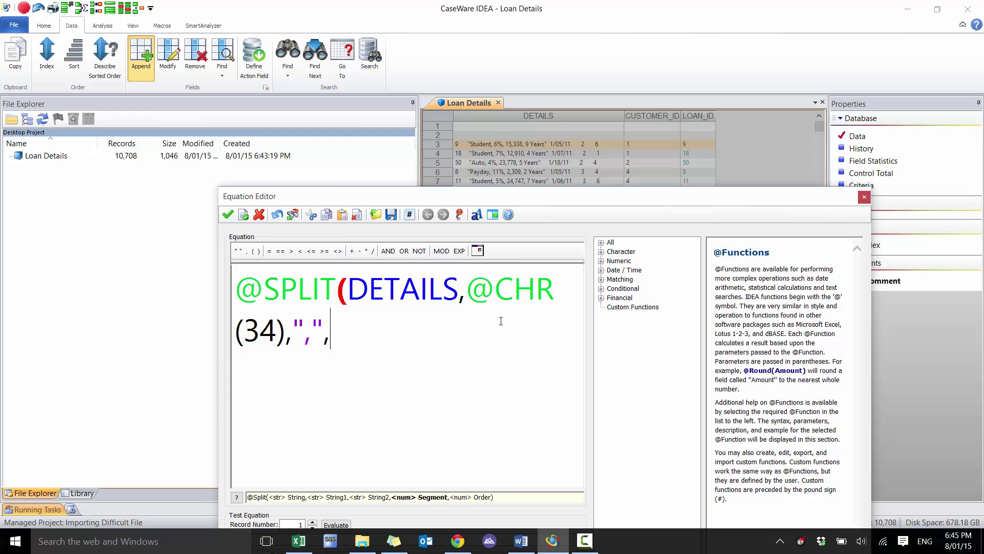
type("1)")
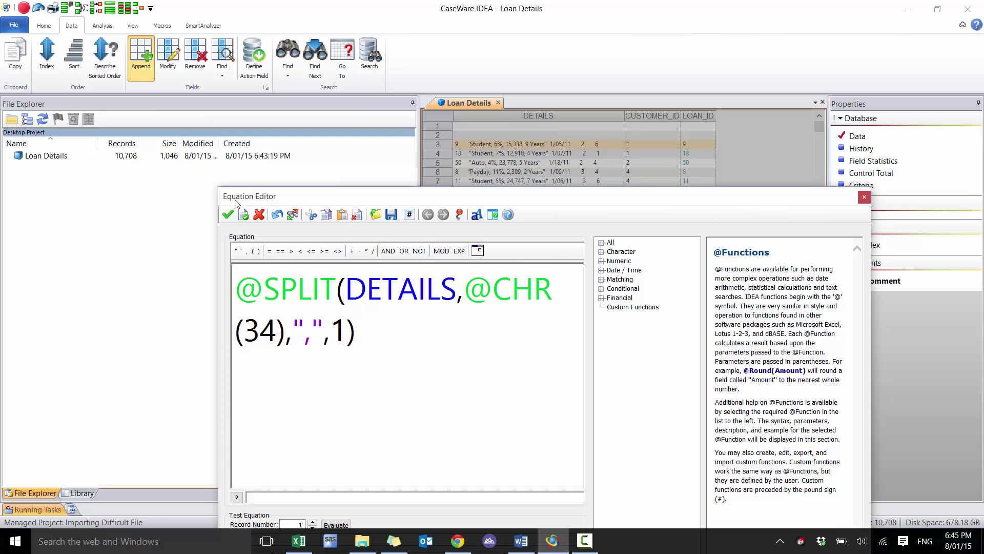
Evaluate the equation on several sample records, and accept it to append the LOAN_TYPE field
left_click_drag(366, 196, 369, 121)
left_click(316, 448)
left_click(316, 447)
left_click(316, 447)
left_click(316, 447)
left_click(231, 140)
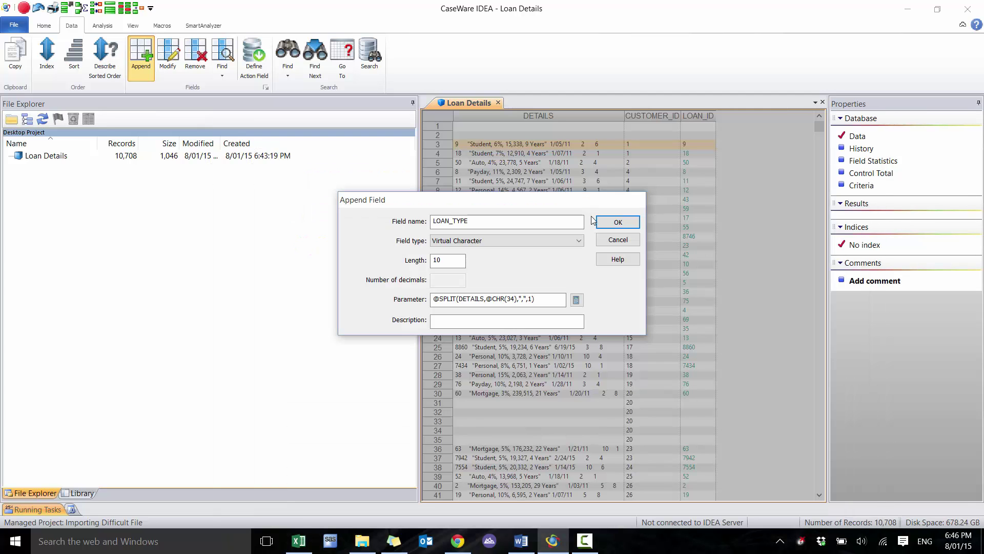
left_click(618, 222)
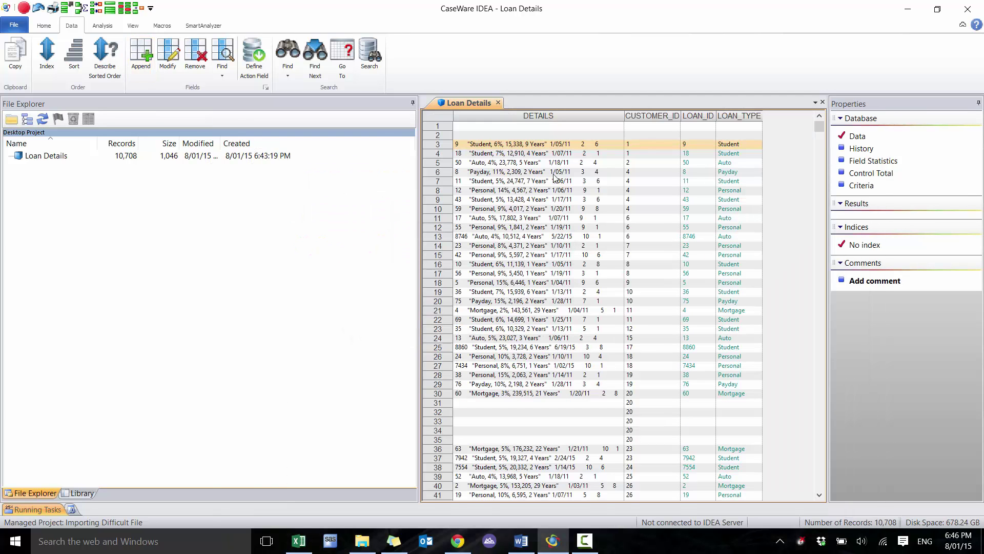
Begin appending another field named LOAN_PERCENTAGE, with type Virtual Character and length 10
left_click(141, 56)
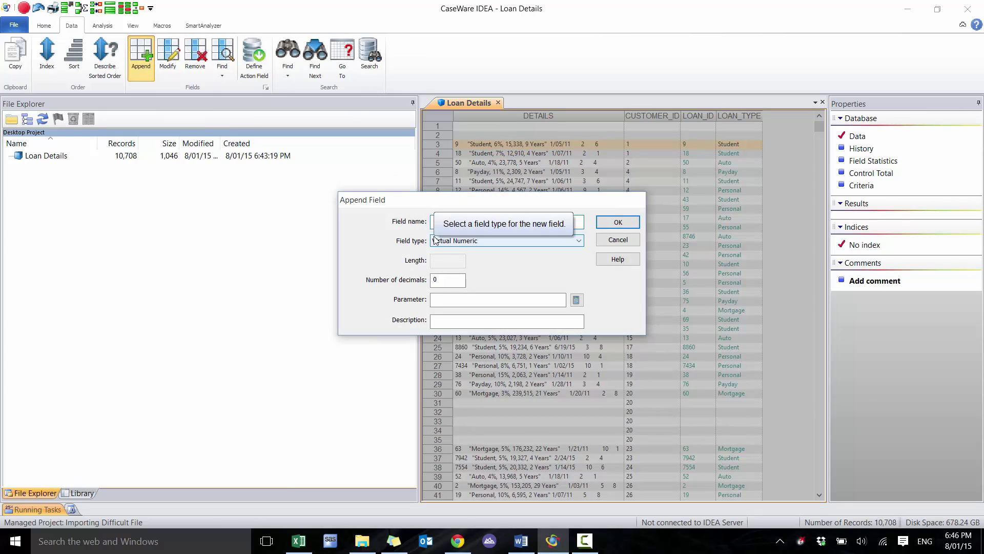
type("LOAN")
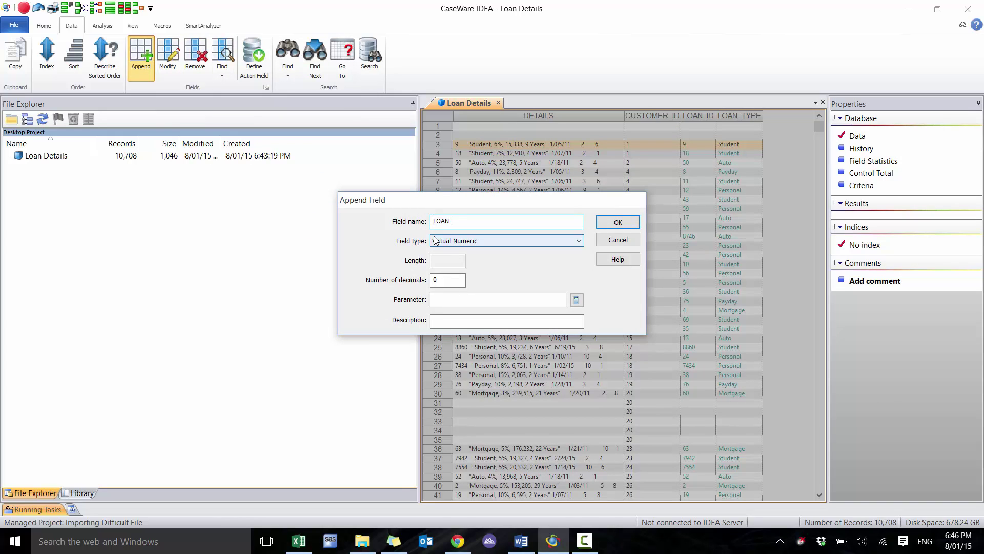
type("_PERCENTAGE")
key("Tab")
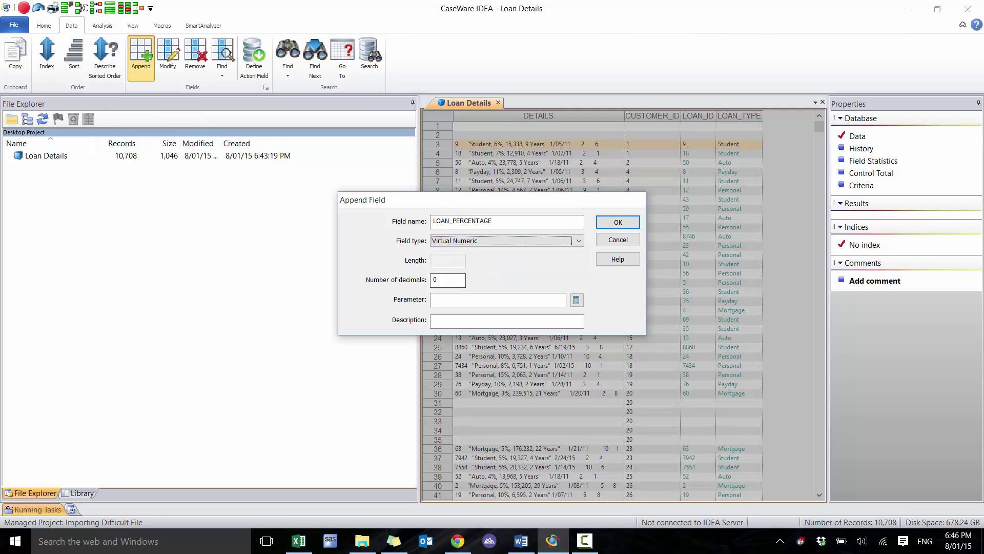
left_click(497, 221)
left_click(486, 241)
left_click(469, 259)
left_click(450, 261)
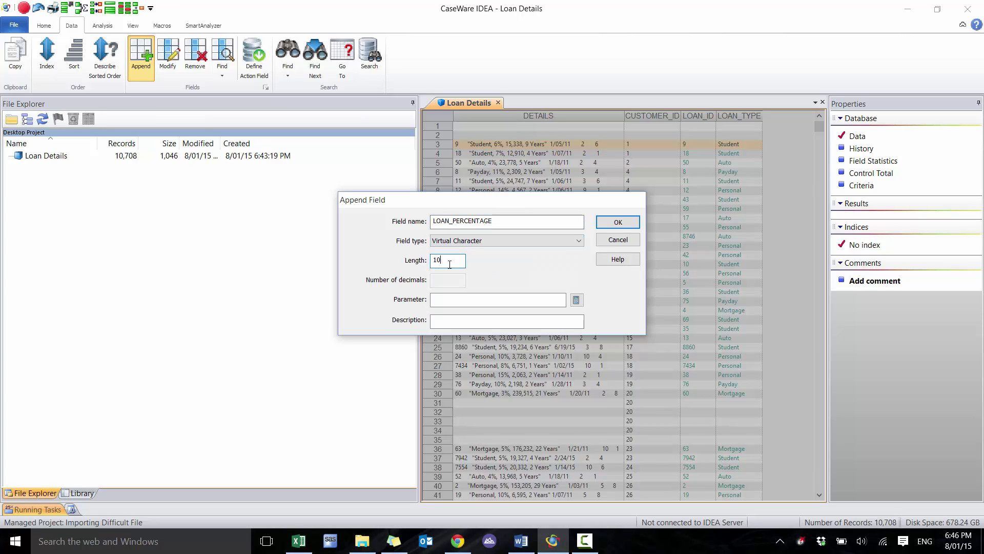
left_click(577, 300)
left_click_drag(573, 128, 626, 194)
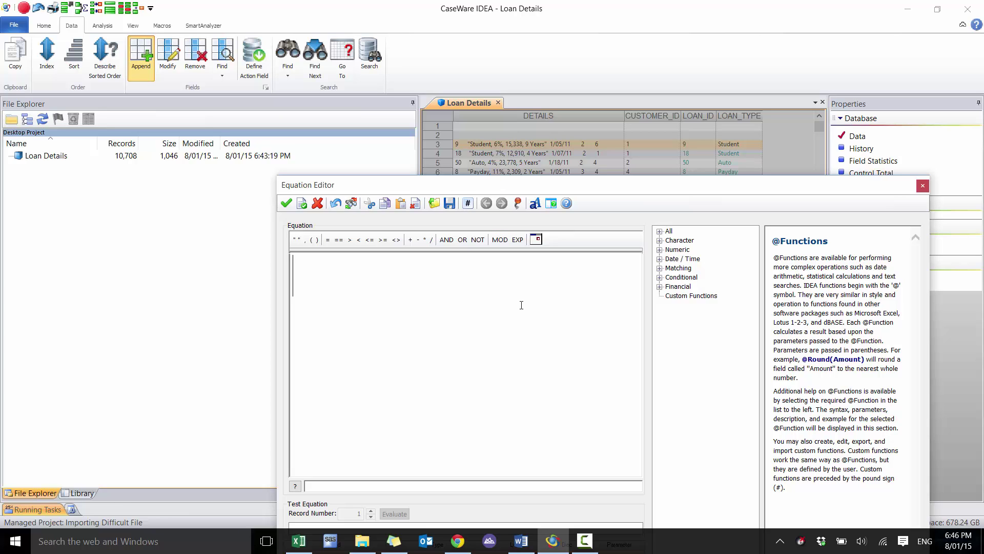
type("@")
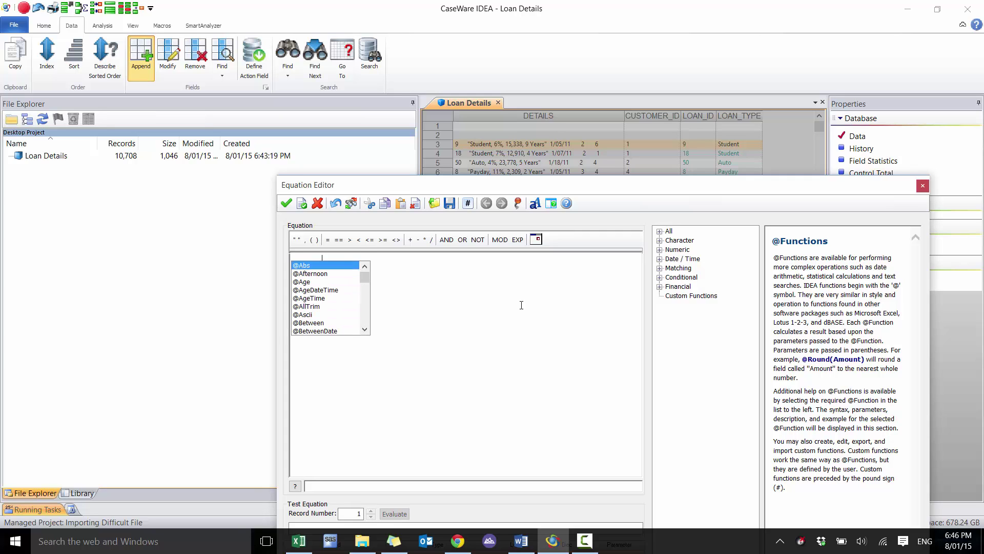
type("SPLIT(")
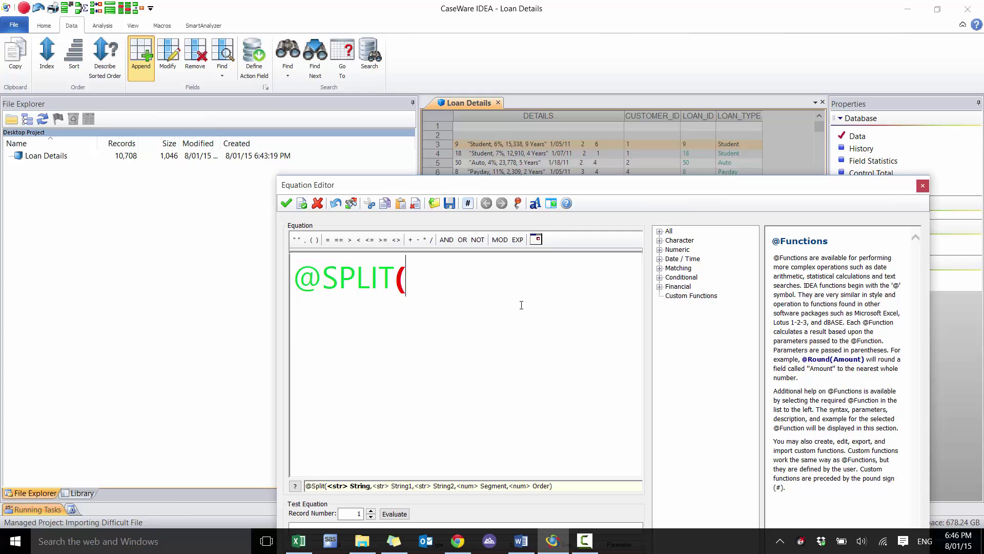
type("DETAIL")
type("S,\",\",")
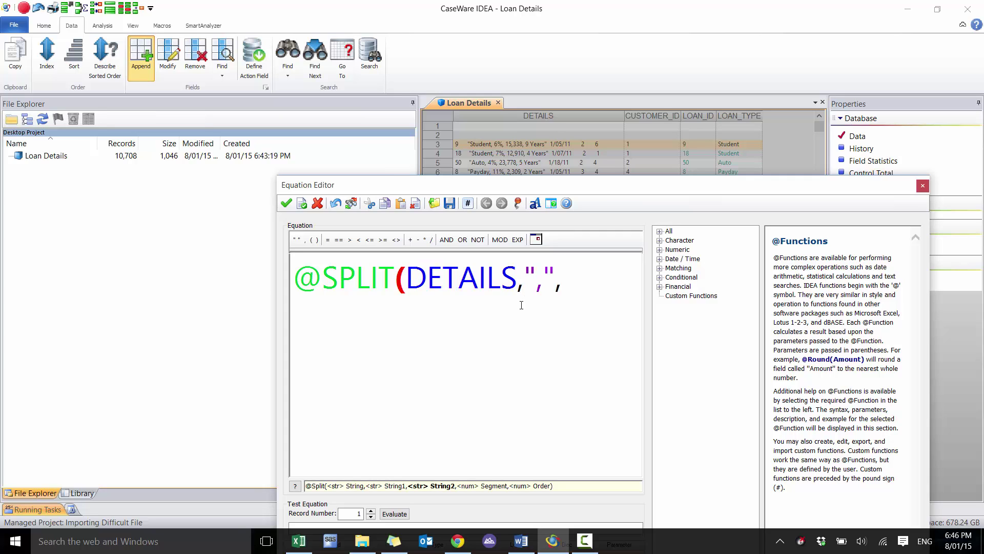
type("\"%\",1)")
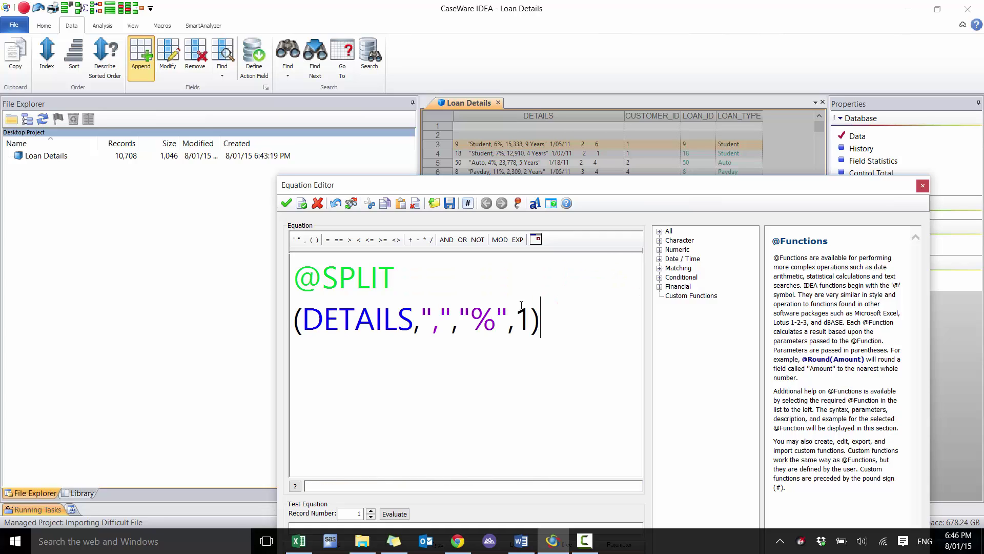
left_click(371, 510)
left_click_drag(542, 187, 554, 143)
left_click(312, 233)
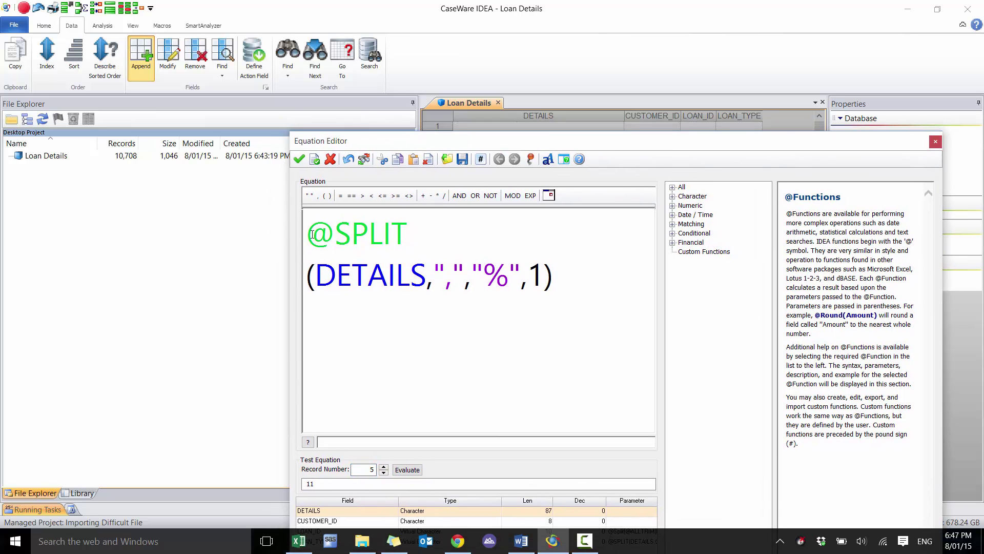
type("@ALLT")
key("Return")
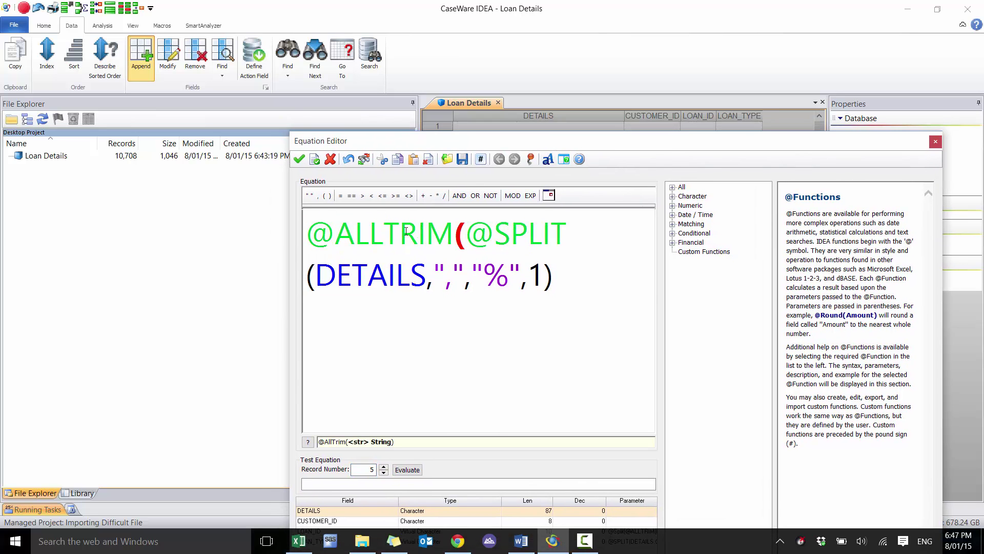
left_click(554, 272)
type(")")
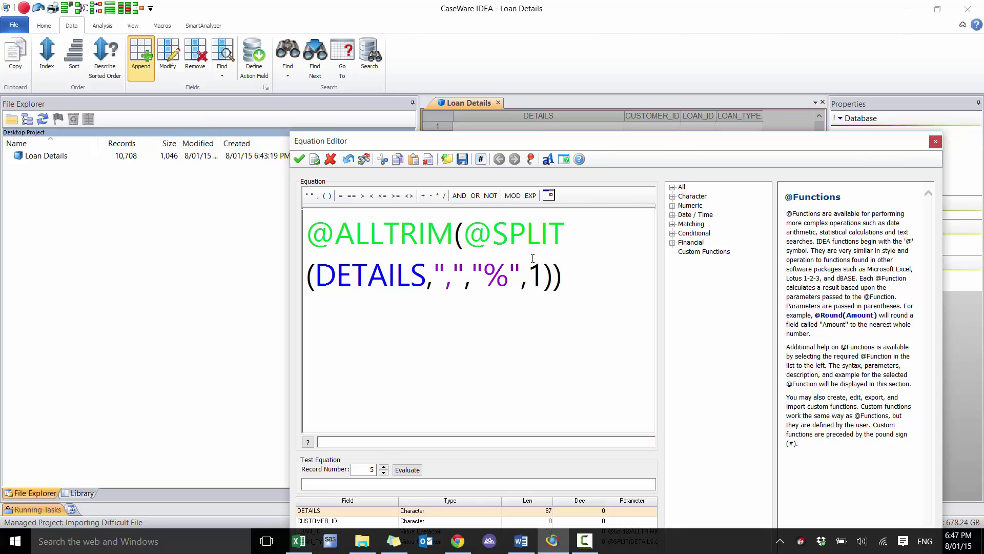
left_click(298, 159)
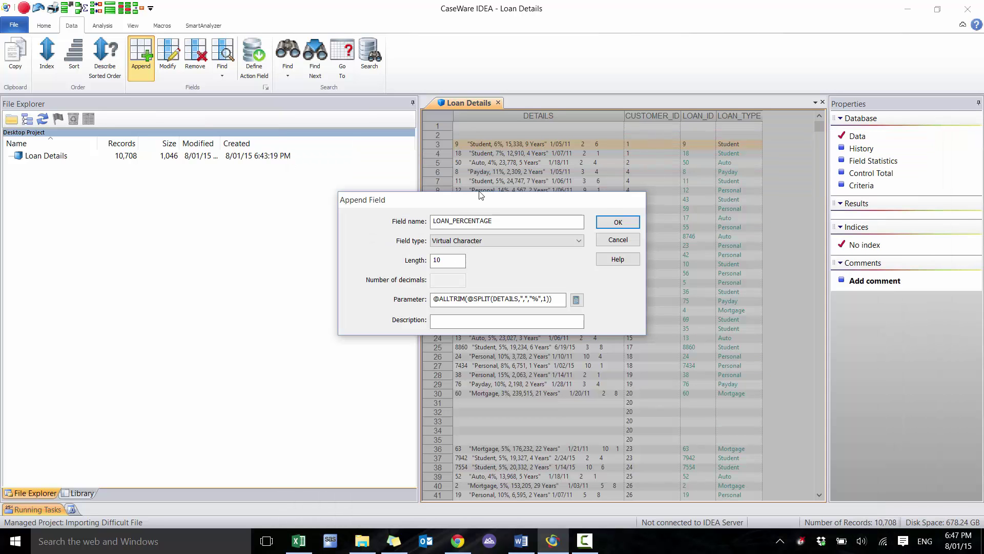
left_click(606, 224)
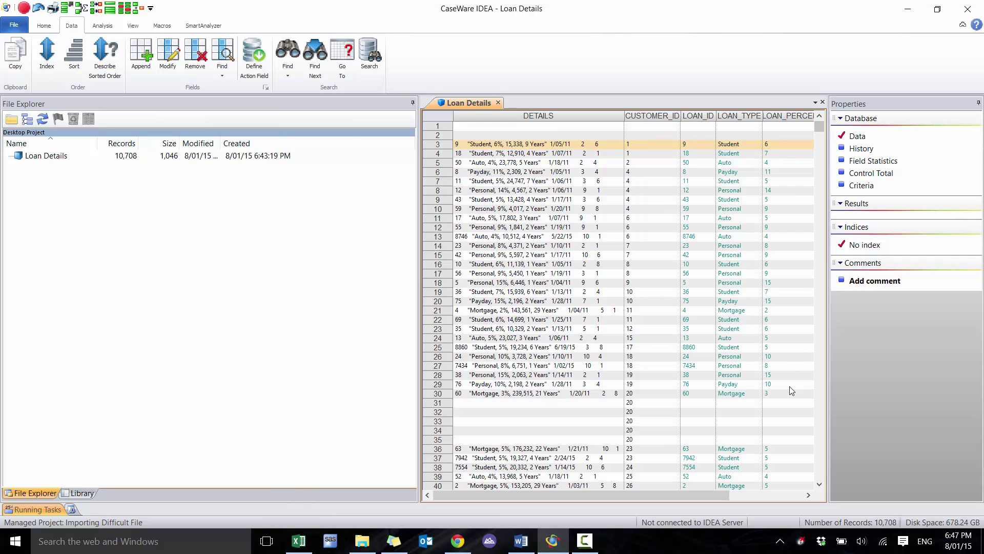
Begin appending a field named LOAN_AMOUNT, keeping the type Virtual Numeric with 0 decimals
left_click(147, 68)
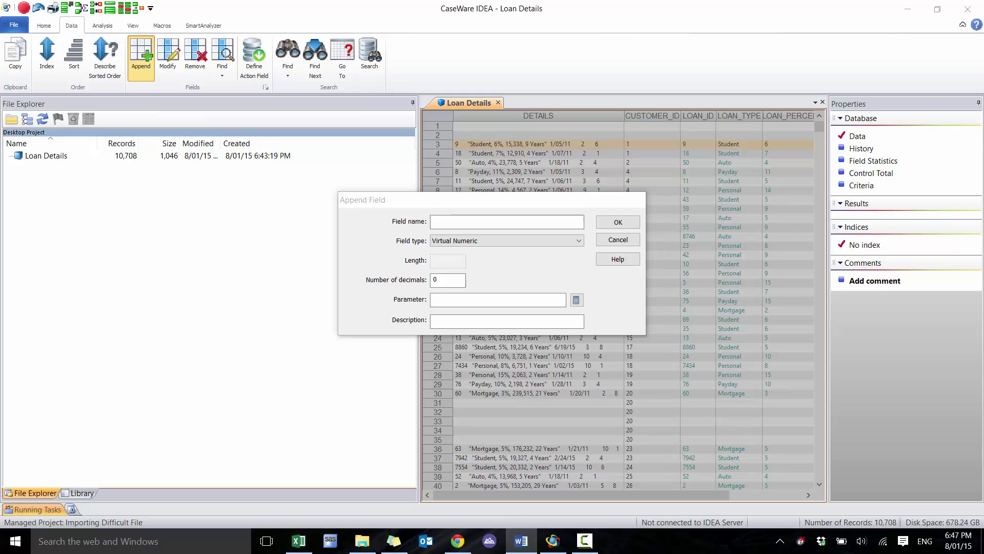
left_click(446, 219)
type("LOAN AMOUNT")
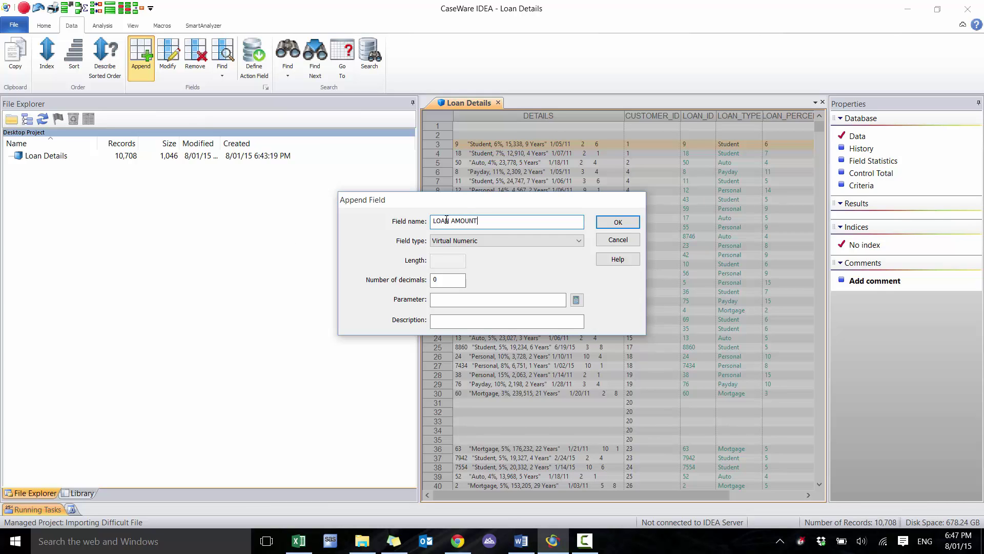
left_click(449, 245)
left_click(449, 245)
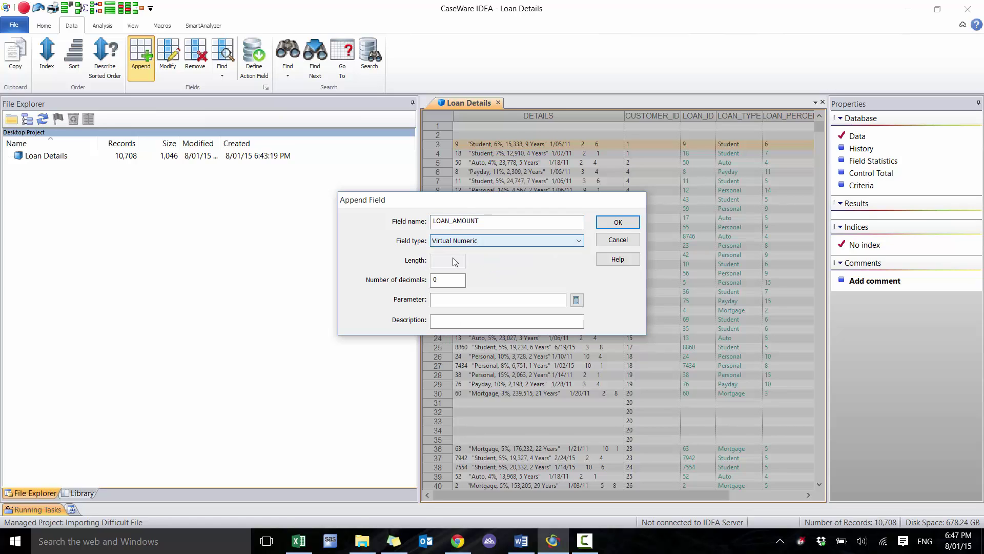
left_click(576, 300)
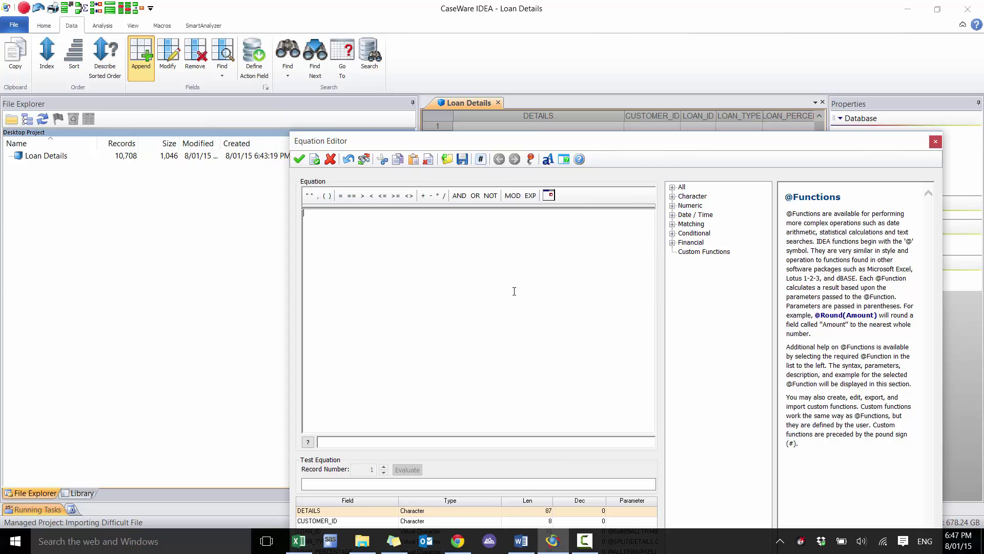
left_click_drag(623, 148, 624, 200)
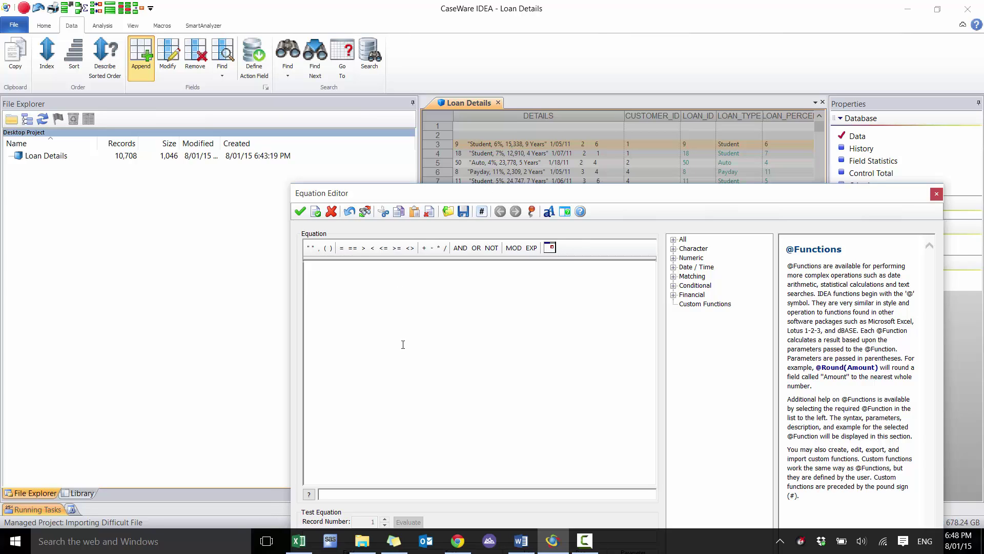
type("@SPLIT(")
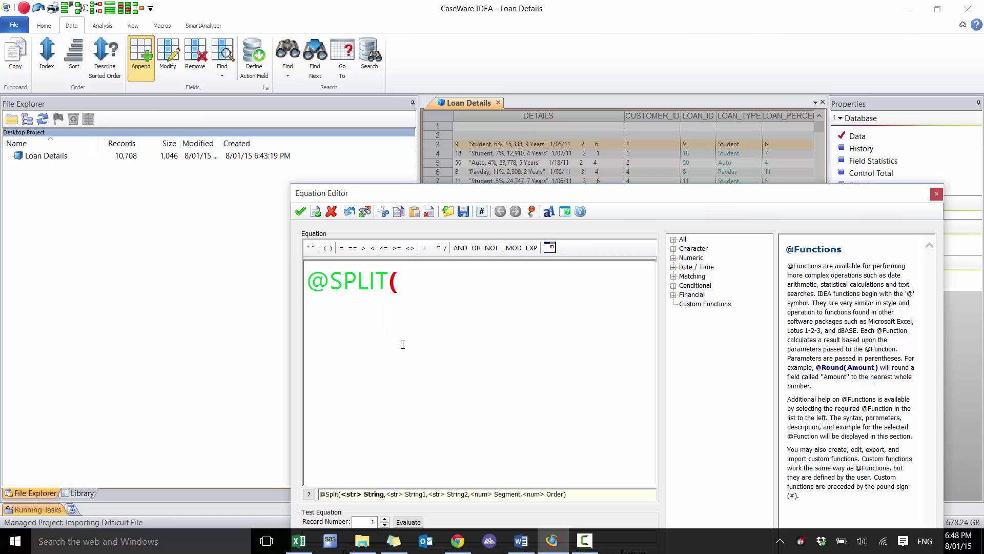
type("DETAILS,")
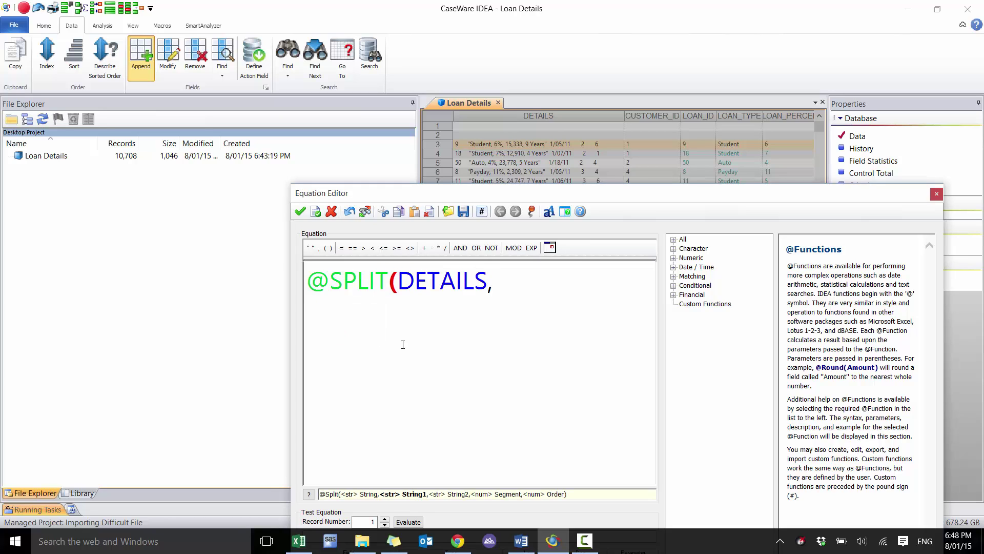
type("\"%,\",\",")
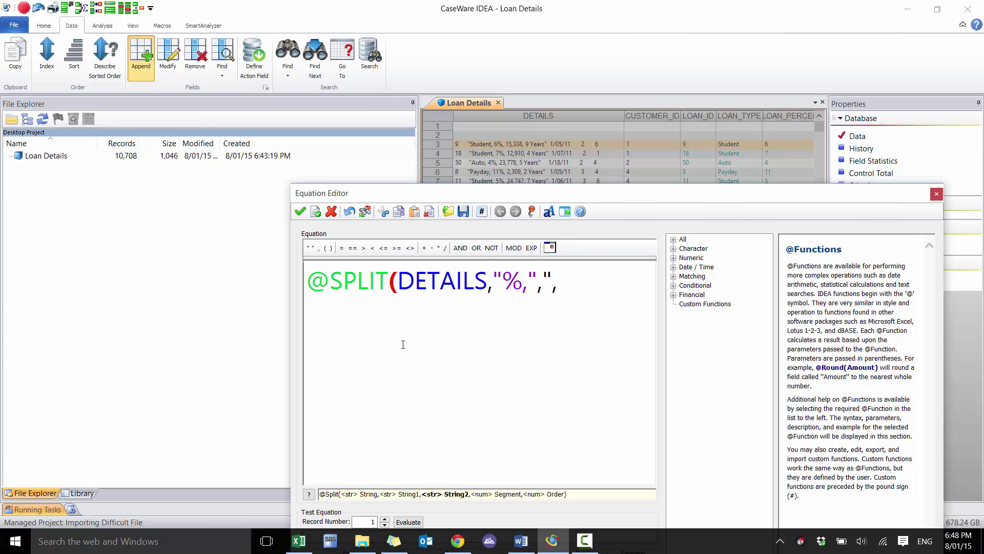
type("\",1)")
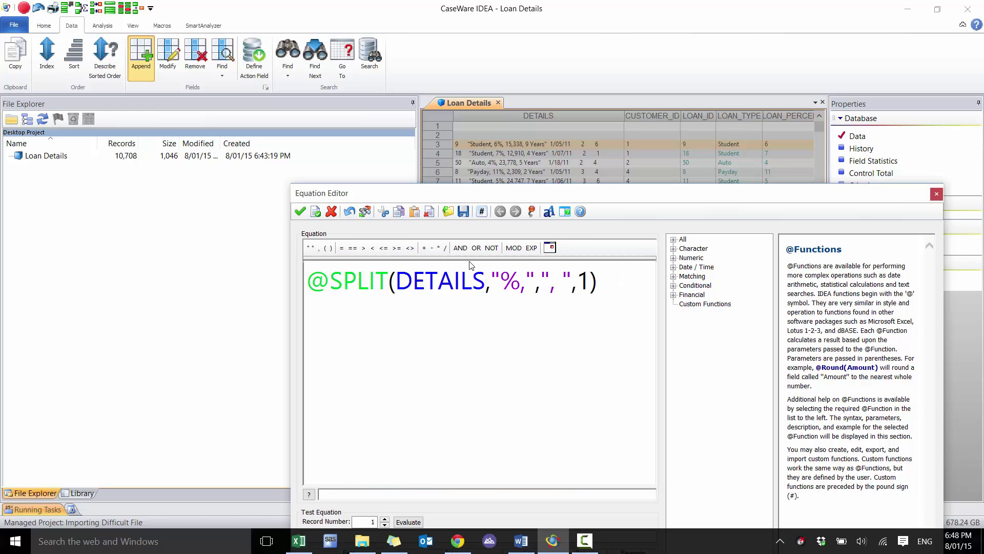
Evaluate the LOAN_AMOUNT equation on several sample records and compare the results with the DETAILS field
left_click(385, 519)
left_click(384, 519)
left_click(384, 519)
left_click(385, 519)
left_click_drag(557, 199, 590, 200)
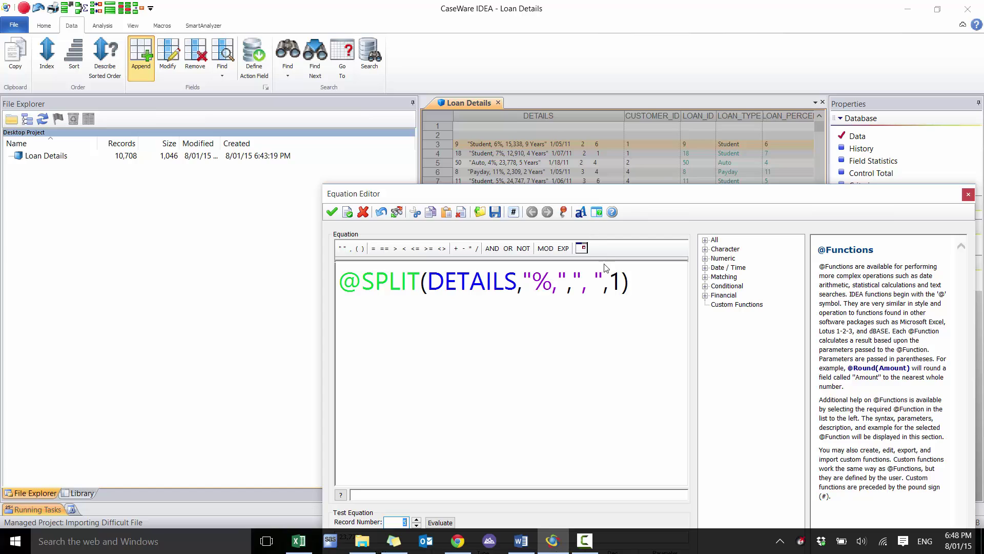
left_click(339, 281)
type("@V")
key("Return")
type("(")
key("End")
type(")")
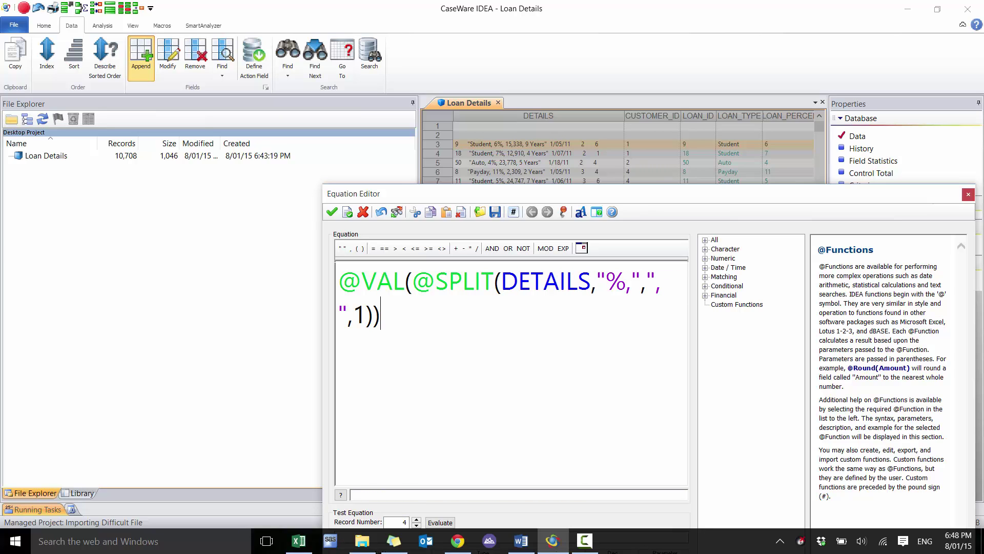
left_click(440, 523)
left_click_drag(546, 198, 571, 183)
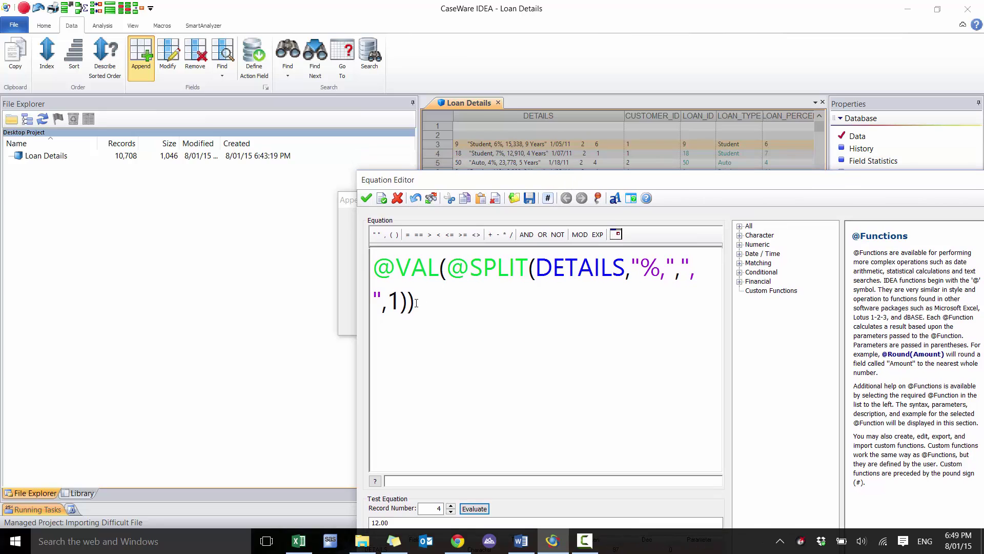
left_click(458, 274)
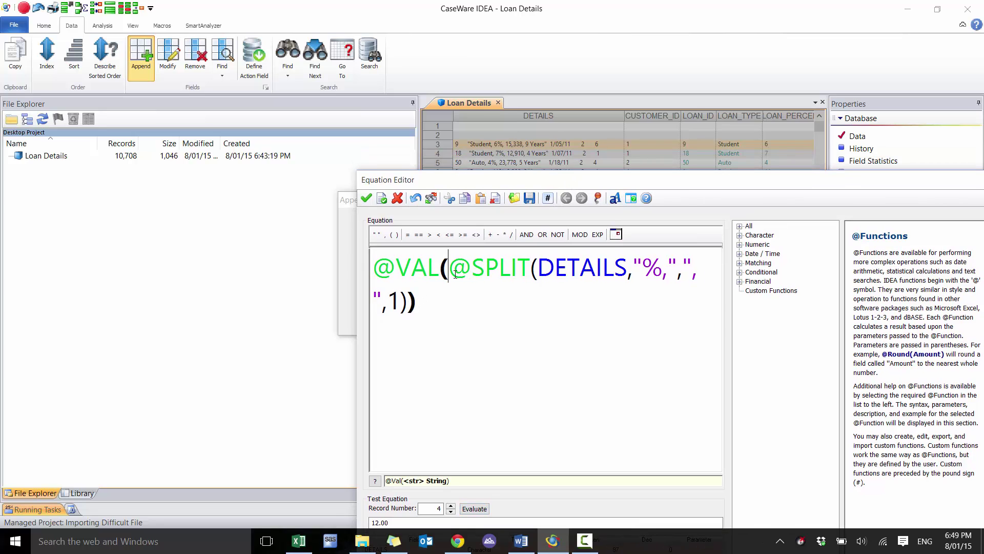
type("@REMOVE(")
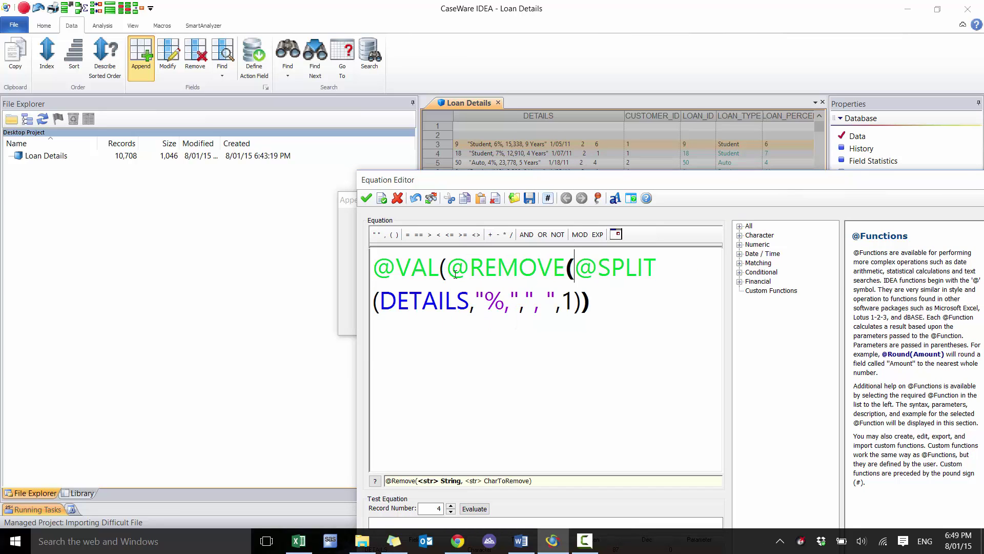
type(",\",\")")
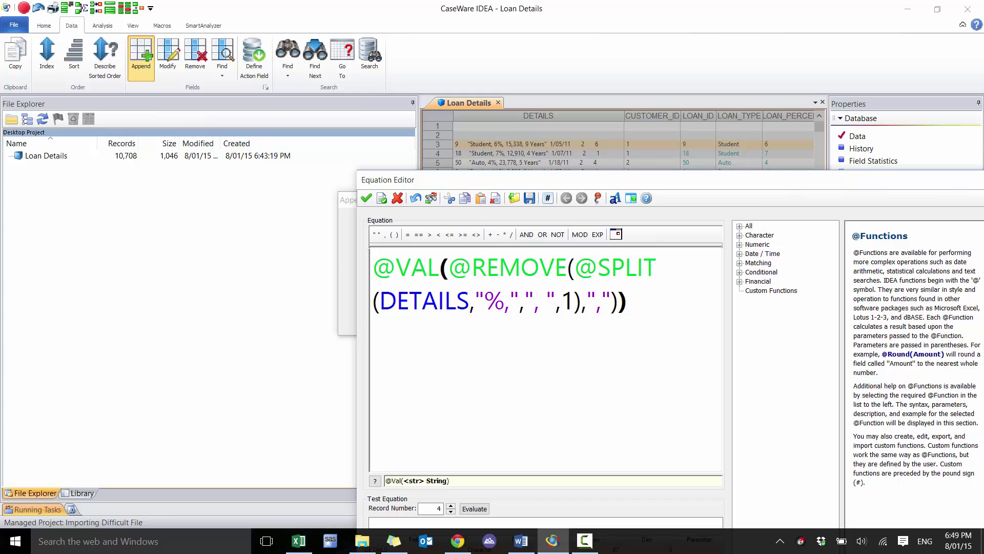
key("BackSpace")
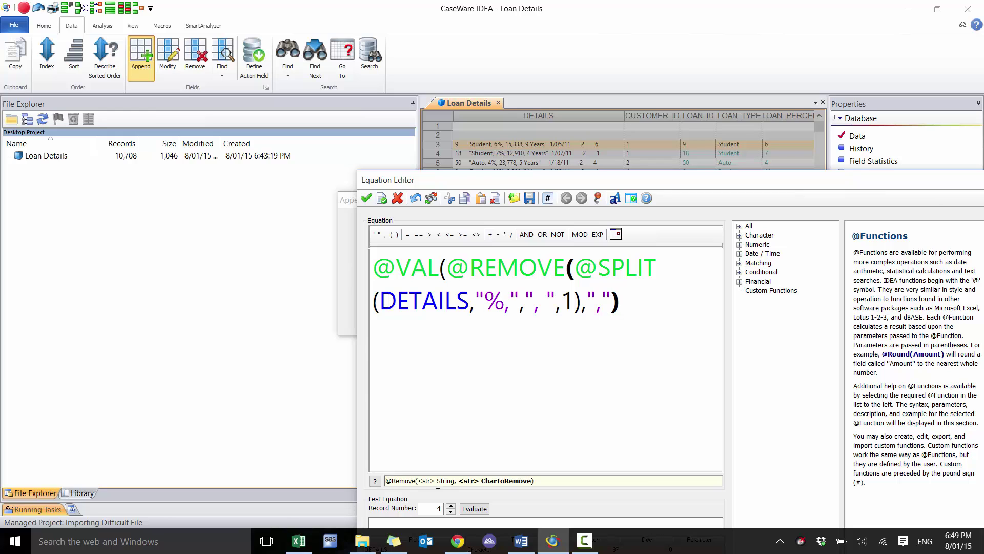
type(")")
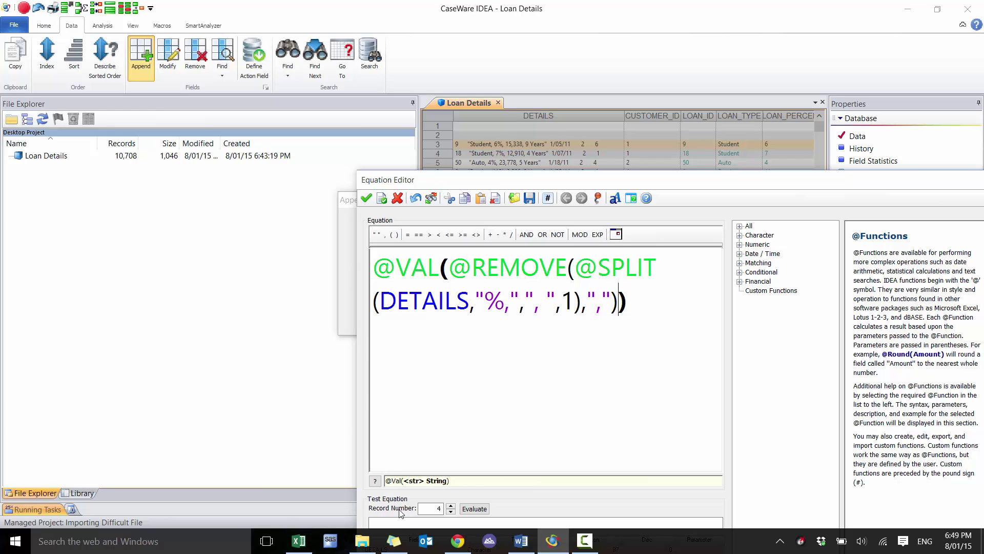
left_click(484, 509)
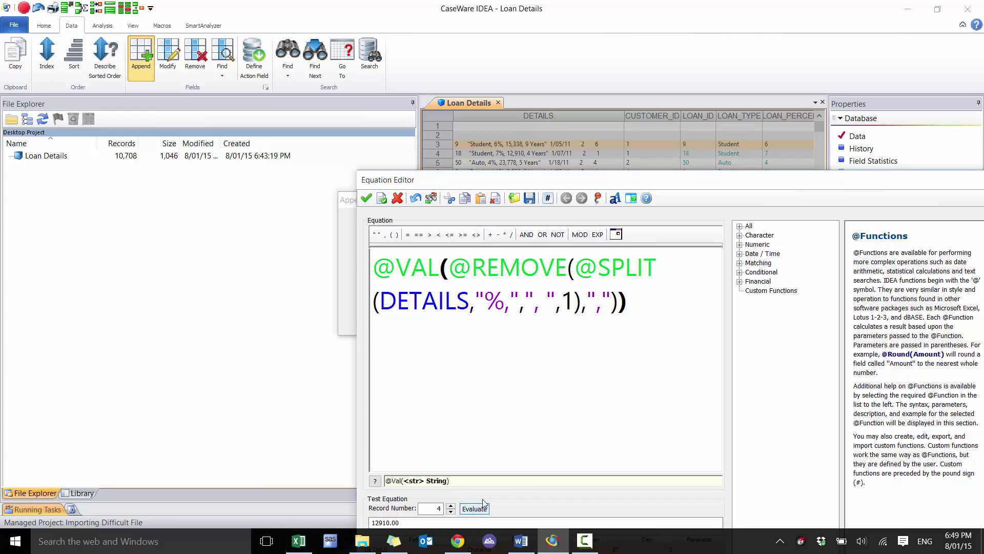
Accept the equation to append the LOAN_AMOUNT field and bring its column into view
left_click(381, 199)
left_click(618, 222)
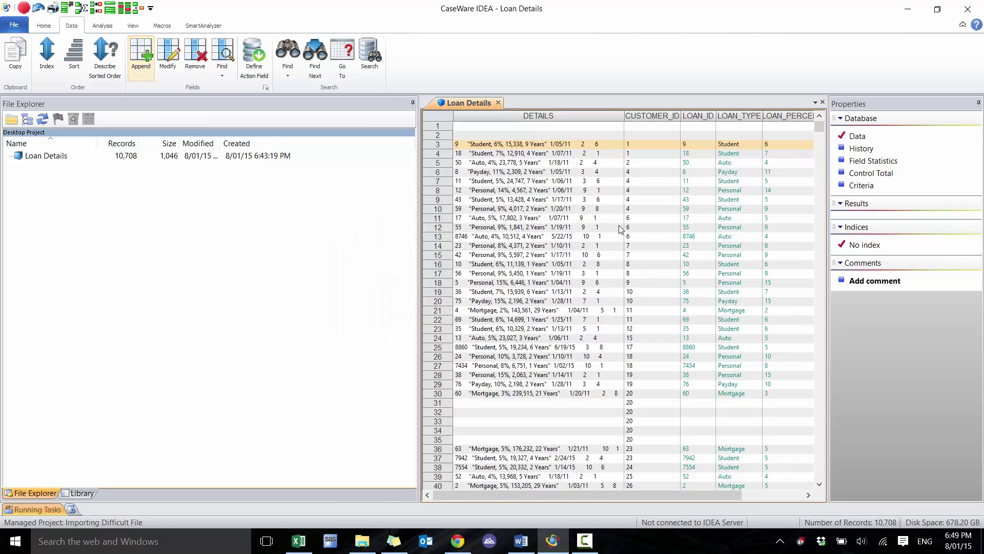
left_click(783, 494)
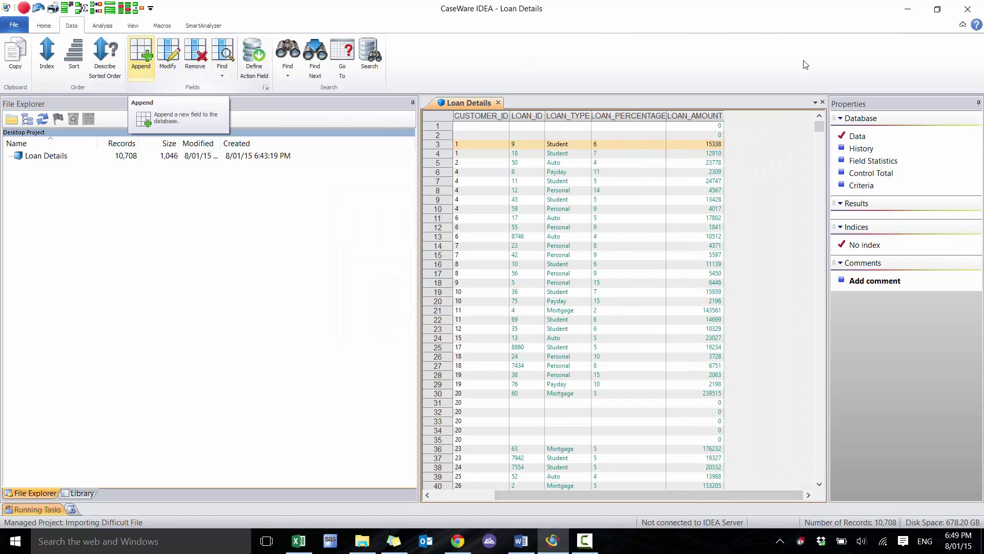
left_click(521, 541)
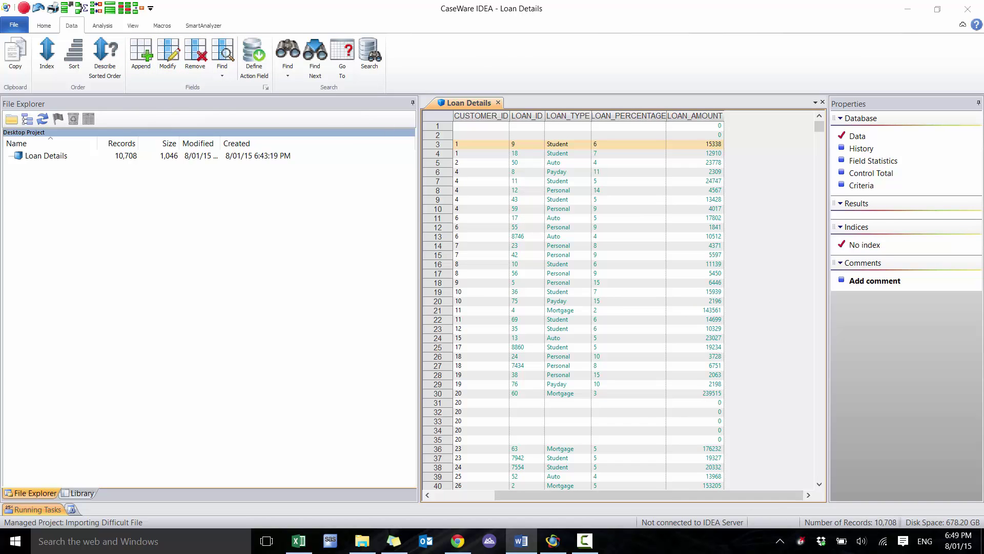
left_click(147, 65)
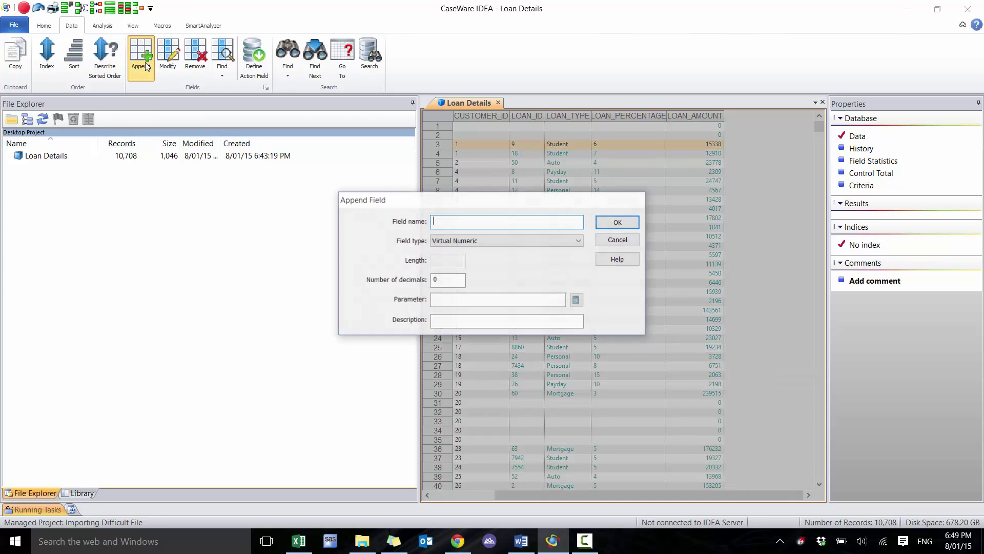
type("USER_I")
key("Return")
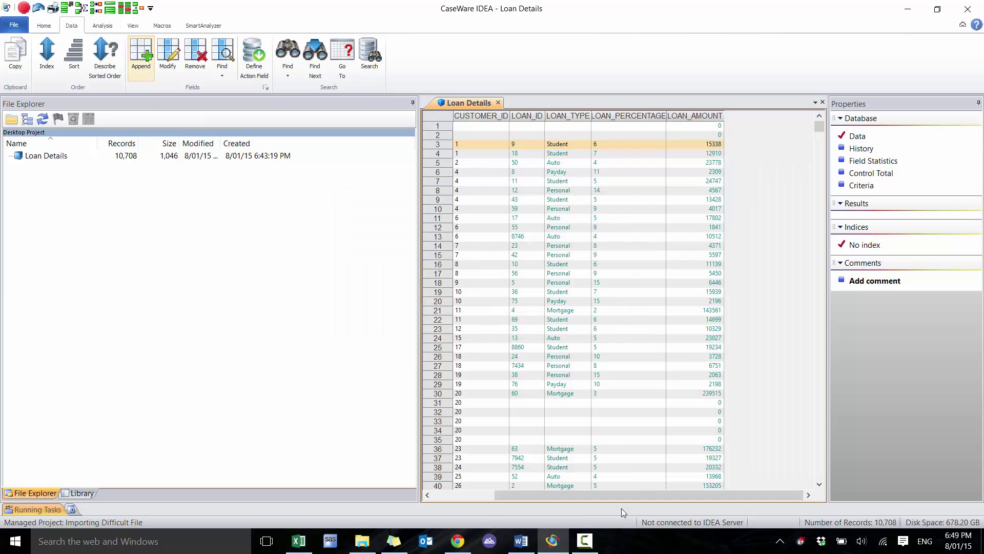
Begin appending a field named USER_ID with type Virtual Character and length 5, then leave its equation empty
left_click(141, 55)
type("USER_ID")
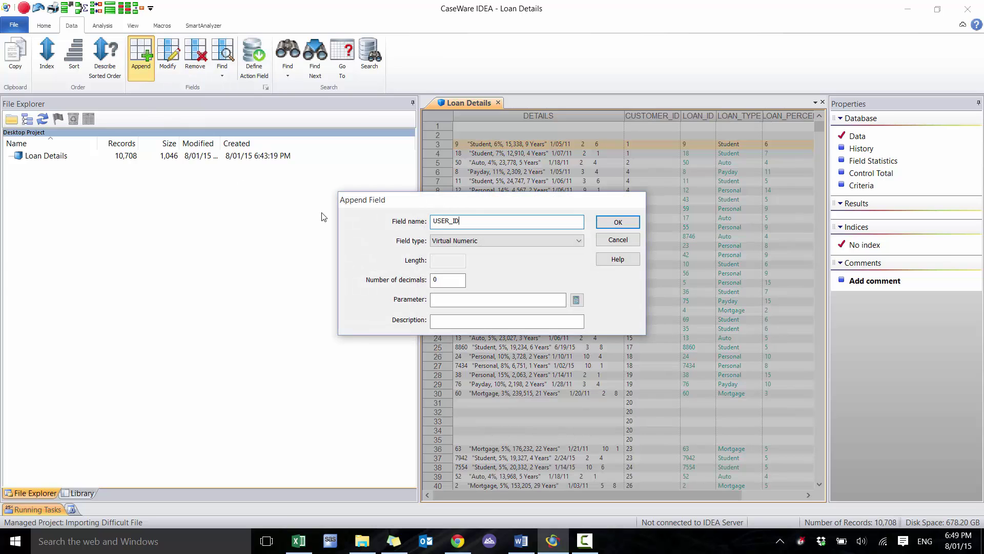
key("Tab")
key("Up")
key("Tab")
type("5")
key("Tab")
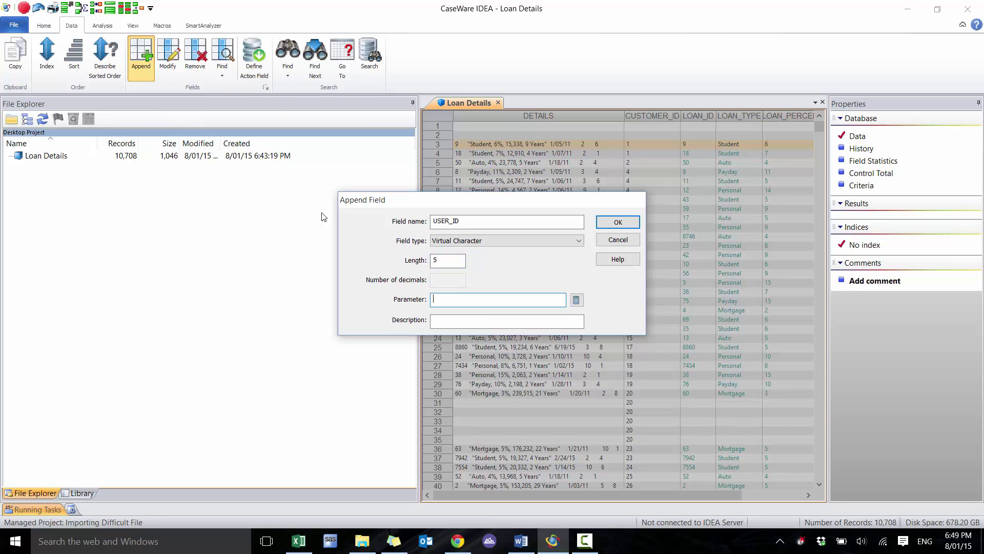
left_click(575, 299)
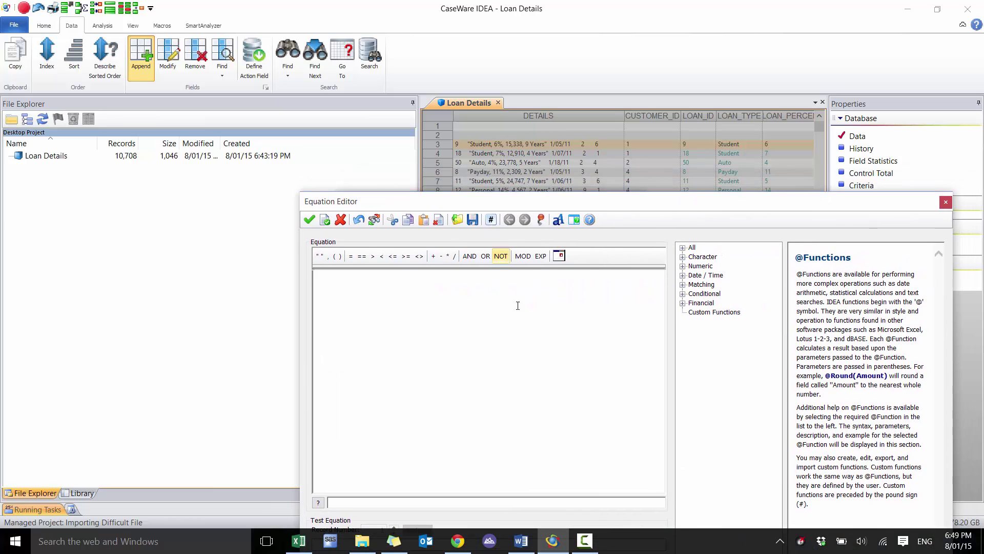
left_click(521, 541)
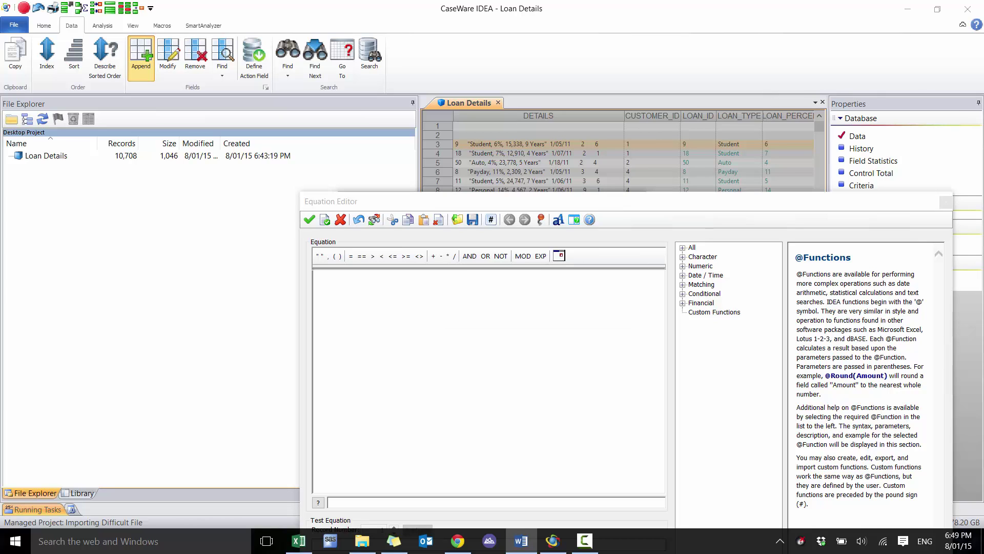
left_click(946, 202)
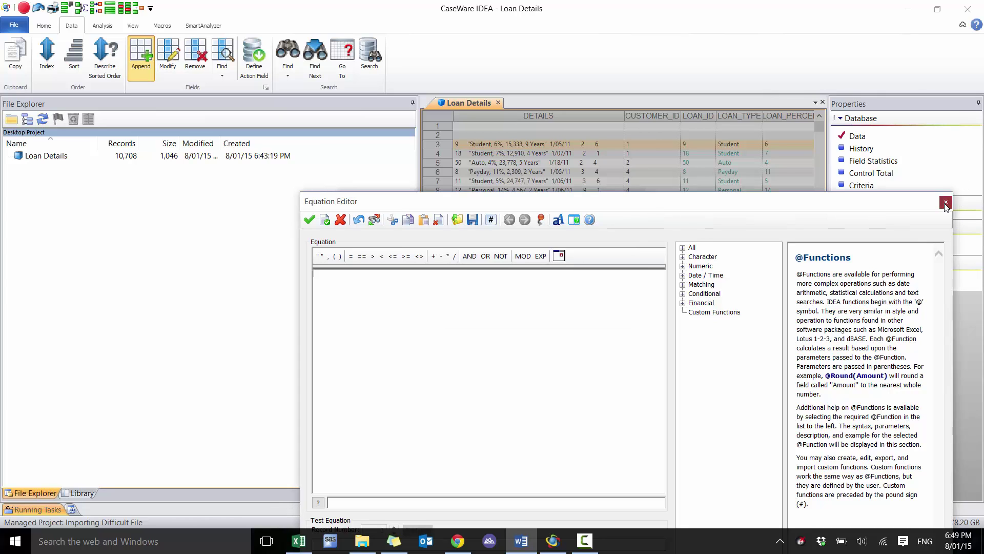
Name the field being appended LOAN_DATE and set its type to Virtual Date
left_click(353, 222)
type("LO")
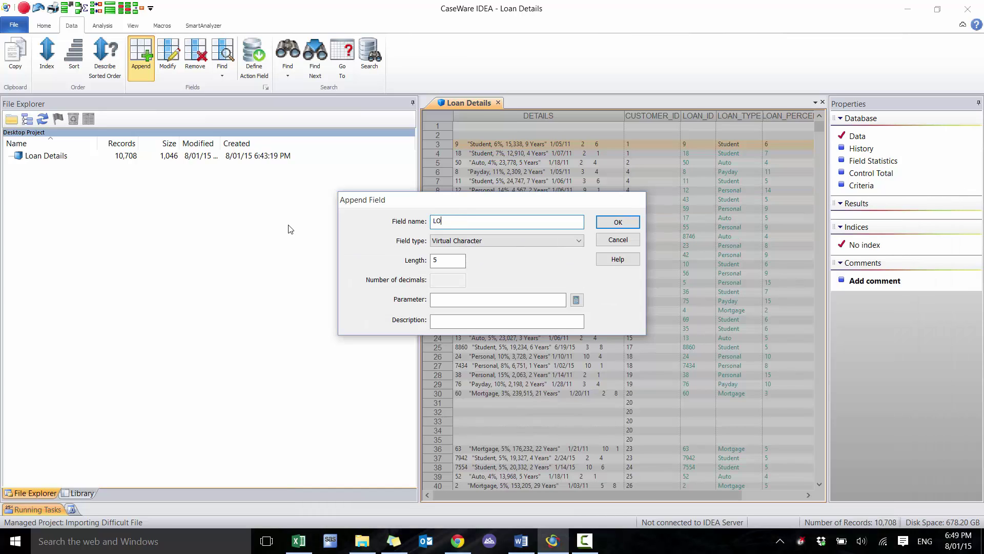
type("AN_DATE")
left_click(435, 242)
left_click(434, 242)
left_click(436, 266)
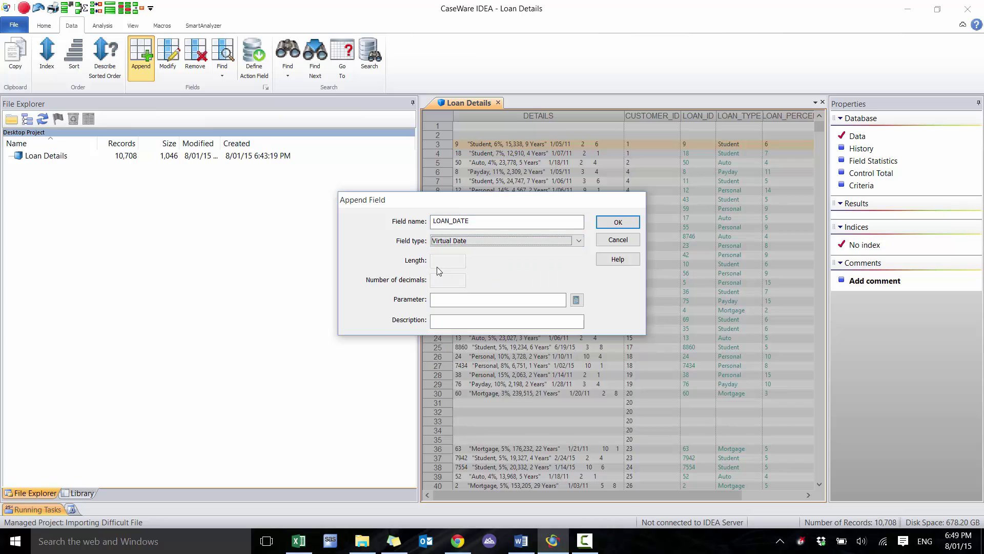
left_click(576, 299)
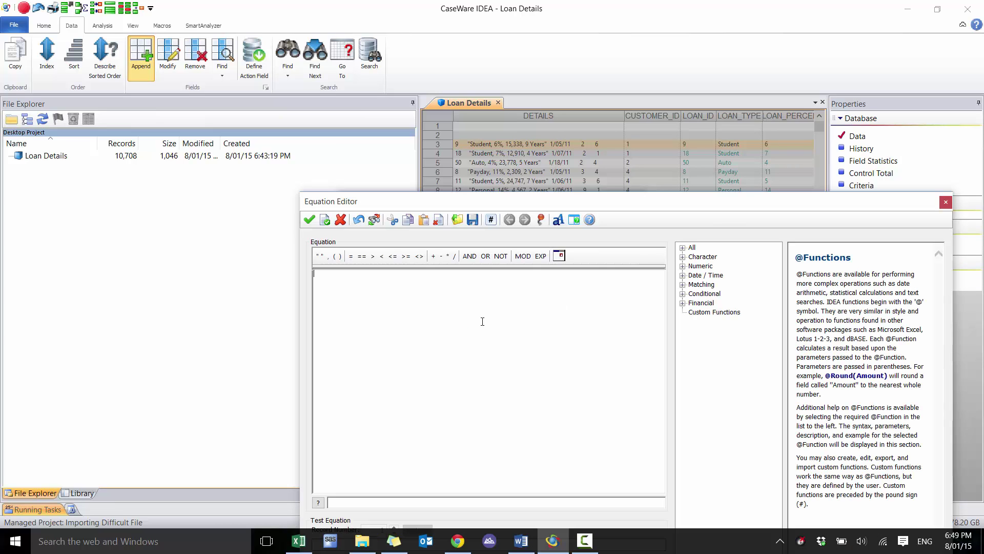
type("@")
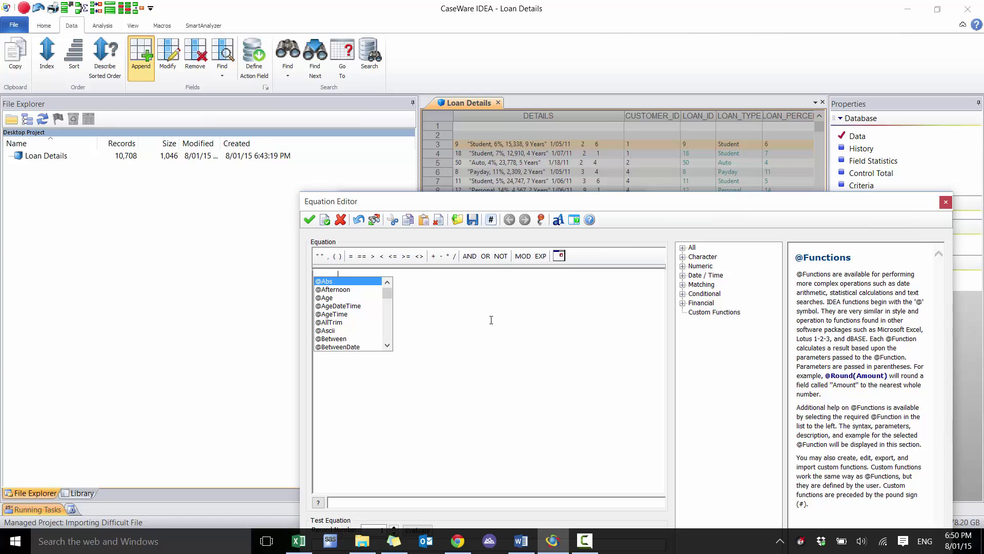
key("Escape")
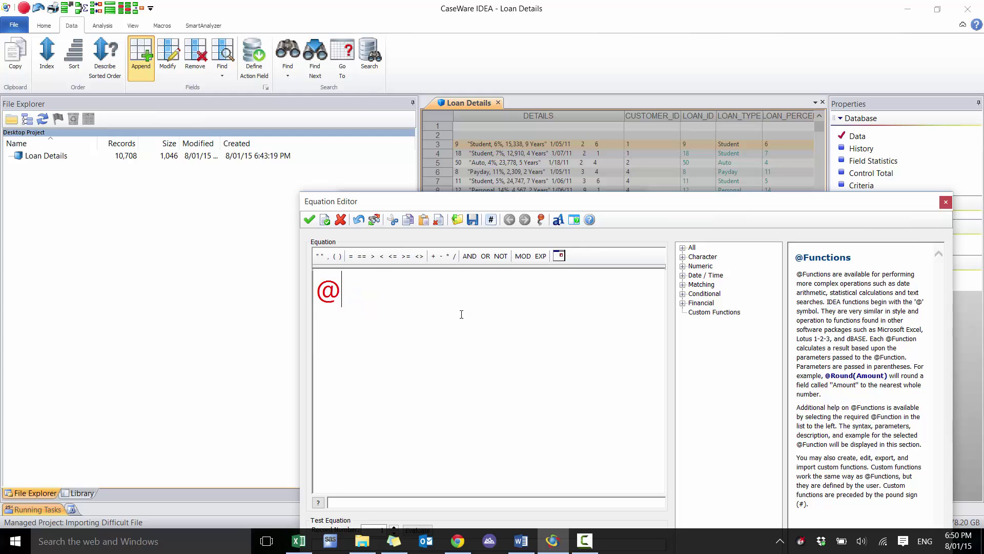
type("SPLIT(")
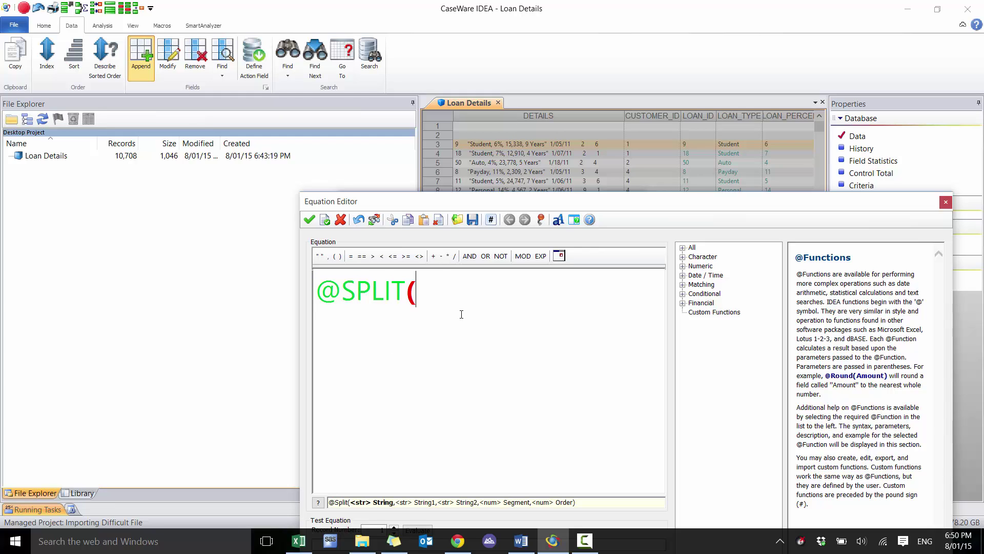
type("D")
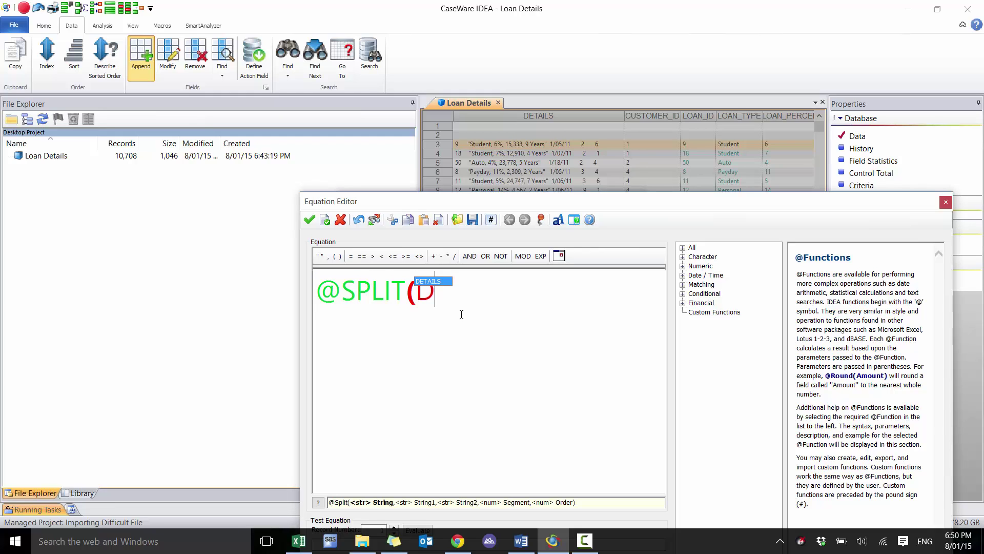
type("ETAILS")
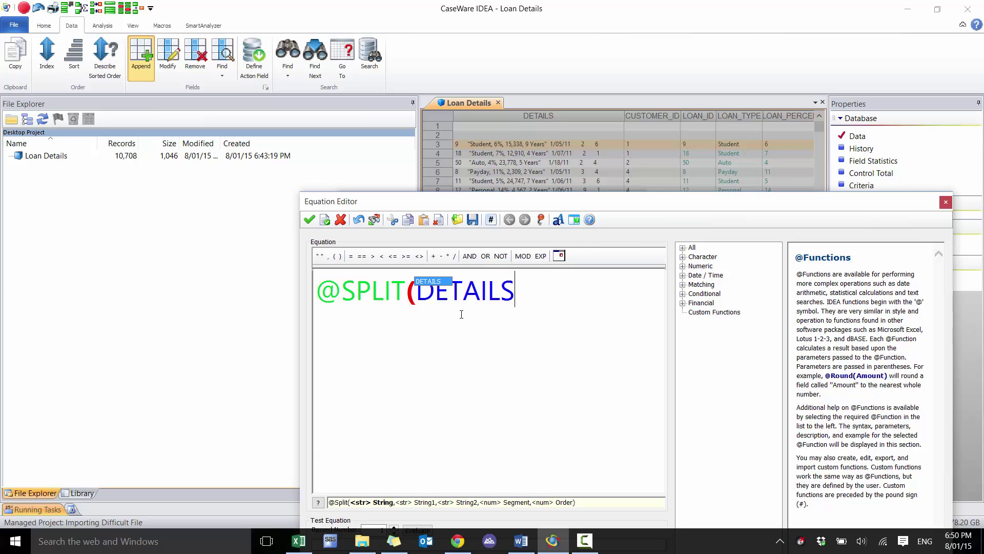
type(",@CHAR")
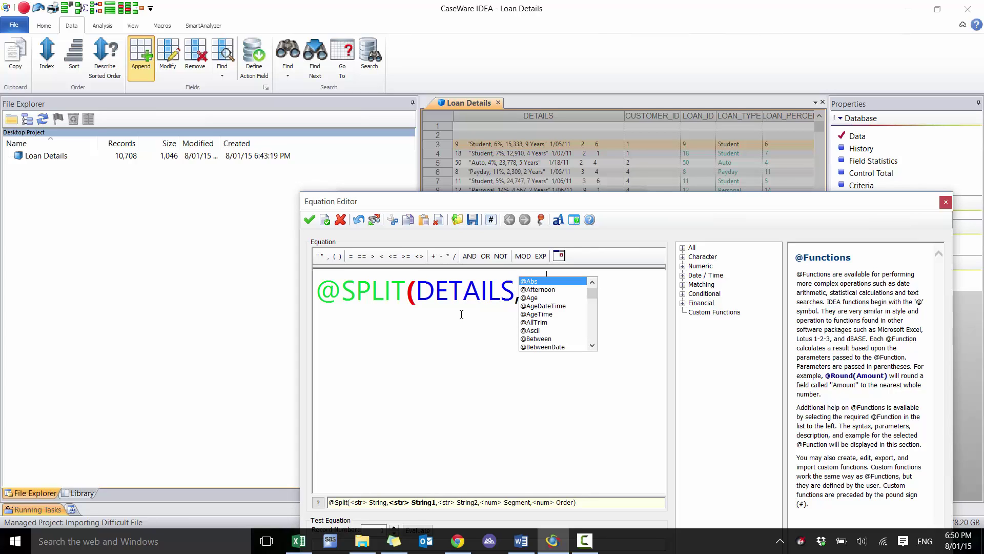
key("BackSpace")
key("BackSpace")
type("R(")
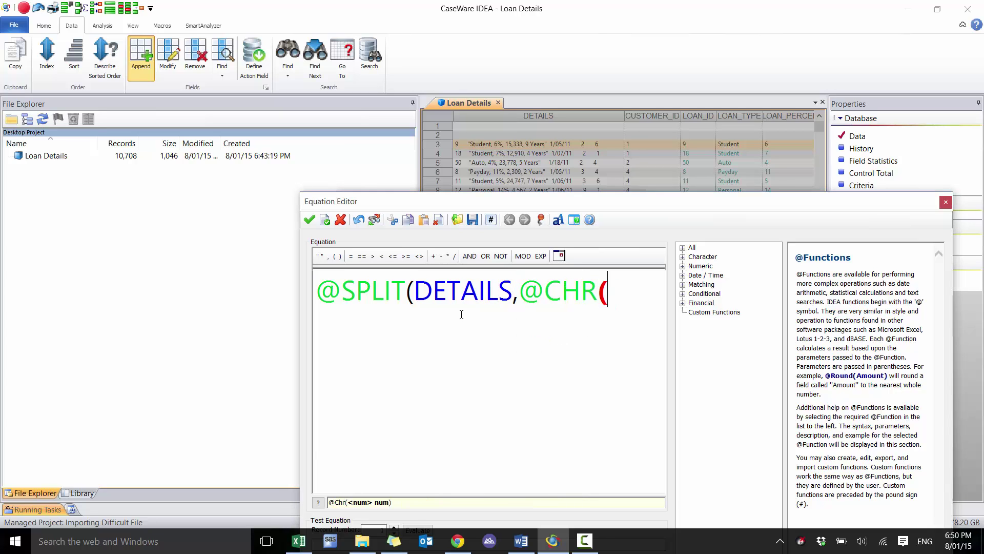
type("34),\"\"")
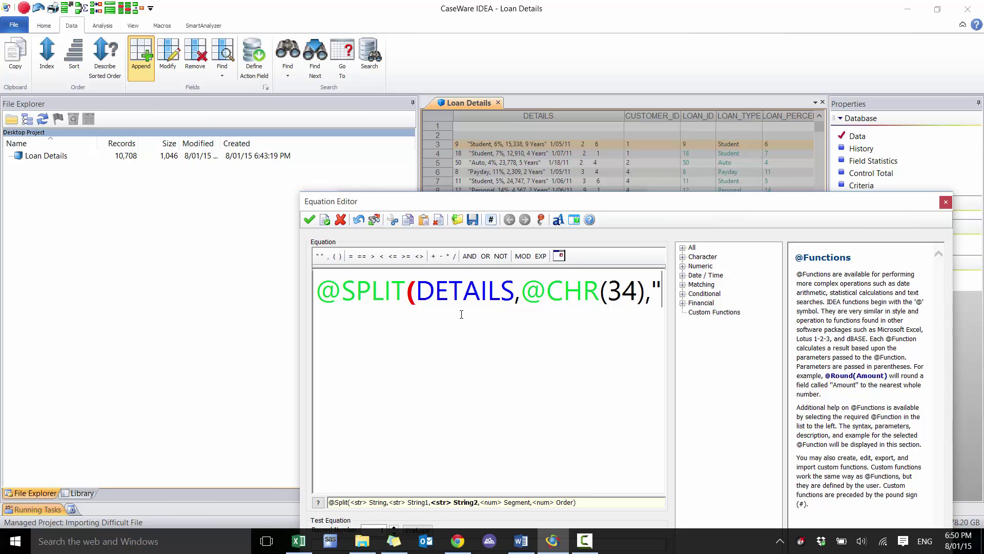
type(",2)")
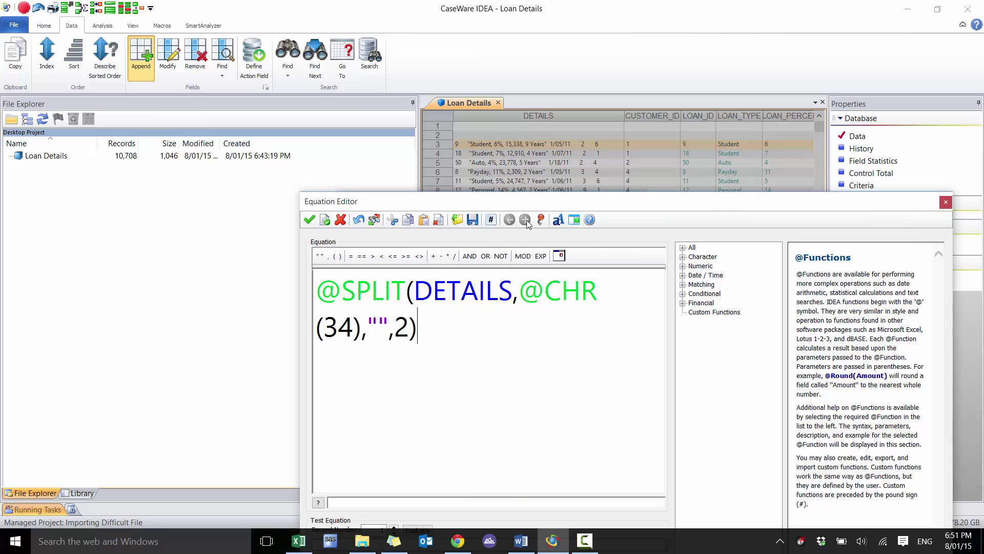
left_click_drag(531, 207, 515, 163)
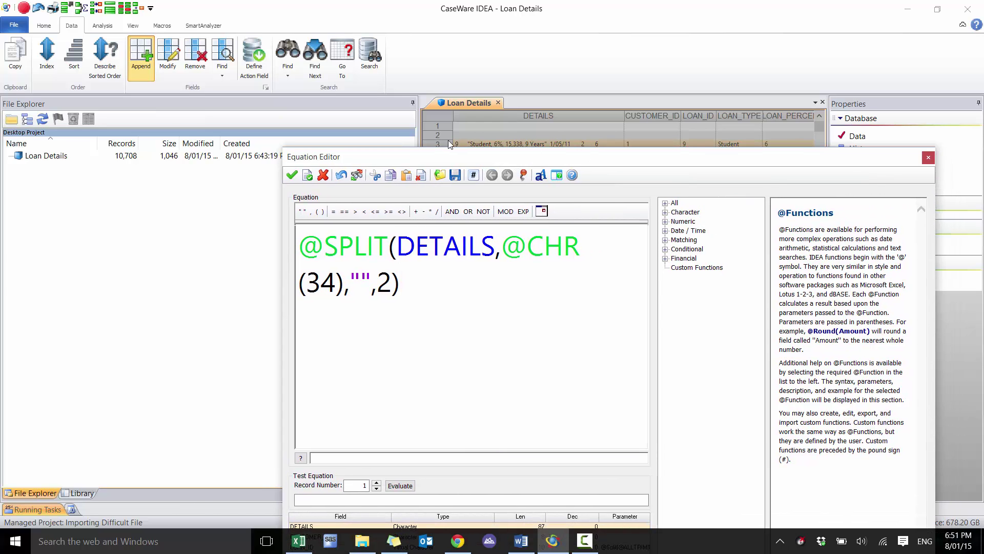
left_click(377, 482)
left_click(377, 483)
left_click(377, 483)
left_click(309, 253)
type("@")
type("ALLTRIM(")
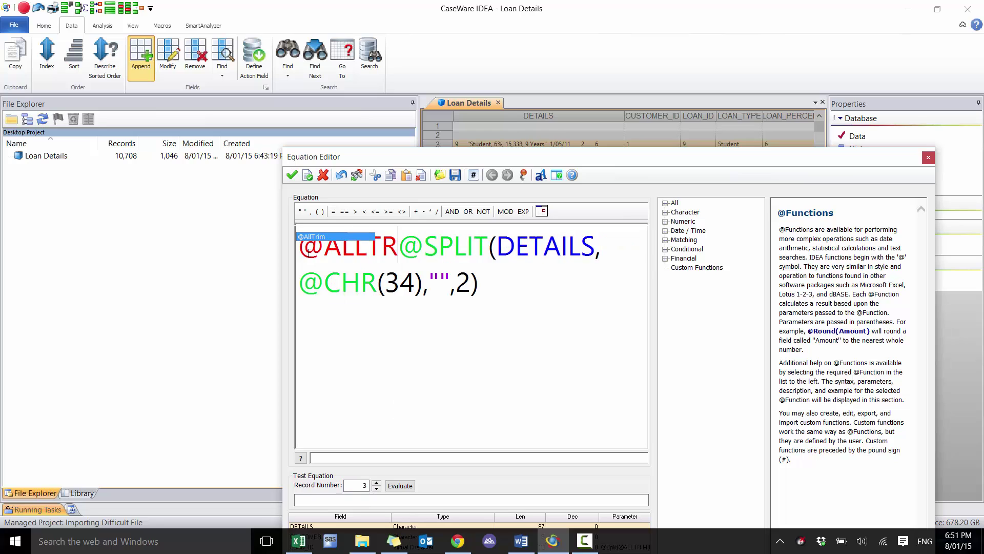
key("End")
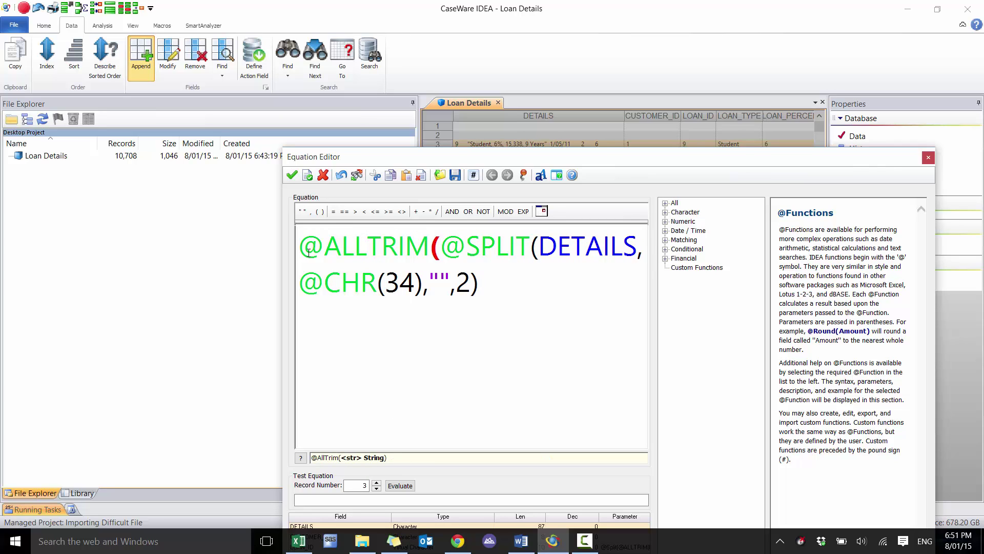
type(")")
left_click(399, 486)
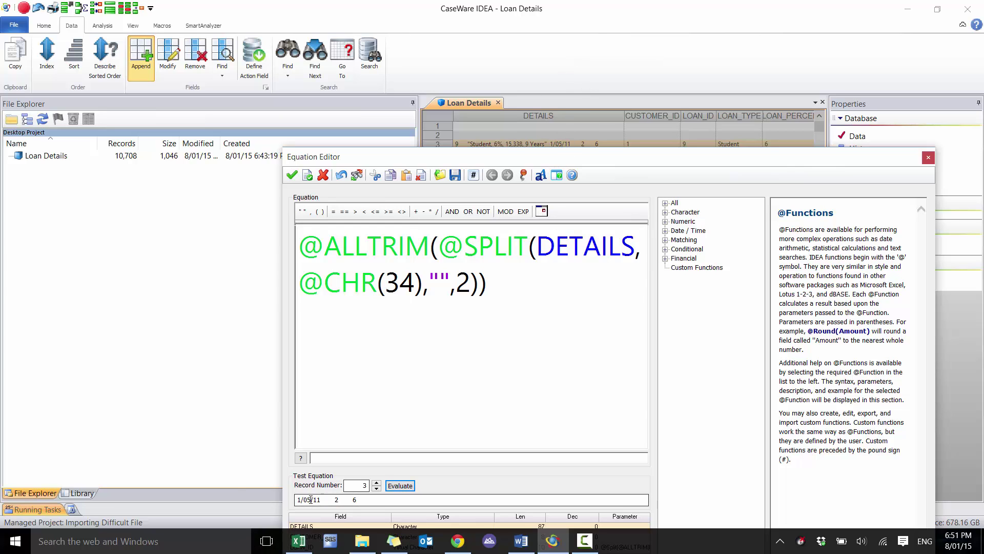
left_click(303, 245)
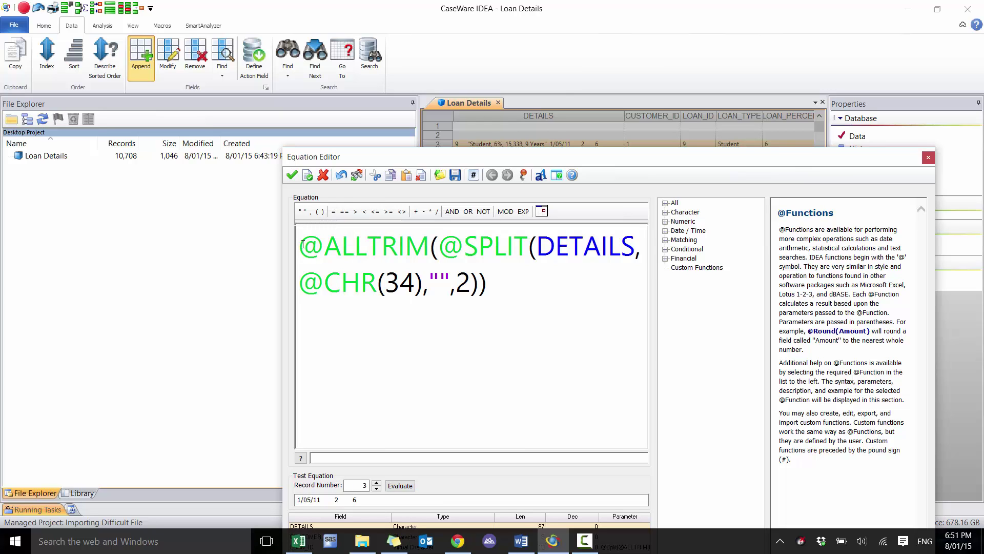
type("@sp")
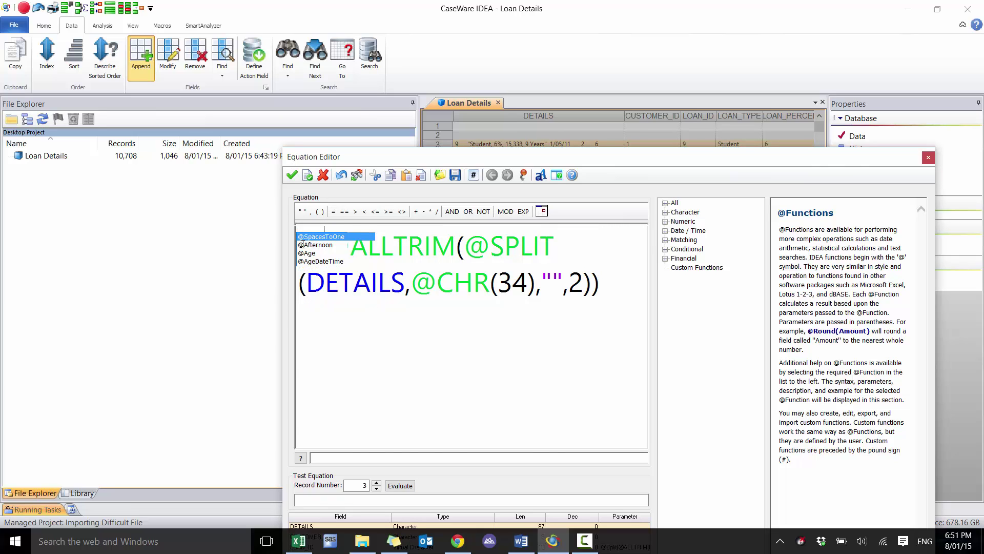
key("Return")
type("(")
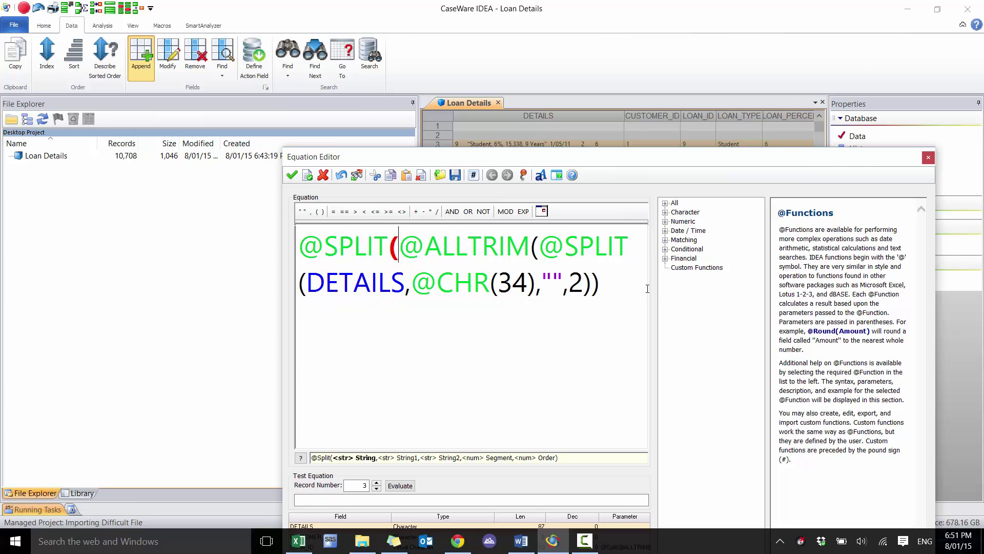
left_click(641, 289)
type(",\"\", ")
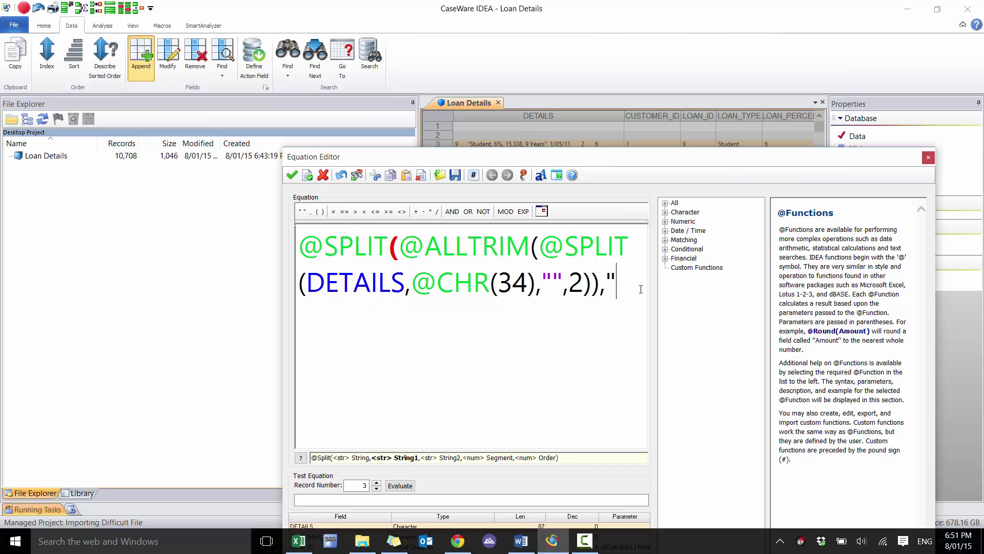
type("\" \"")
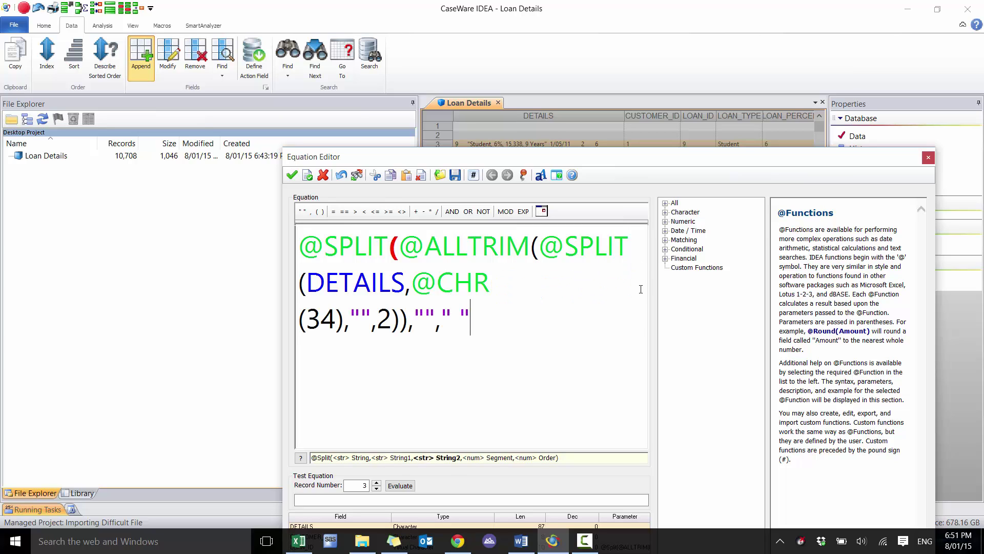
type(",1)")
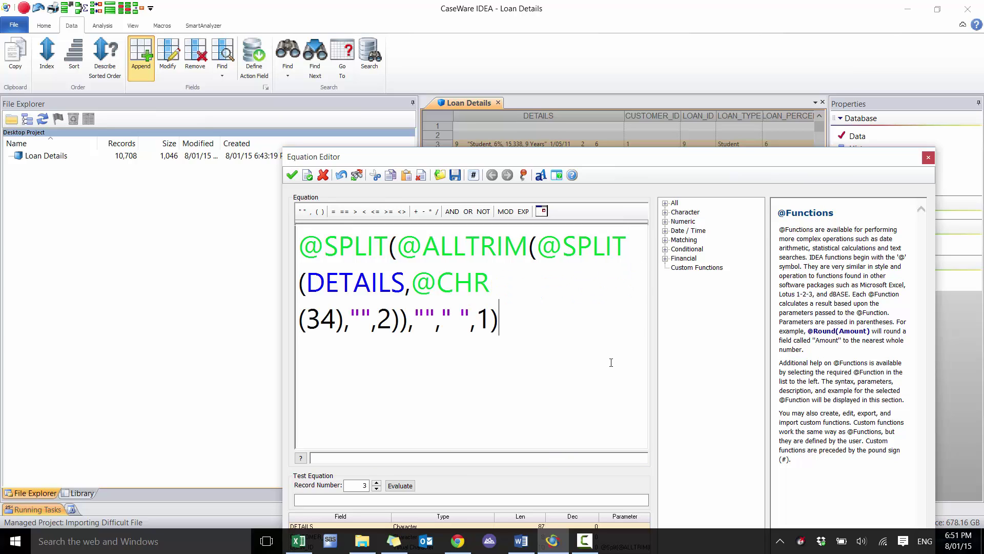
left_click(411, 491)
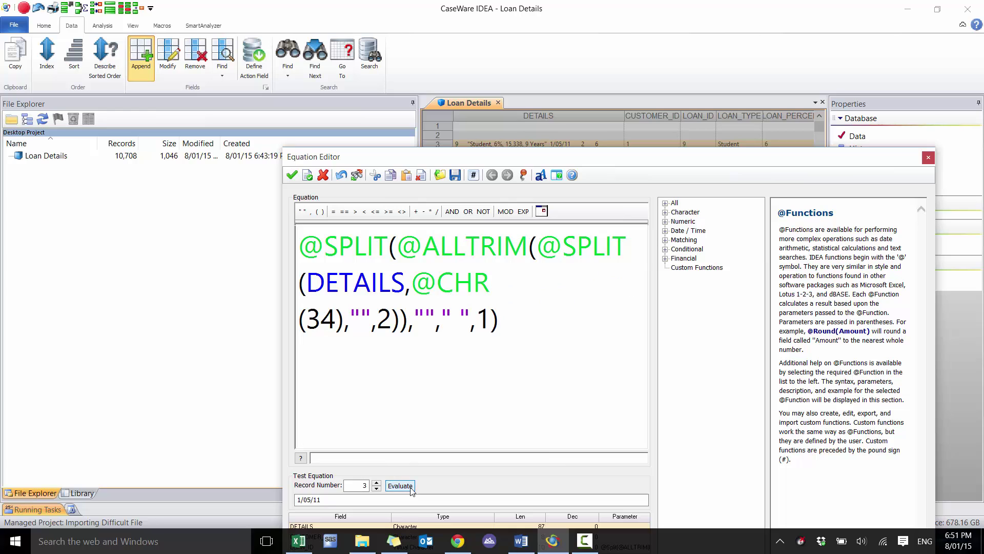
left_click(307, 245)
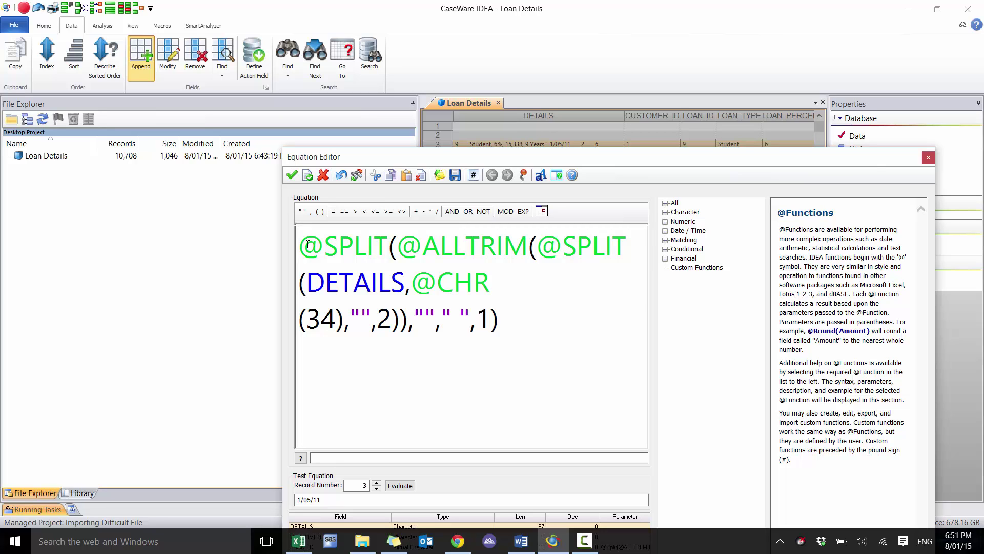
type("@CTOD(")
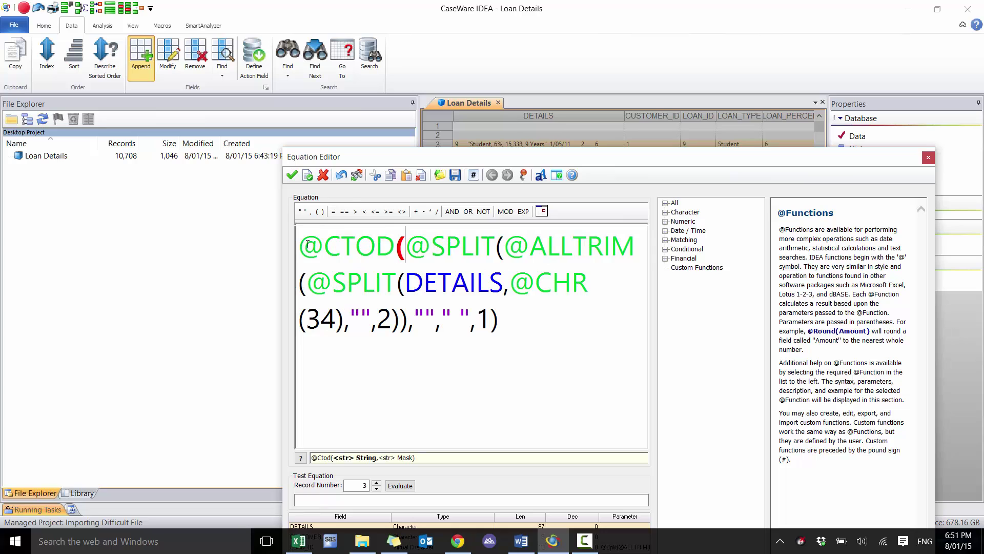
left_click(539, 340)
type(",\"MM/DD/YY\")")
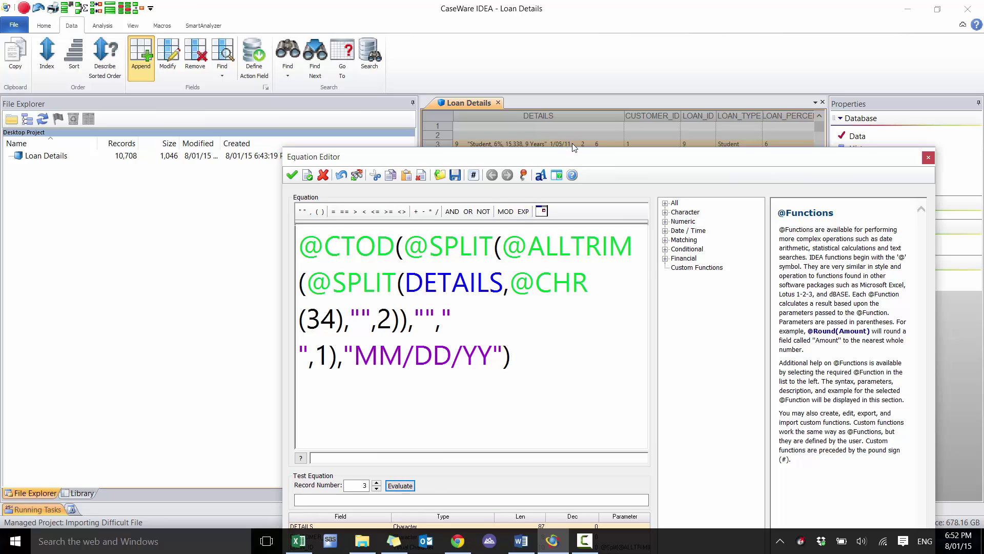
left_click_drag(574, 161, 579, 209)
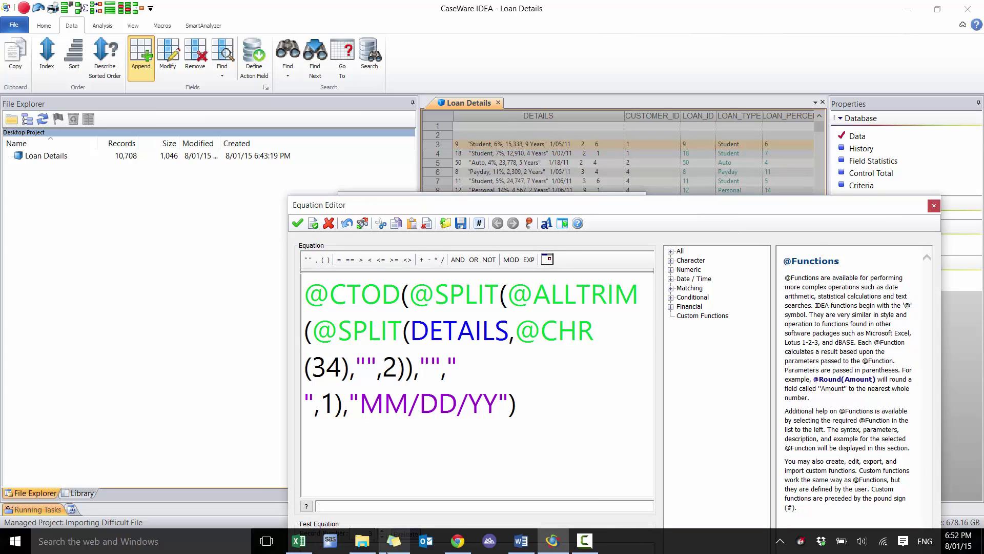
left_click(383, 403)
key("BackSpace")
left_click_drag(609, 207, 609, 167)
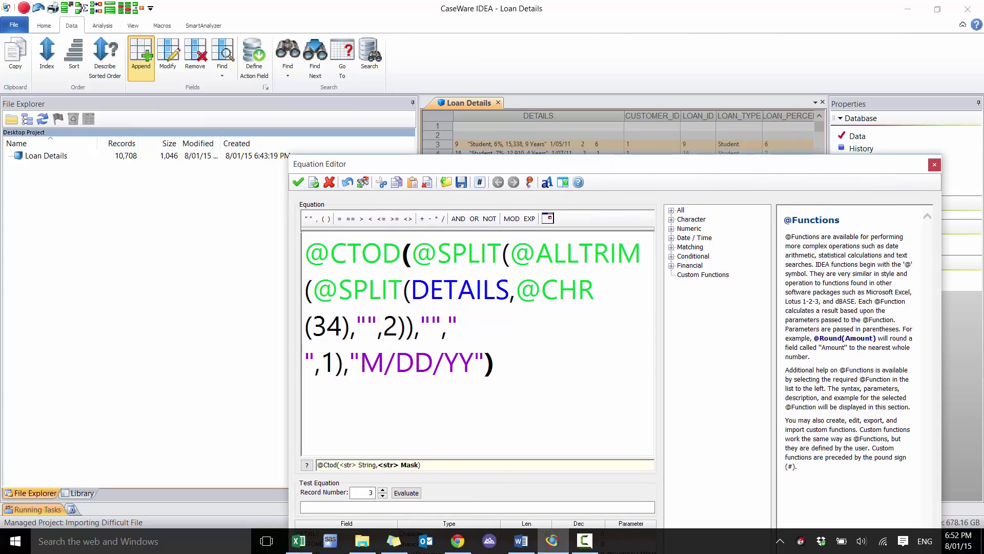
left_click(406, 493)
left_click(383, 490)
left_click(383, 490)
left_click(383, 491)
left_click(383, 490)
left_click_drag(383, 491, 383, 490)
type("115")
type("M")
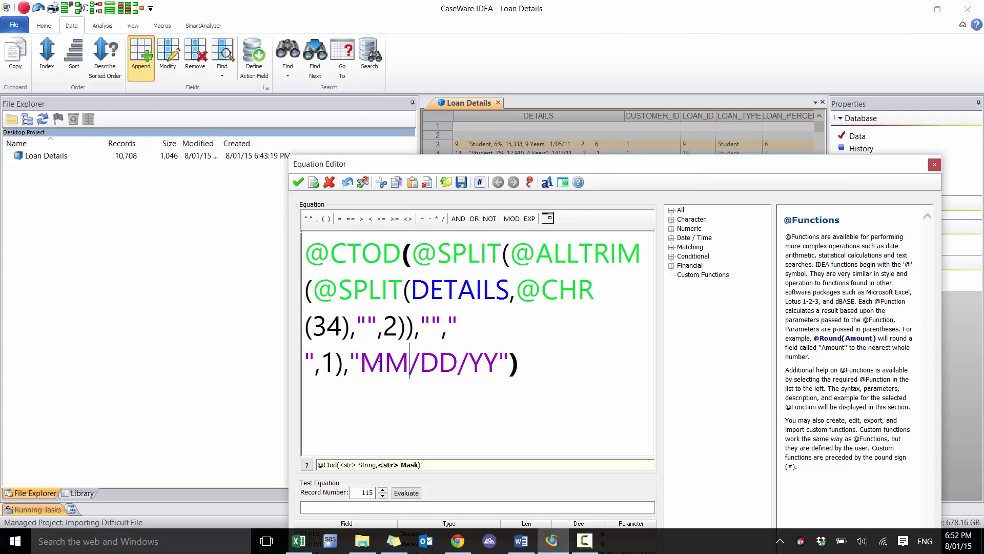
left_click(405, 493)
left_click(405, 494)
left_click(413, 256)
key("Return")
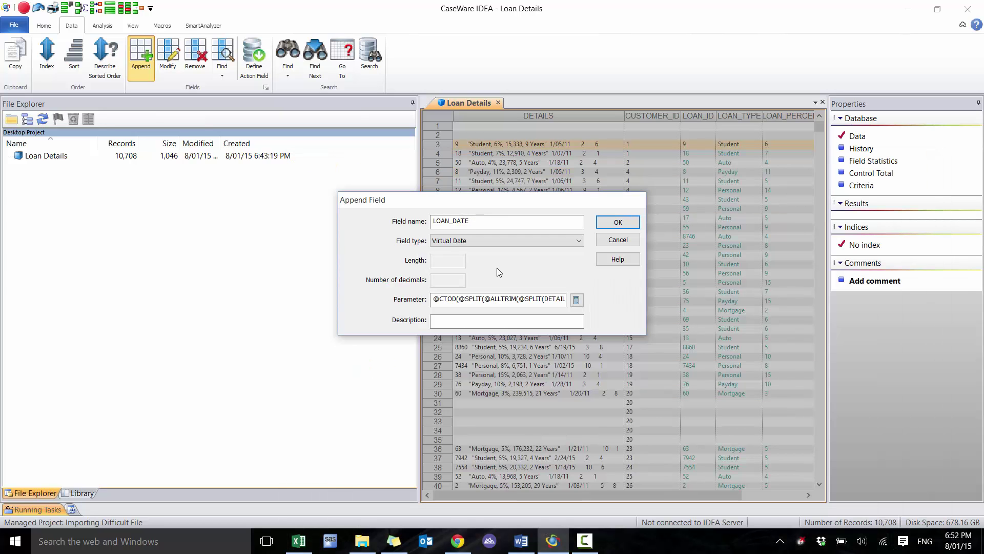
left_click(578, 299)
scroll(399, 244, "up", 5, "ctrl")
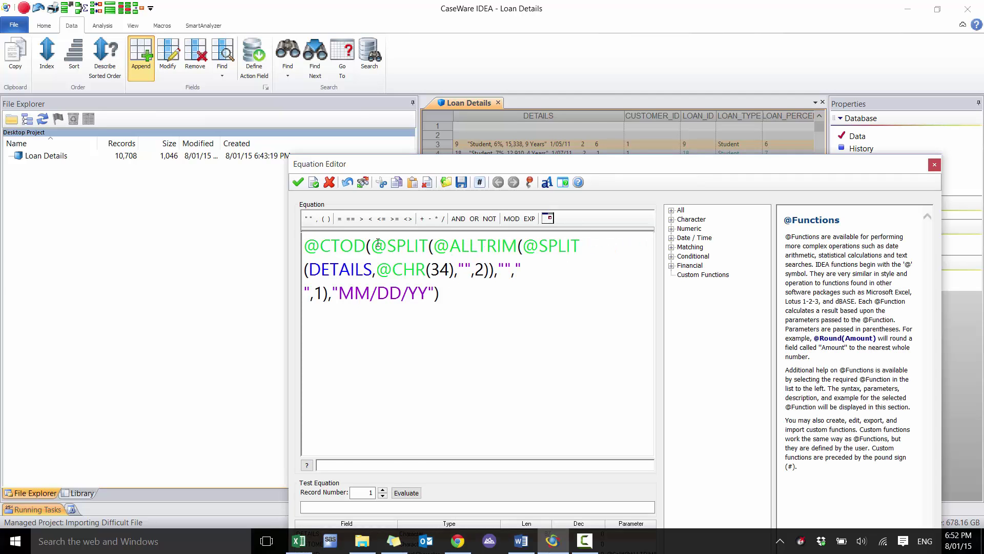
left_click(377, 243)
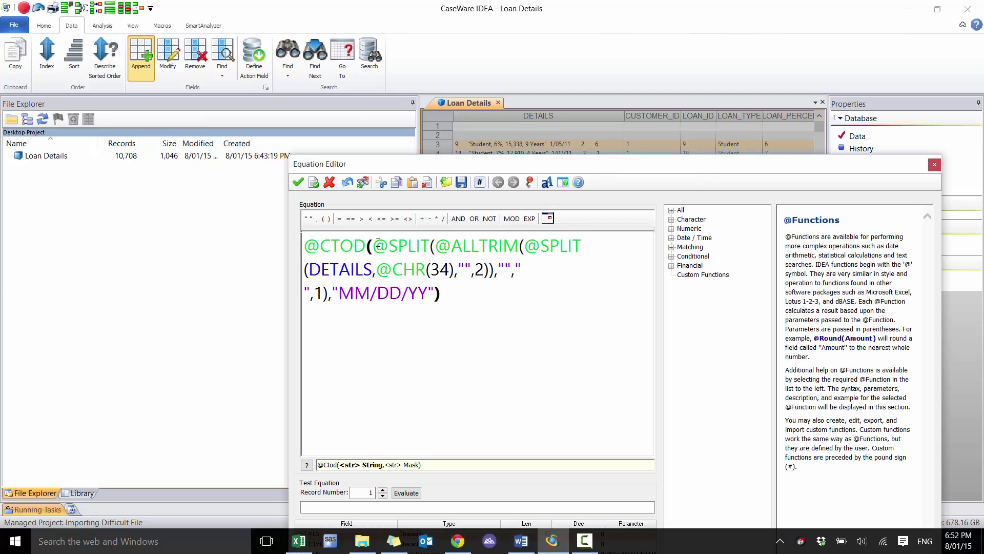
type("@")
key("Return")
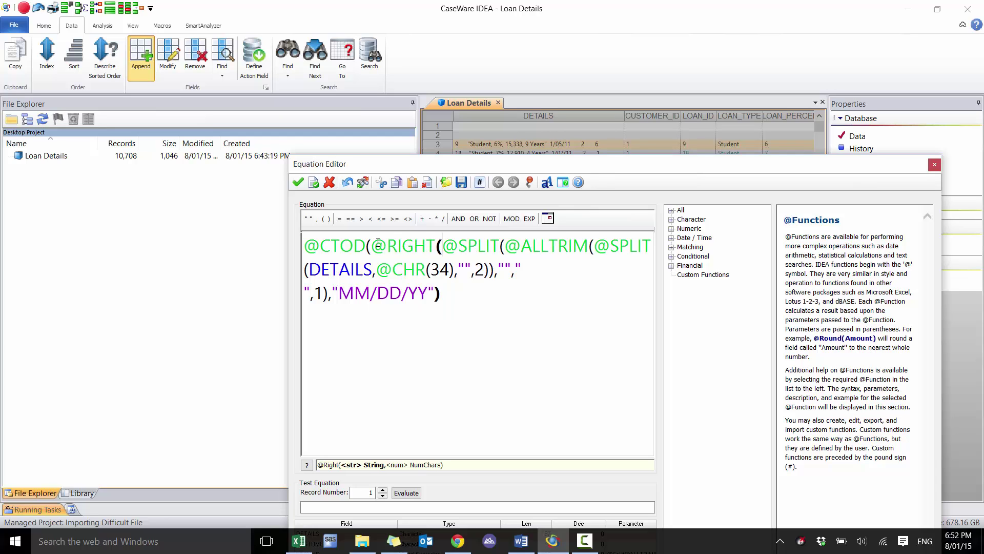
type("\"0")
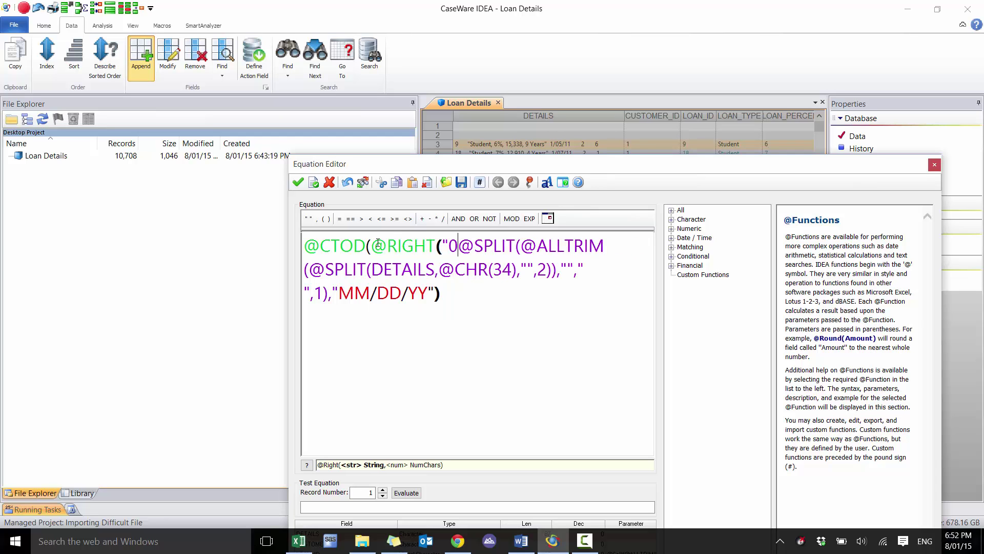
type("\"+")
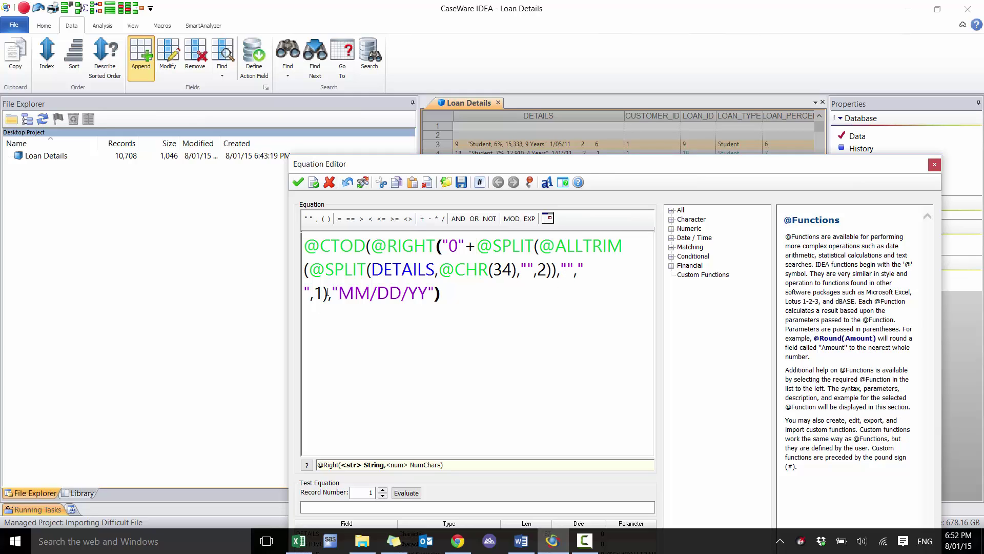
type(",8")
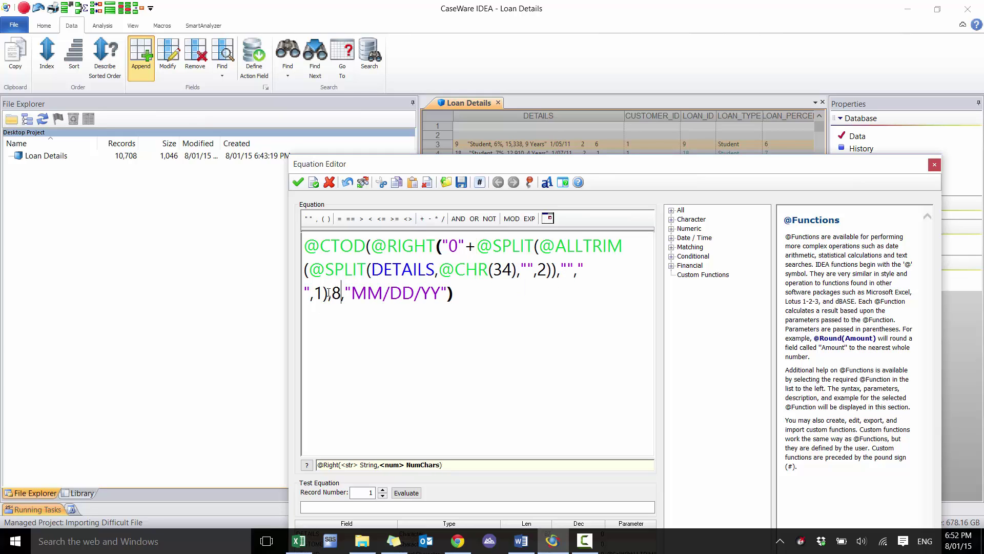
type(")")
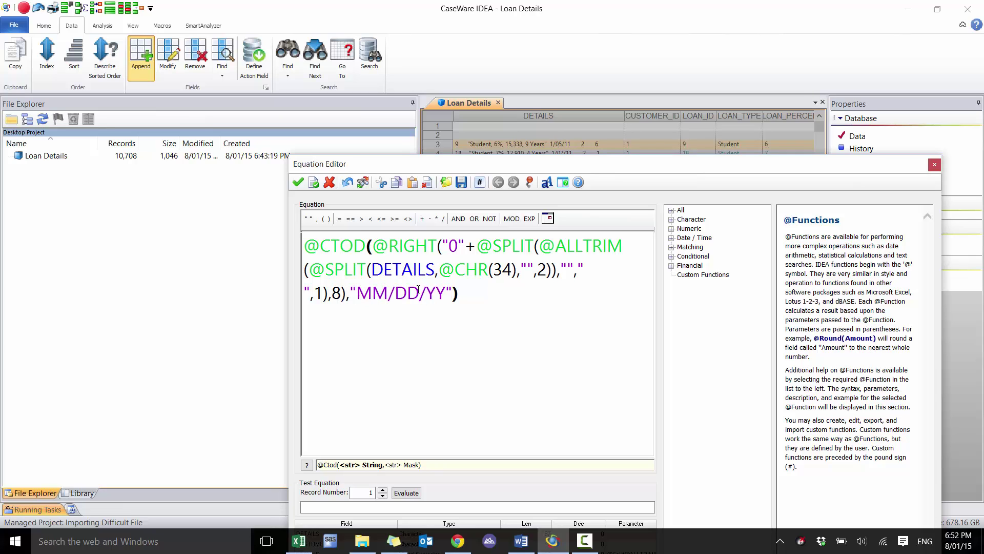
Evaluate the zero-padded LOAN_DATE equation on sample records, accept it and append the field
left_click_drag(444, 296, 375, 294)
left_click(354, 295)
key("Left")
key("Left")
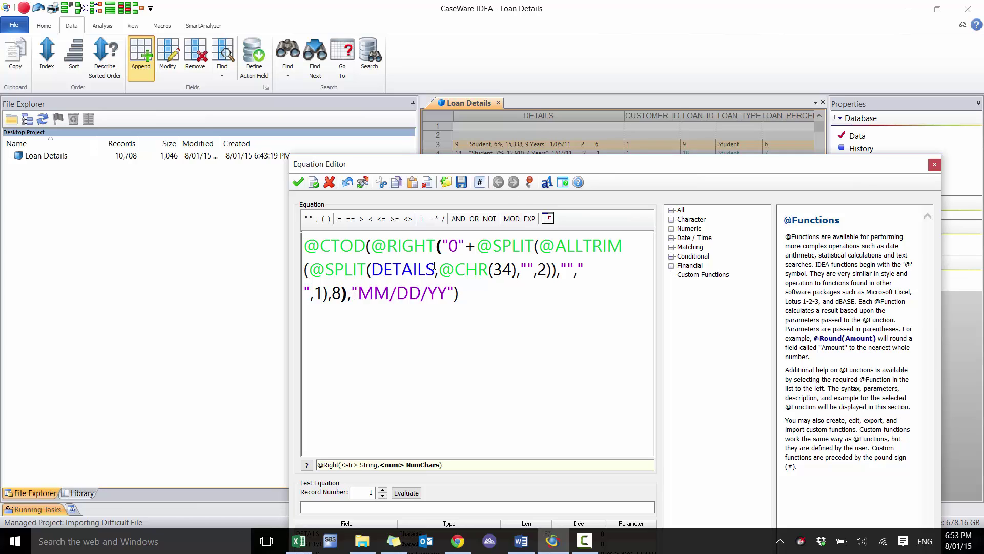
left_click(382, 490)
left_click(382, 490)
left_click(407, 493)
type("6")
left_click(383, 490)
left_click(298, 186)
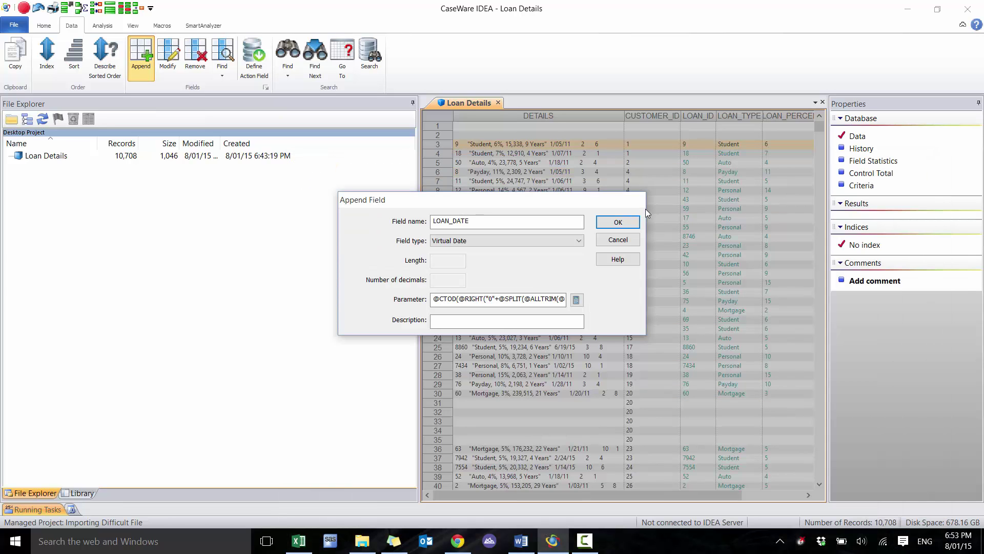
left_click(618, 222)
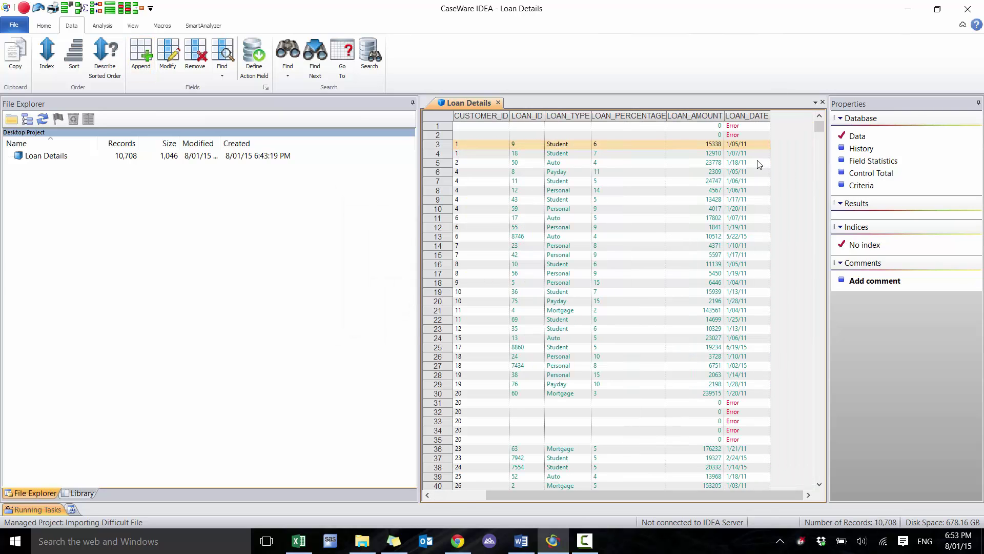
left_click(146, 62)
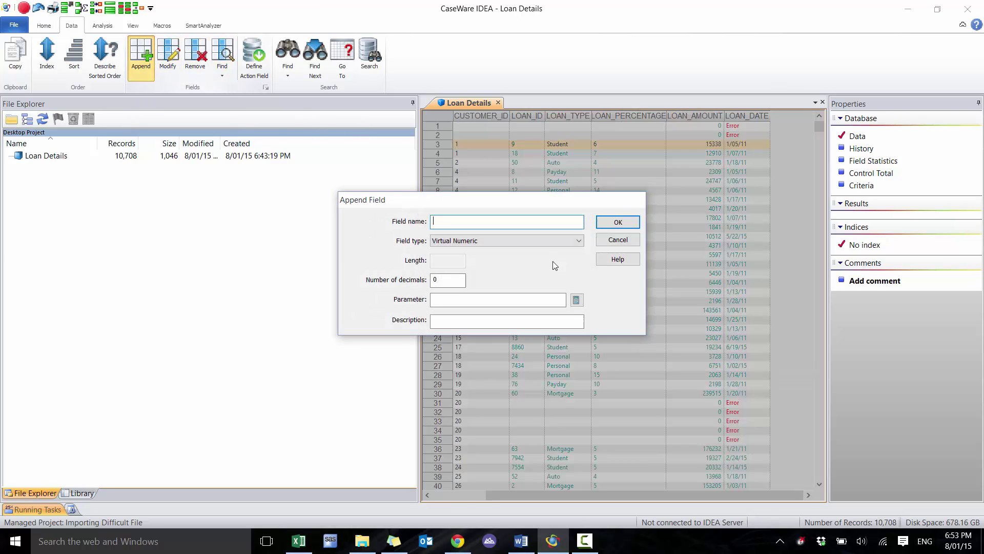
type("USER")
key("alt+Tab")
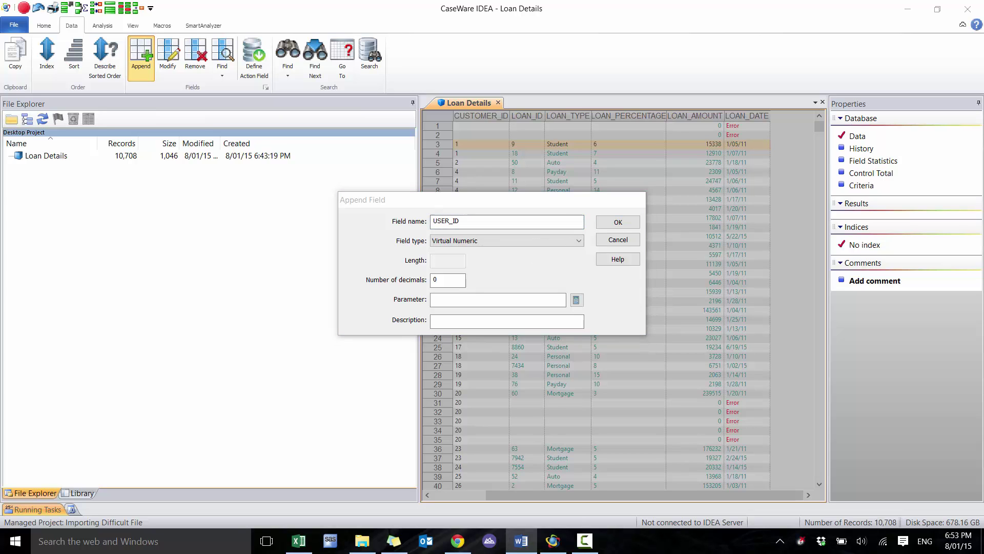
left_click(505, 241)
left_click(495, 260)
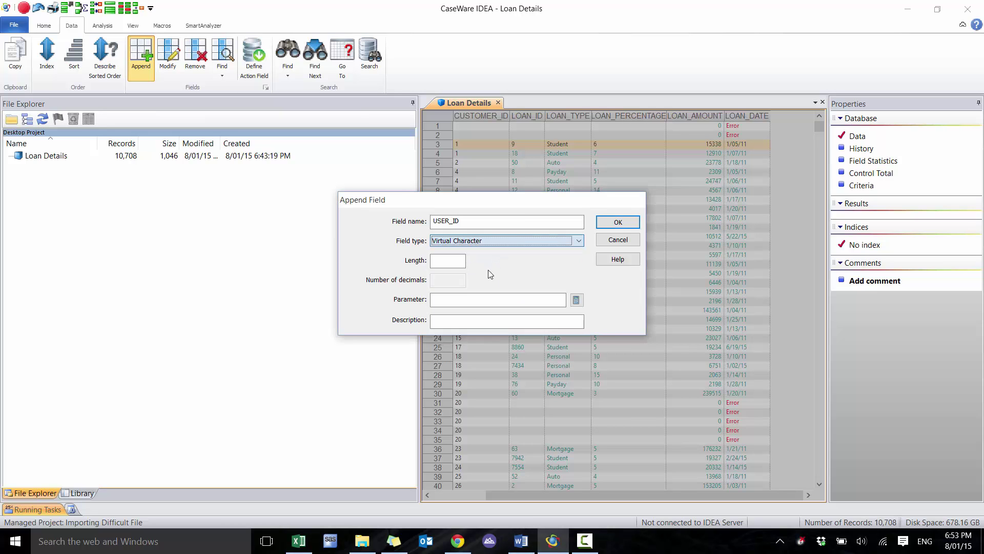
left_click(575, 299)
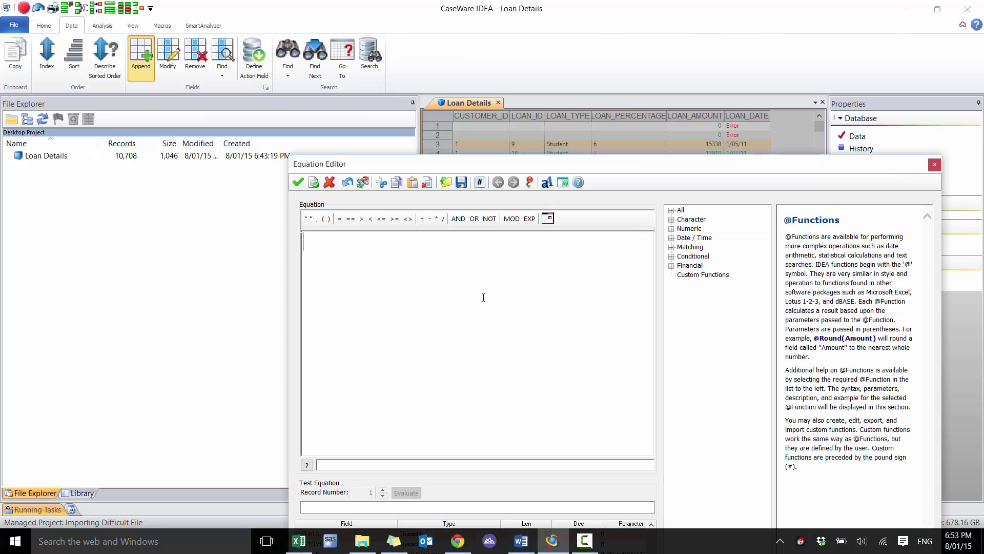
left_click(934, 165)
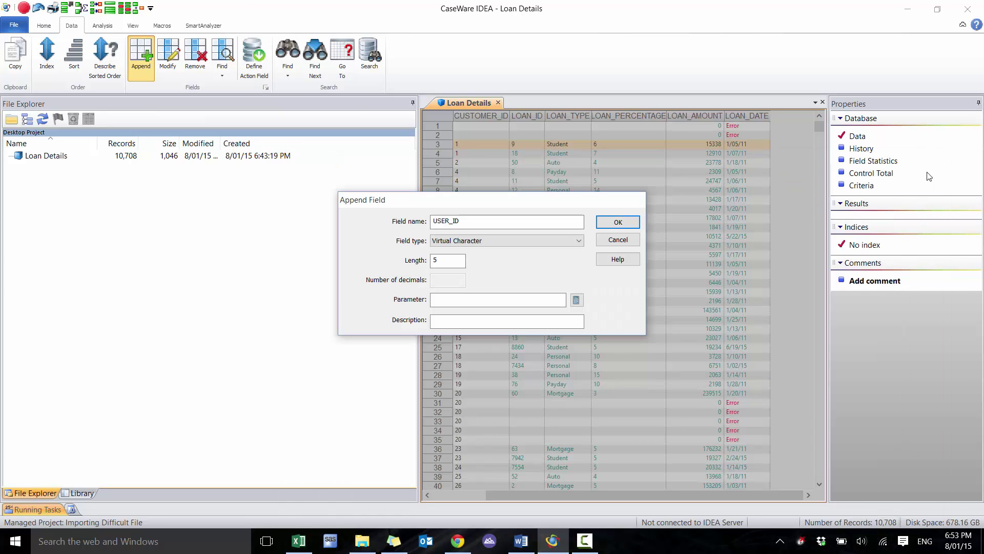
left_click(460, 496)
Start appending a field named USER_ID with type Virtual Character and length 5
left_click(148, 60)
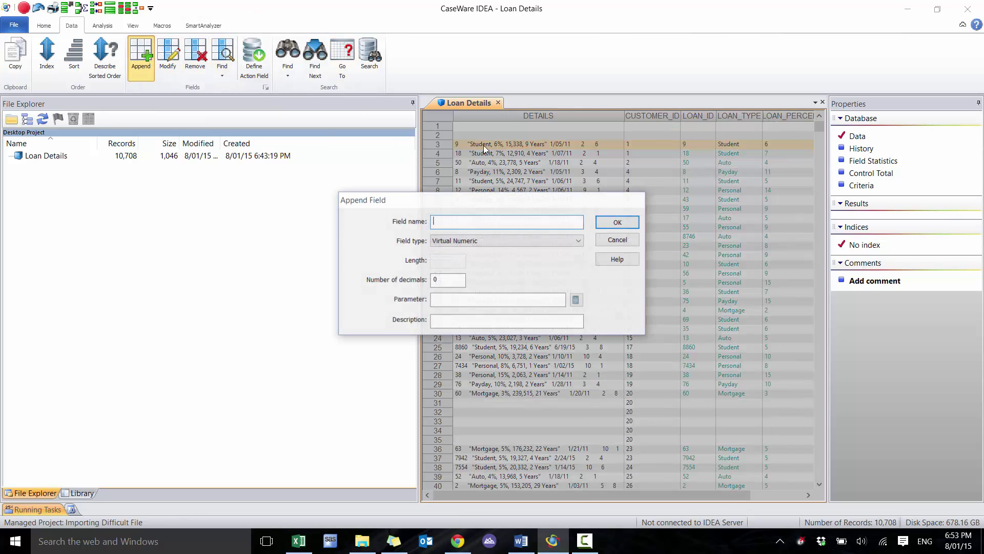
type("USER_ID")
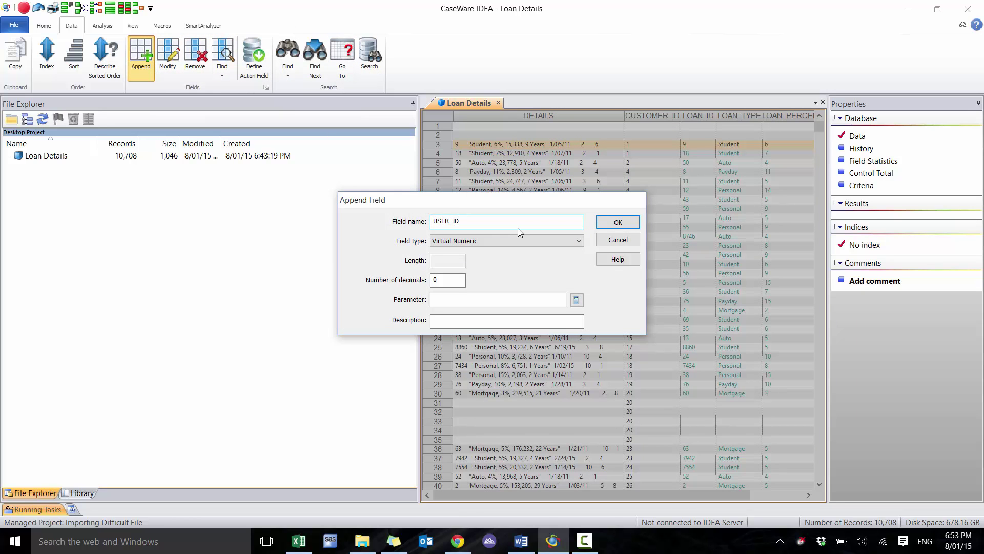
key("Tab")
key("Up")
key("Tab")
type("5")
left_click(475, 302)
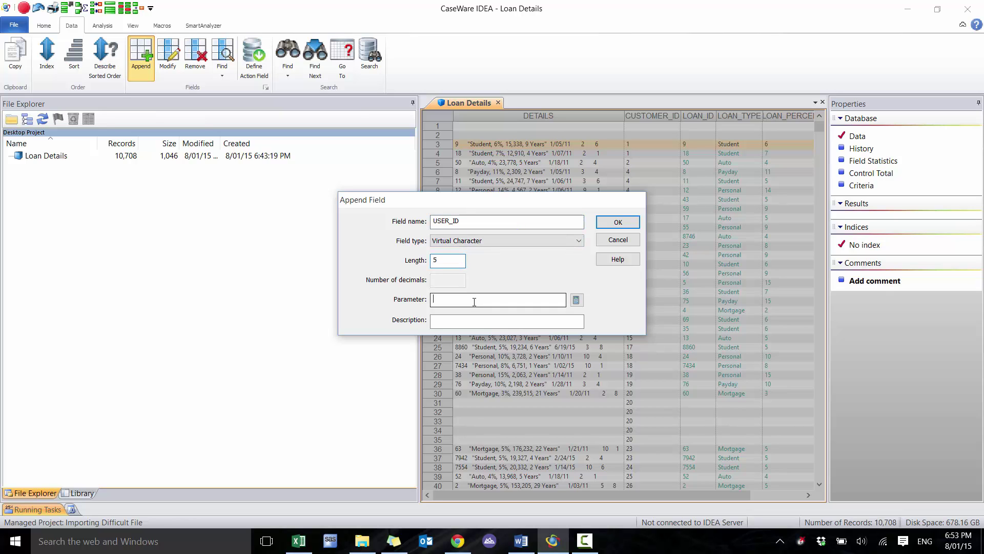
left_click(576, 300)
left_click_drag(566, 163, 627, 230)
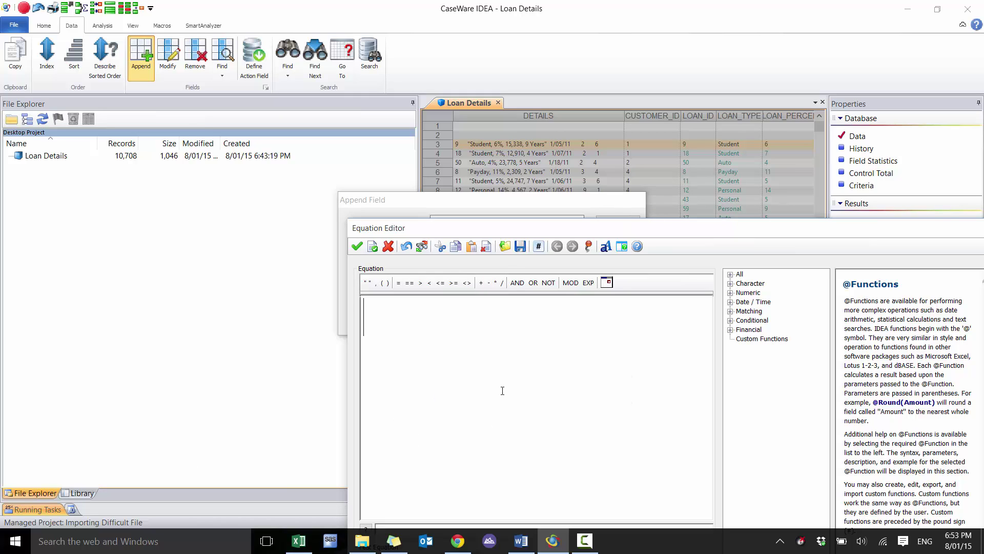
type("@SPLIT(")
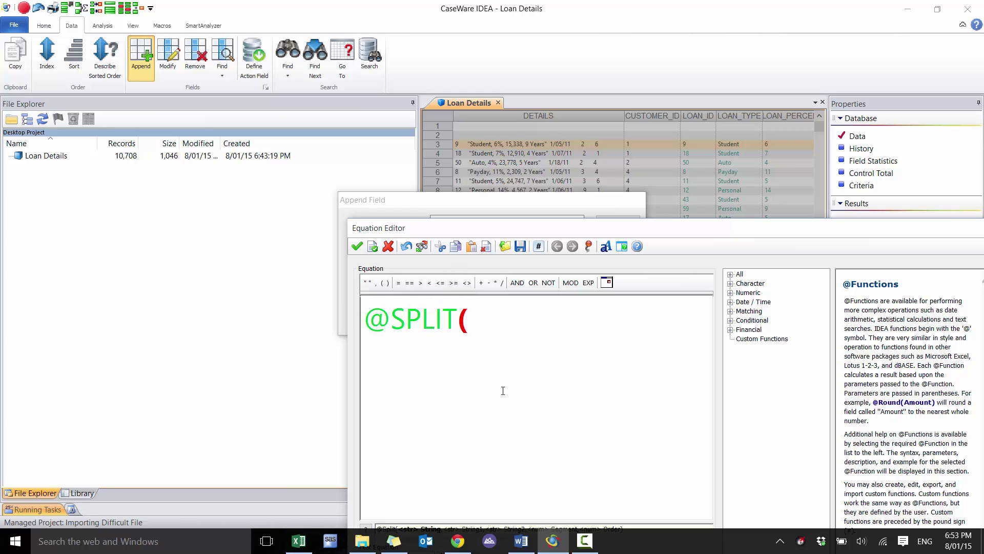
type("DETAILS,\"")
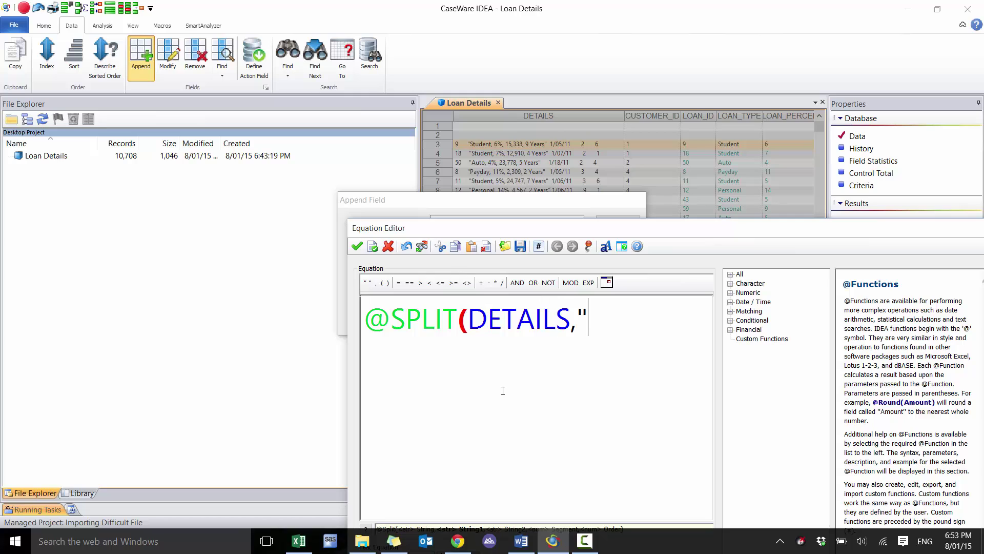
key("BackSpace")
type("CHAR(34<")
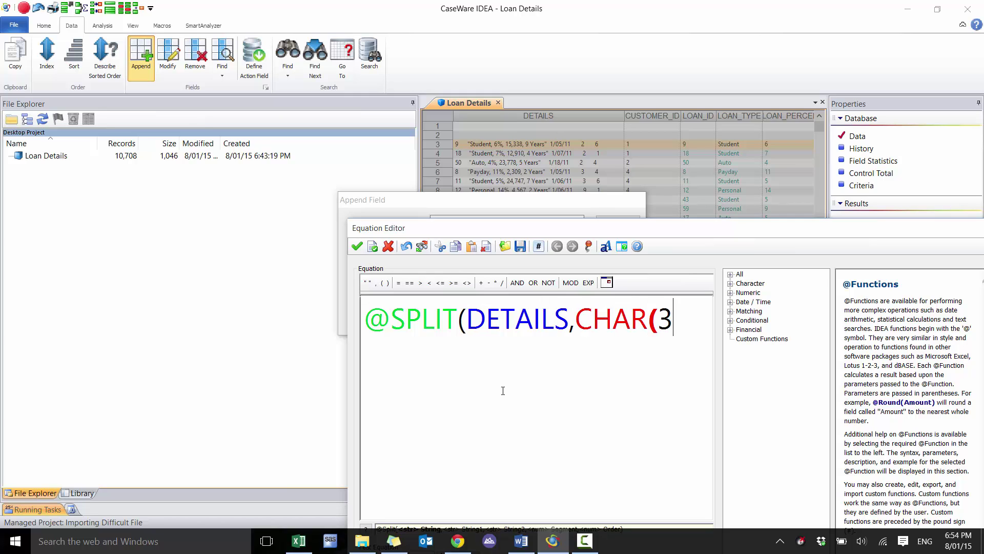
key("BackSpace")
key("BackSpace")
key("BackSpace")
key("BackSpace")
key("BackSpace")
key("BackSpace")
key("BackSpace")
key("BackSpace")
type("@CHAR")
key("BackSpace")
key("BackSpace")
type("R")
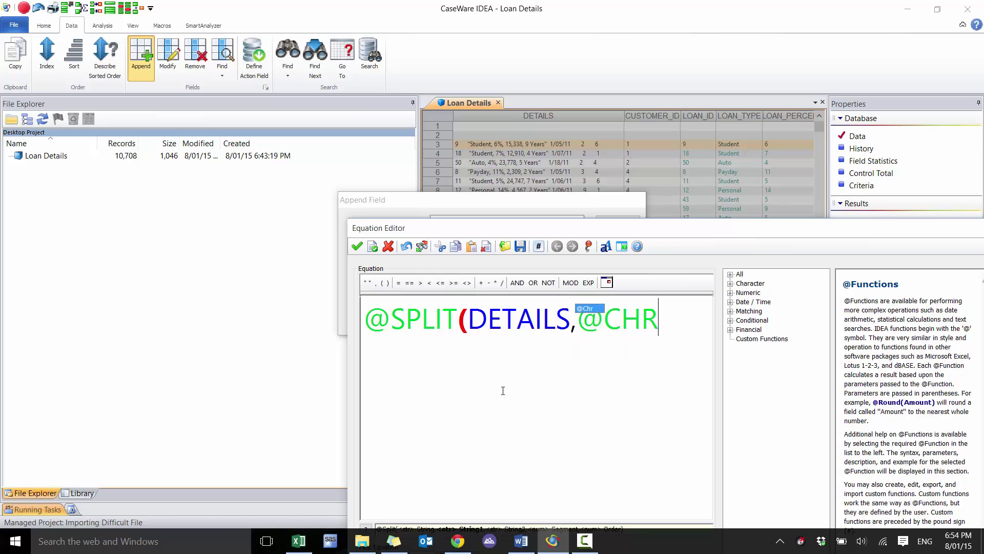
type("(34),\"")
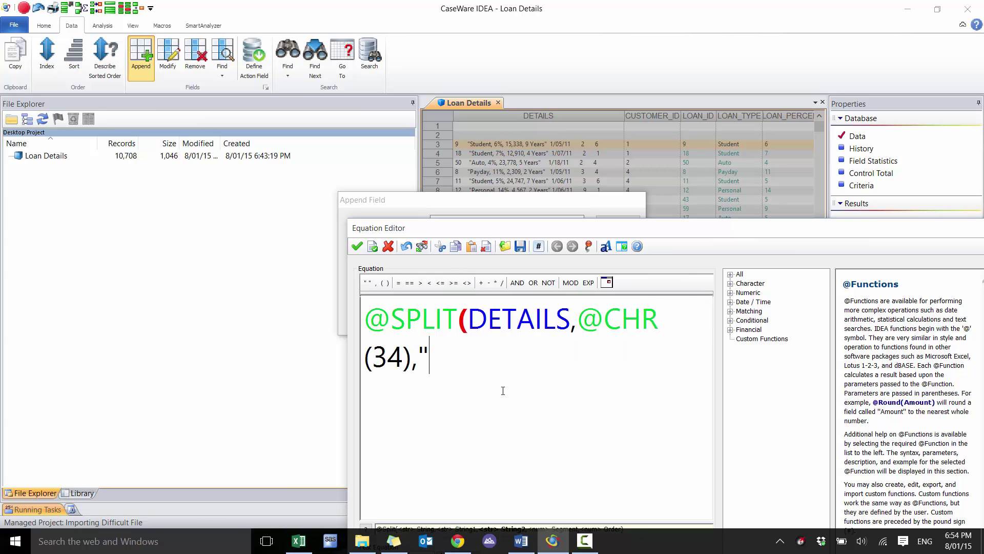
type("\",2)")
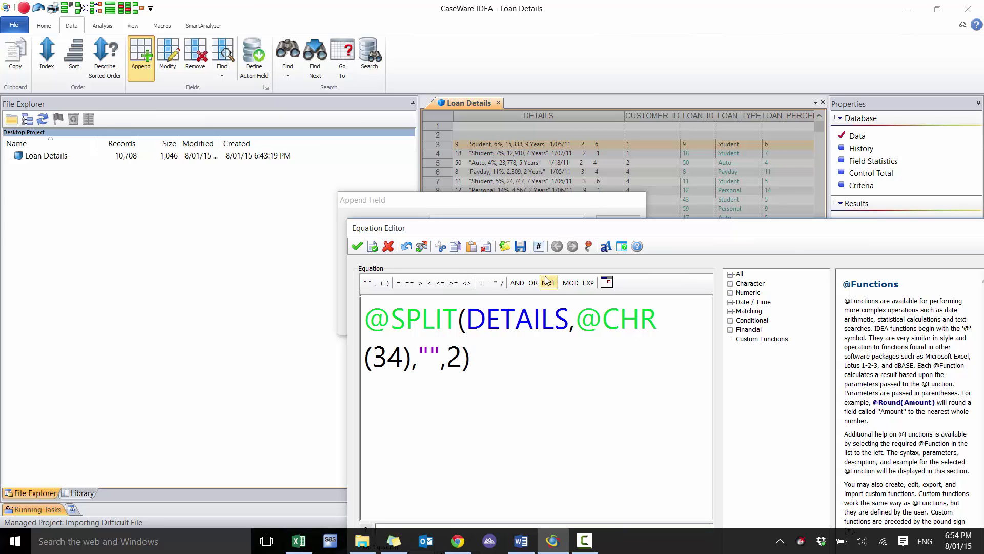
left_click(385, 451)
left_click(385, 451)
left_click(384, 450)
left_click(384, 451)
left_click(384, 451)
left_click(319, 219)
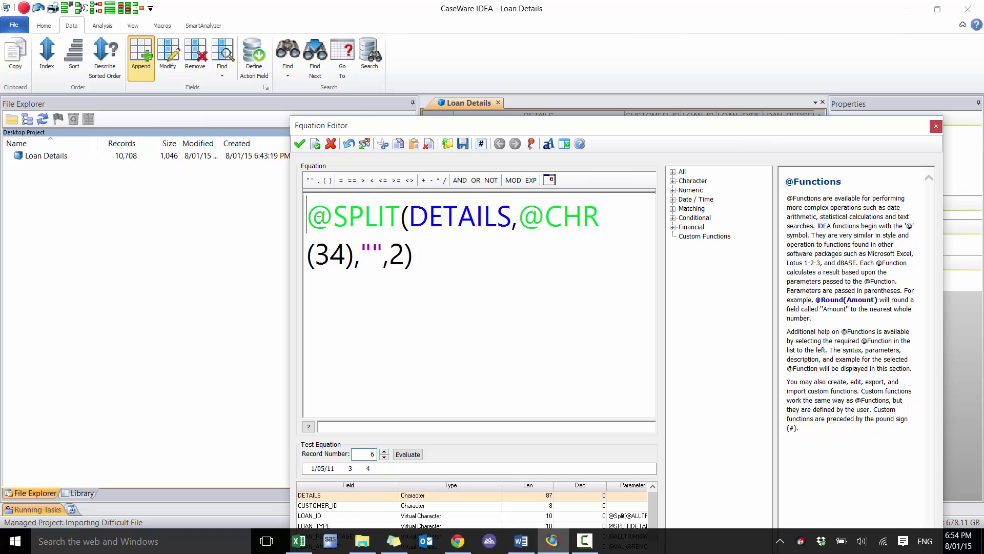
type("@ALLTRIM(")
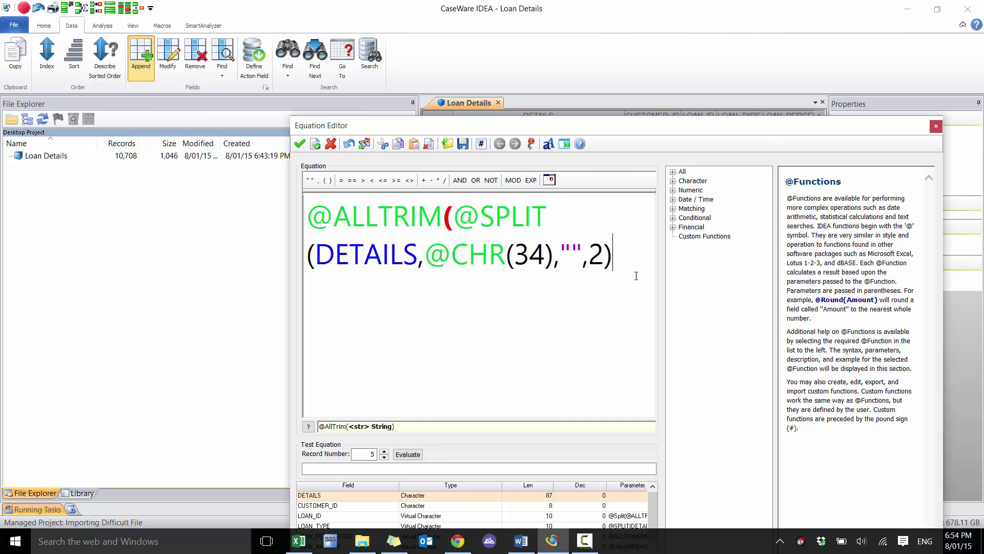
type(")")
left_click(408, 455)
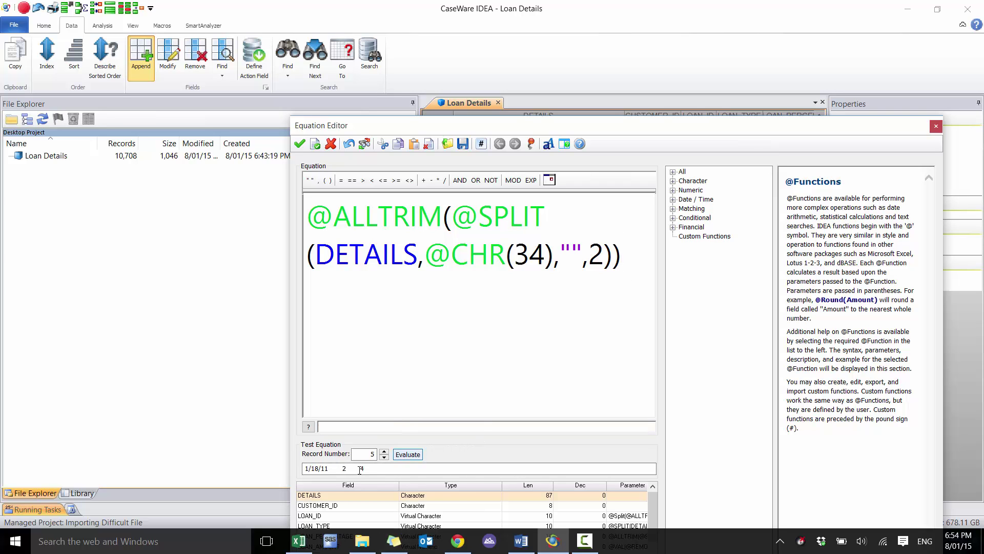
left_click_drag(639, 139, 643, 201)
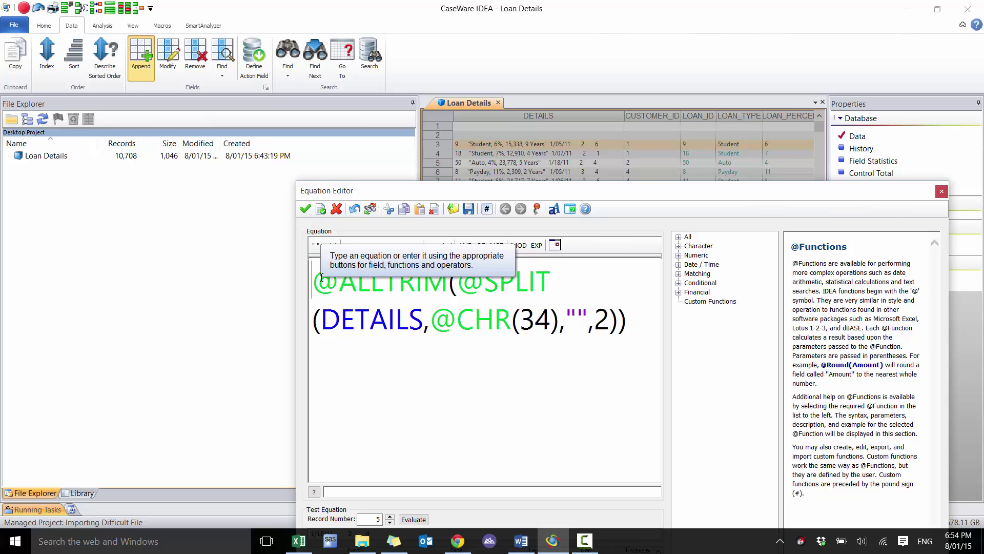
type("@SPLIT(")
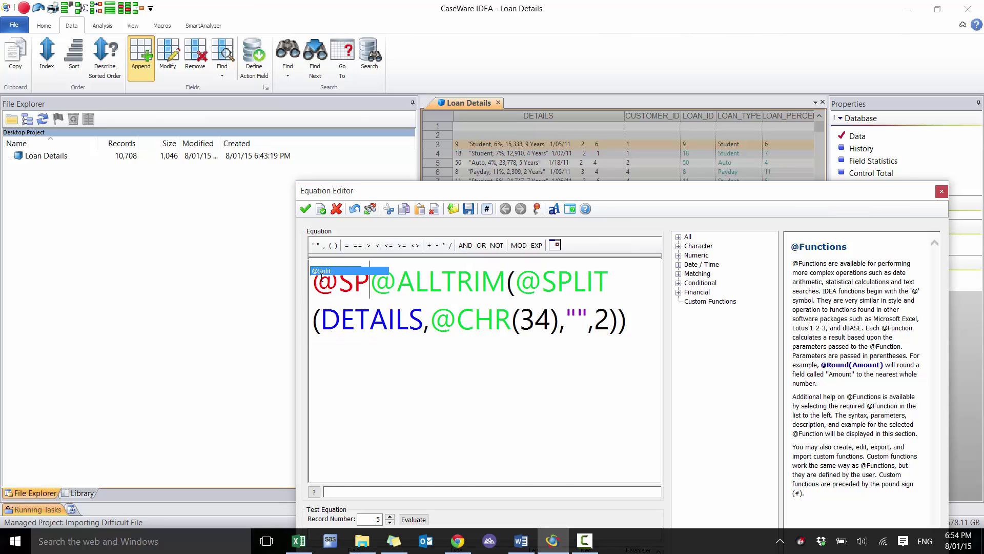
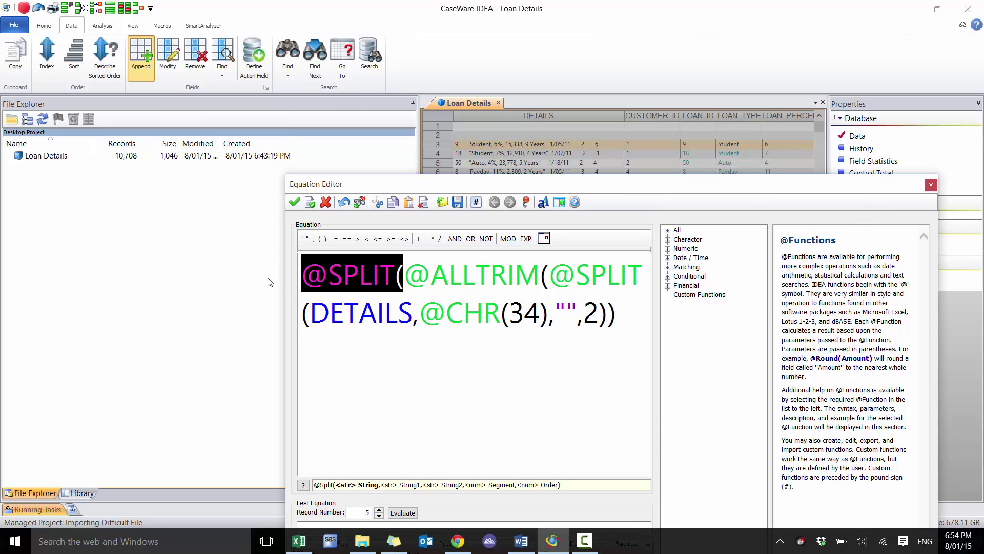
key("BackSpace")
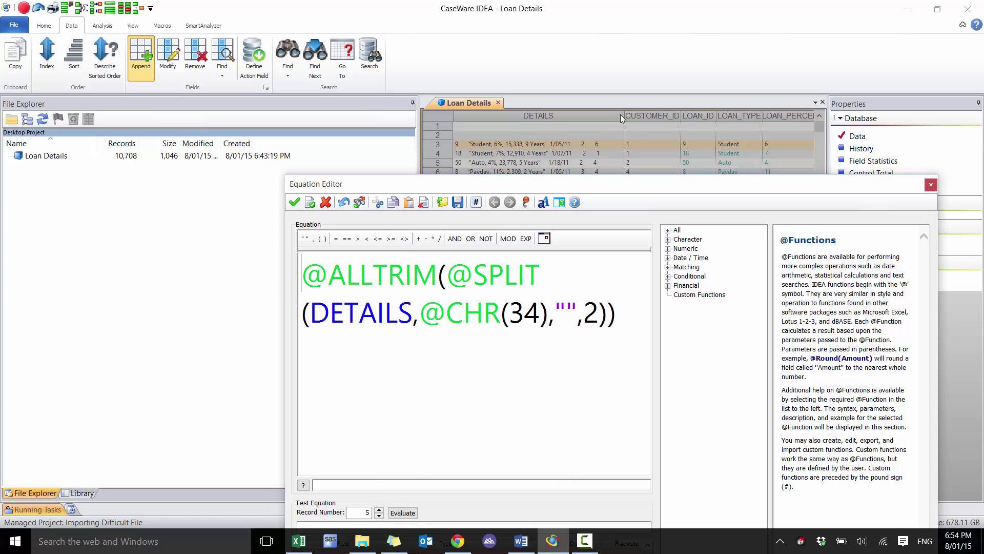
left_click_drag(597, 186, 564, 100)
left_click(368, 428)
left_click(267, 201)
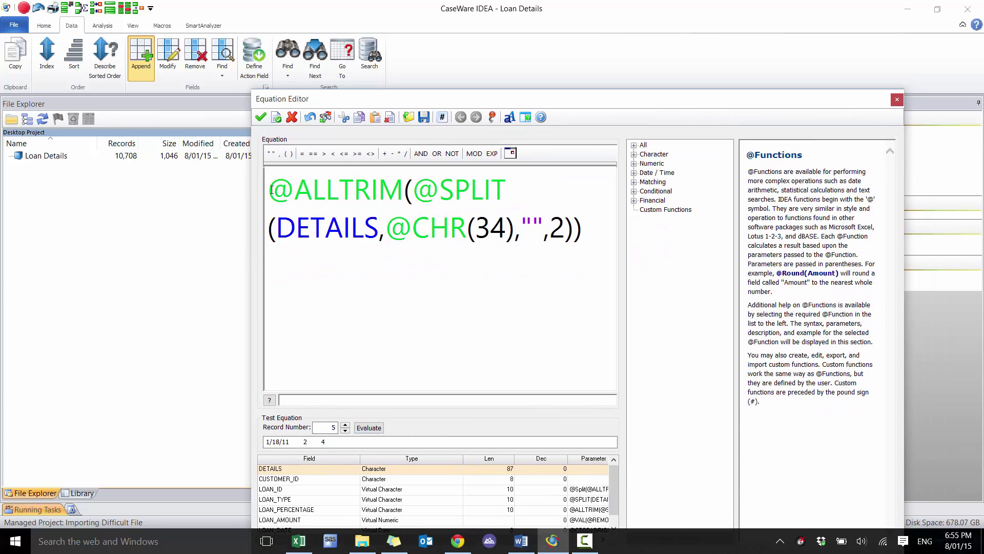
type("@MID(")
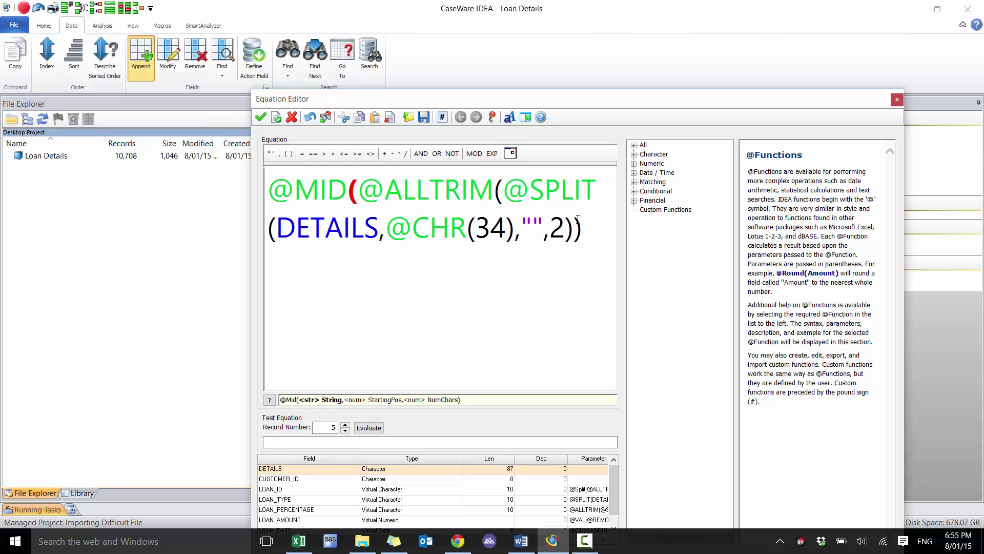
left_click(595, 231)
type(",")
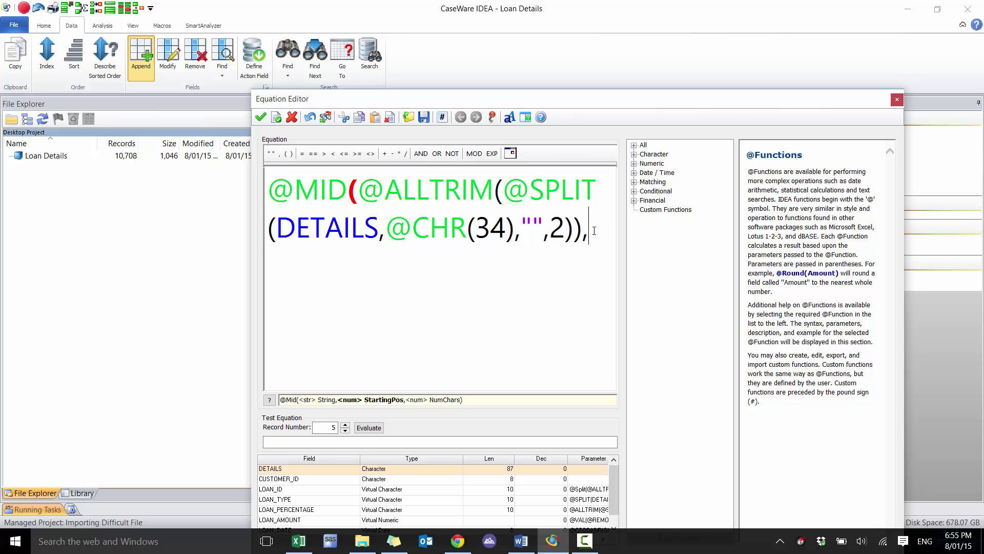
type("9,100)")
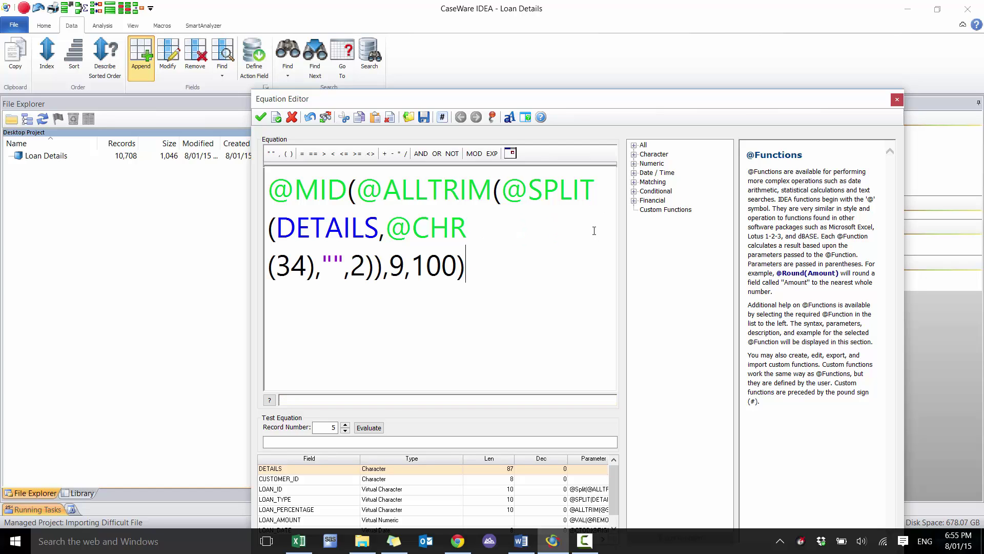
left_click(367, 427)
left_click(269, 182)
type("@")
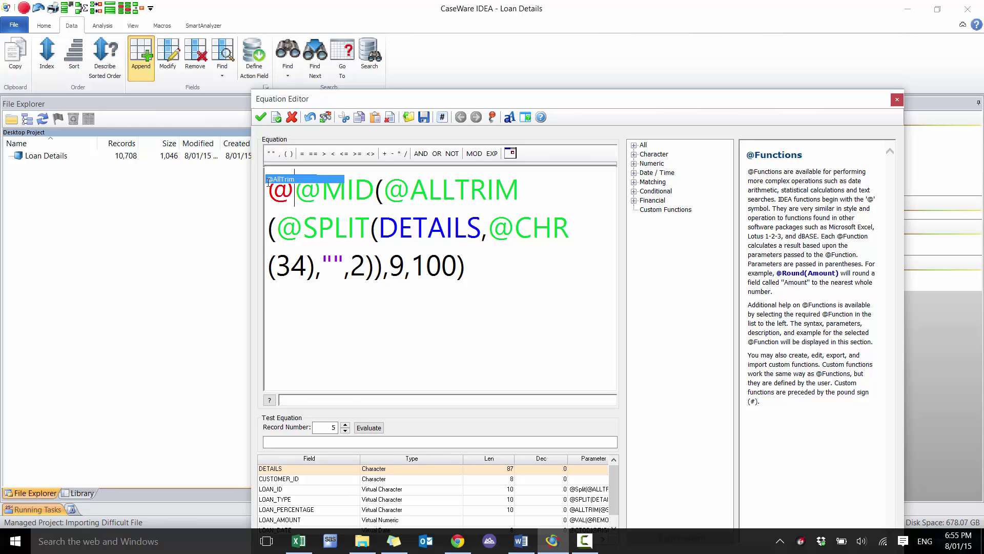
key("Return")
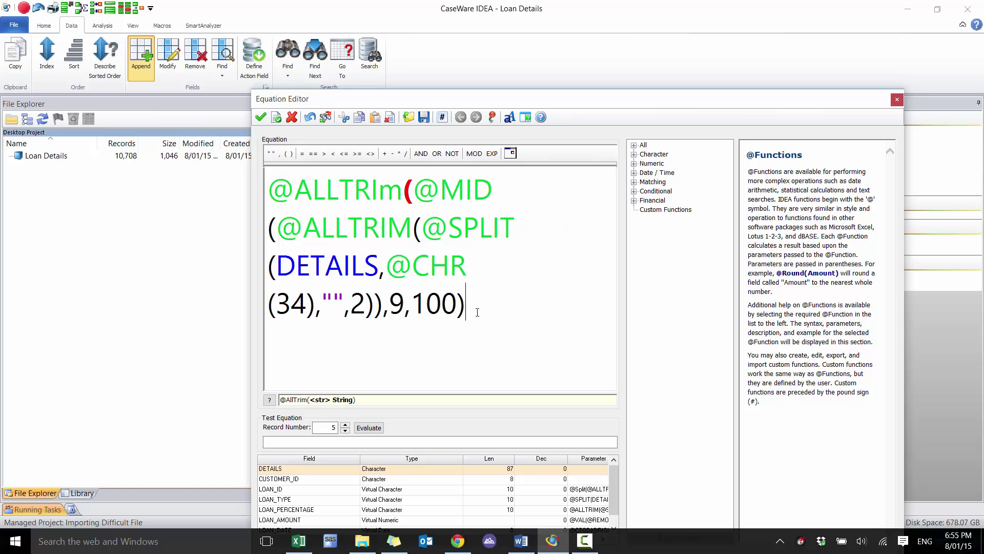
type(")")
left_click(369, 428)
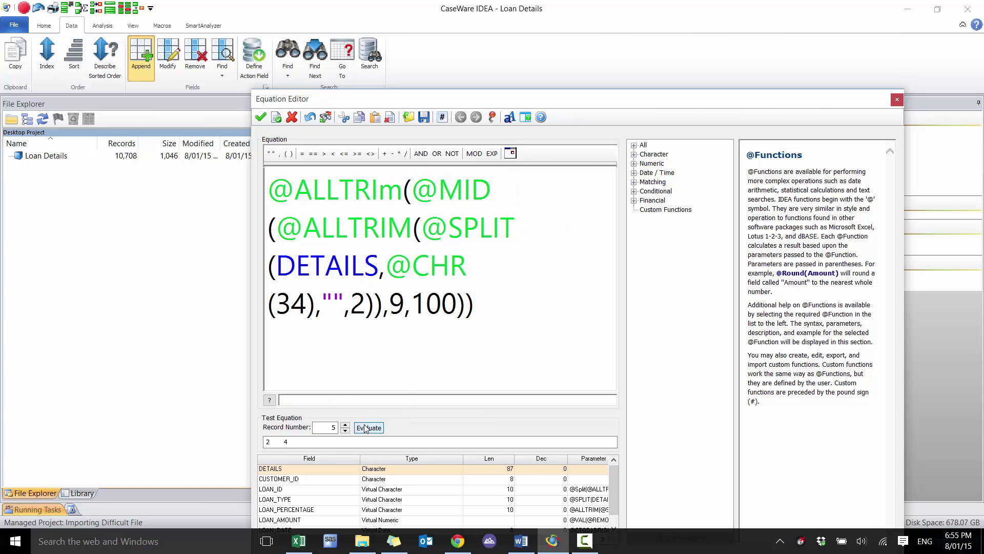
left_click(279, 187)
type("@SPLIT(")
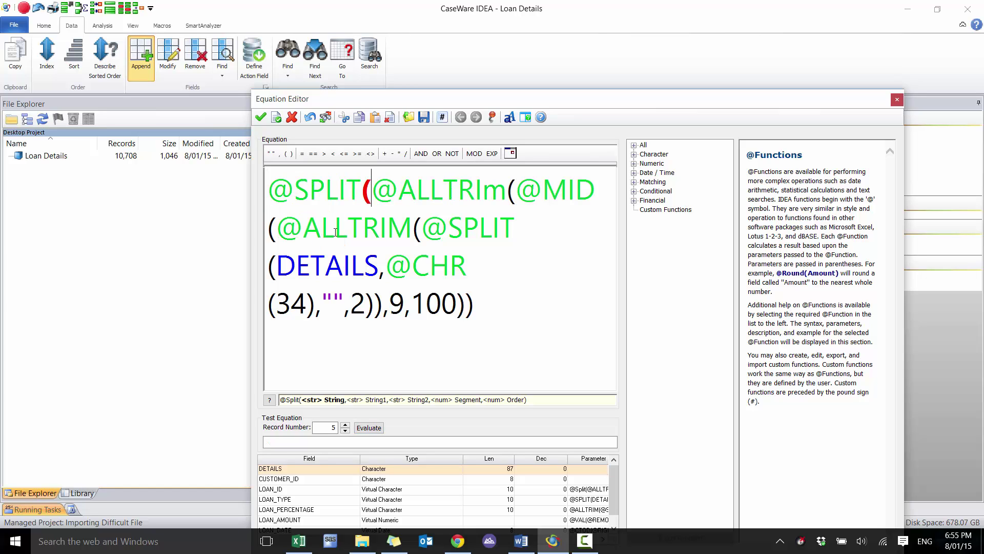
left_click(488, 311)
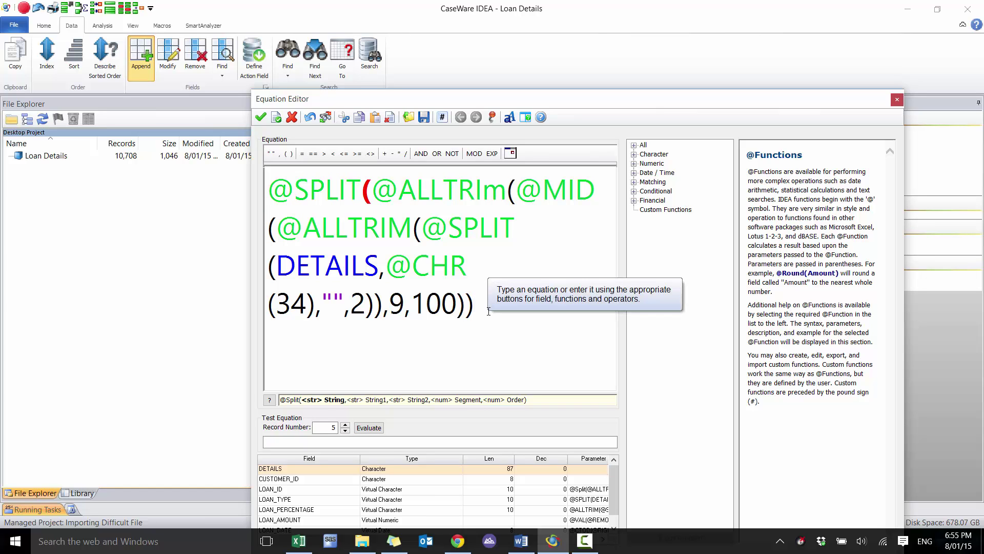
type(",")
type("\"\",")
type(" \" \",1")
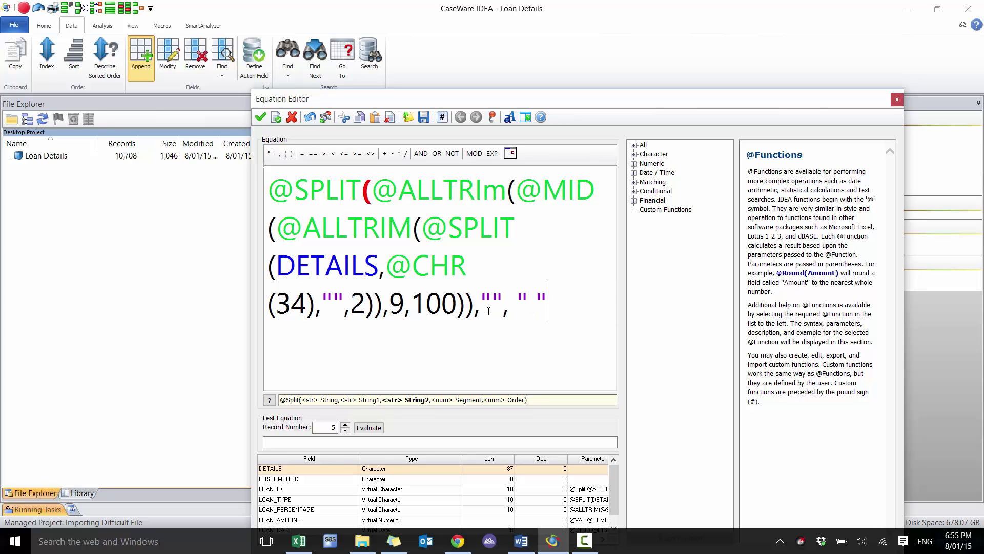
type(")")
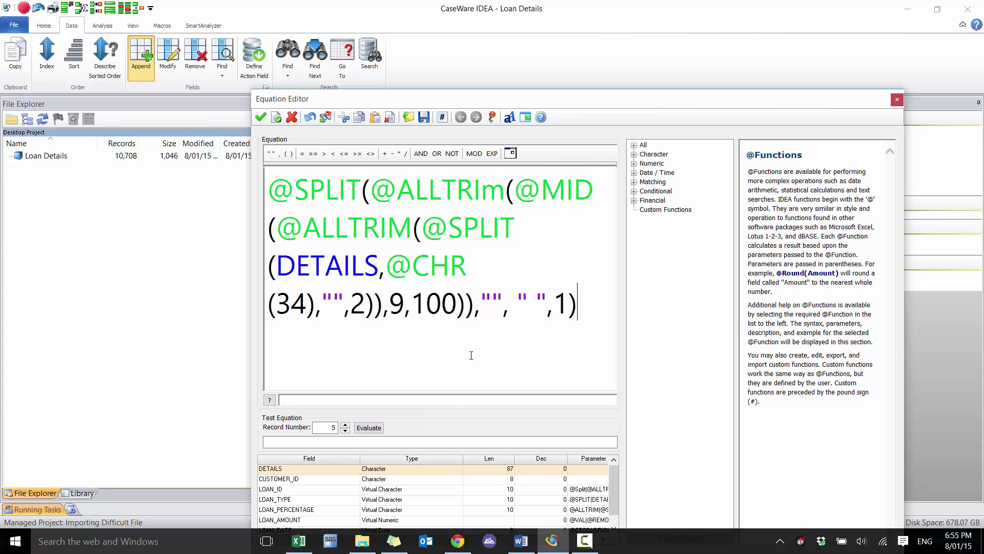
left_click(362, 429)
left_click(495, 190)
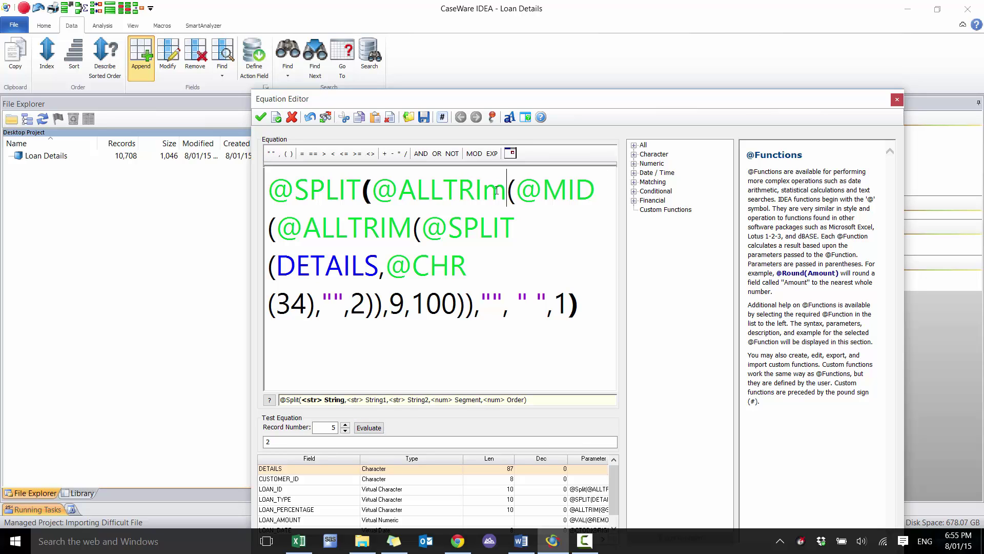
key("BackSpace")
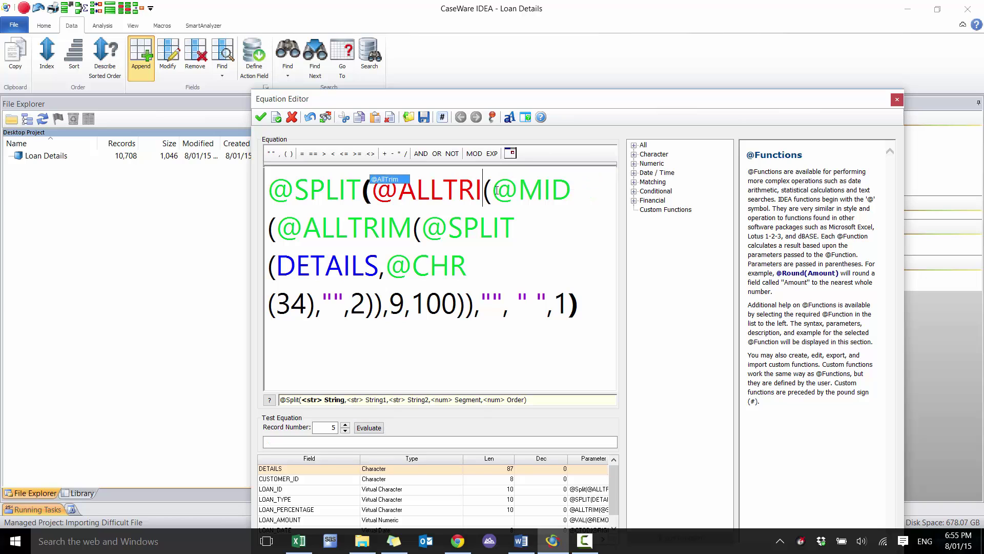
type("M")
left_click(261, 118)
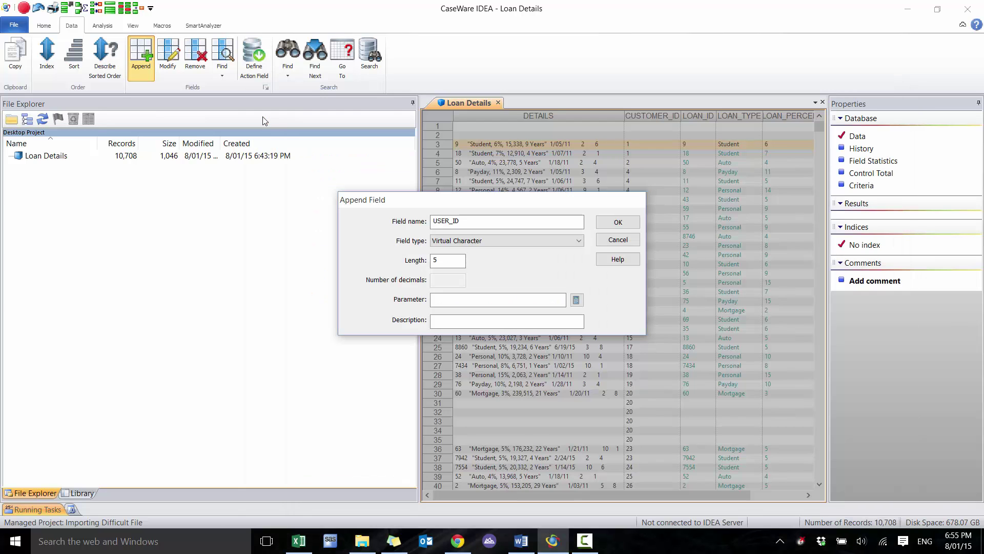
left_click(626, 222)
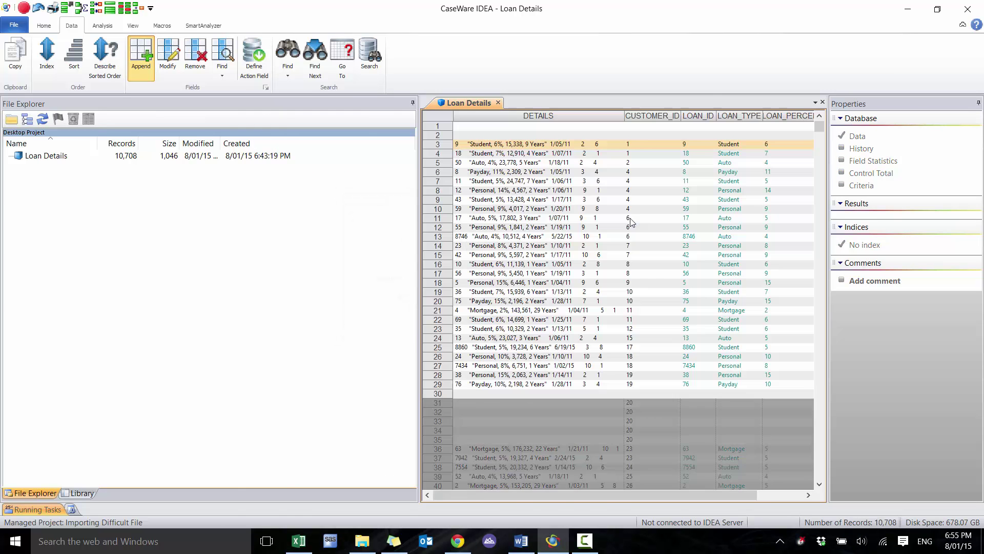
left_click(786, 497)
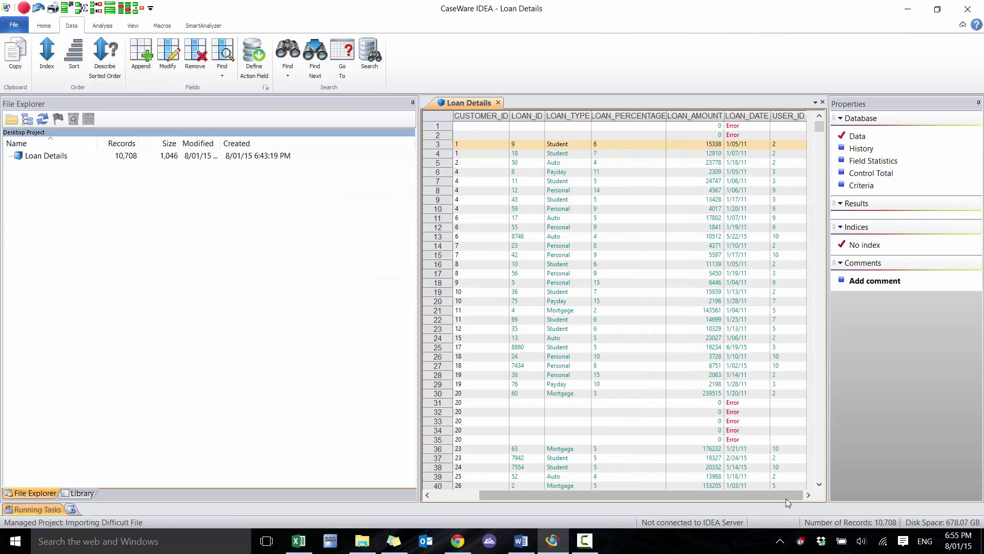
left_click(757, 190)
left_click(775, 156)
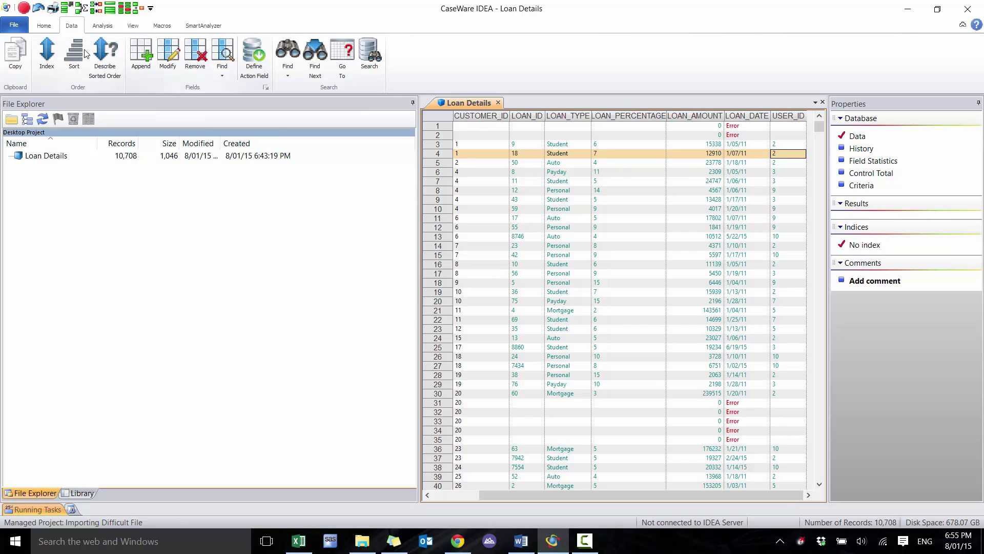
Start appending a virtual character field named APPROVER_ID with a length of 5
left_click(461, 497)
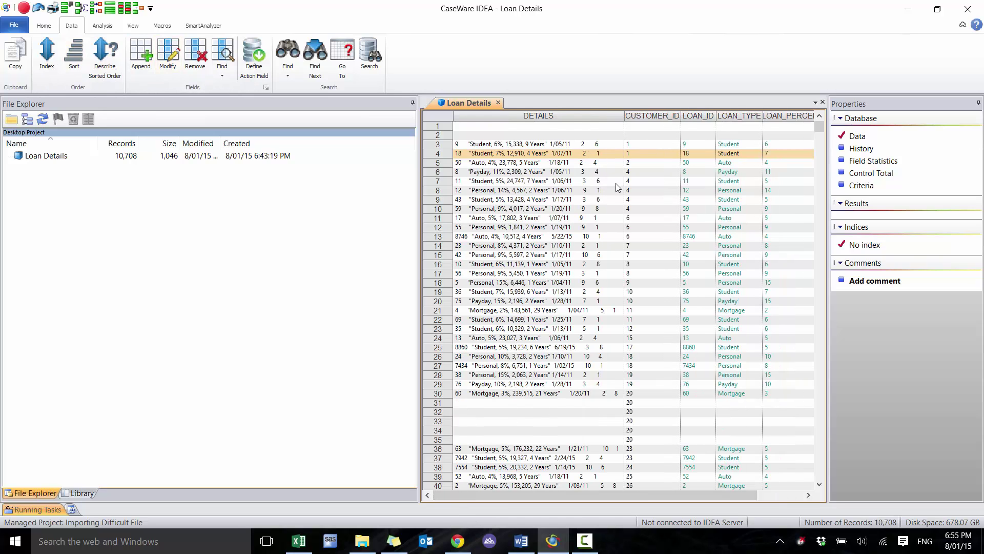
left_click_drag(615, 190, 610, 365)
left_click(141, 57)
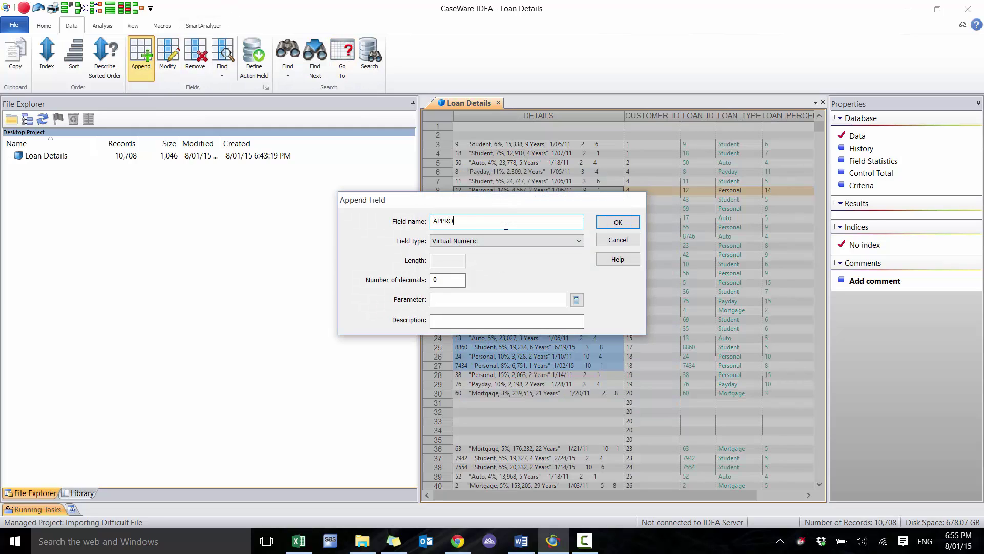
left_click(506, 240)
left_click(501, 248)
left_click(464, 261)
type("8")
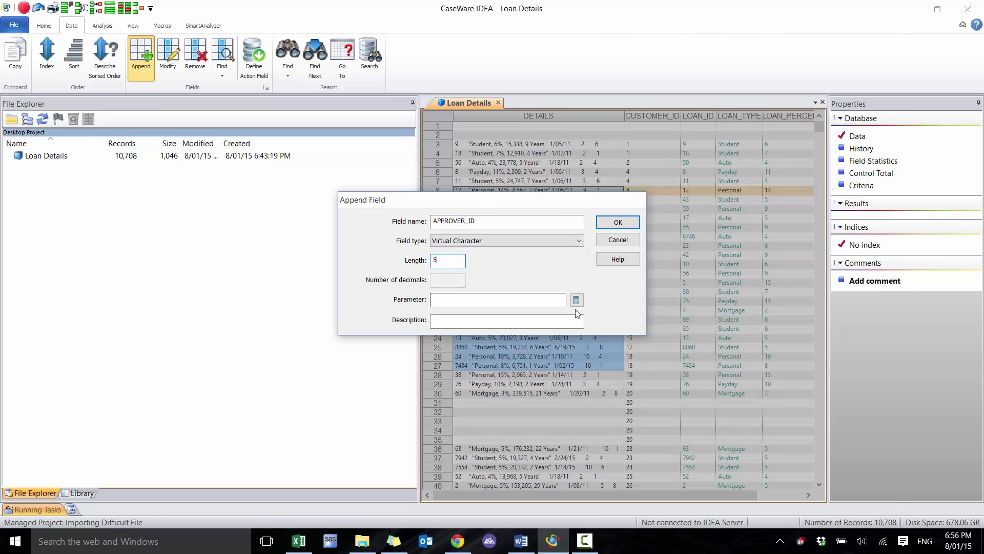
left_click(577, 300)
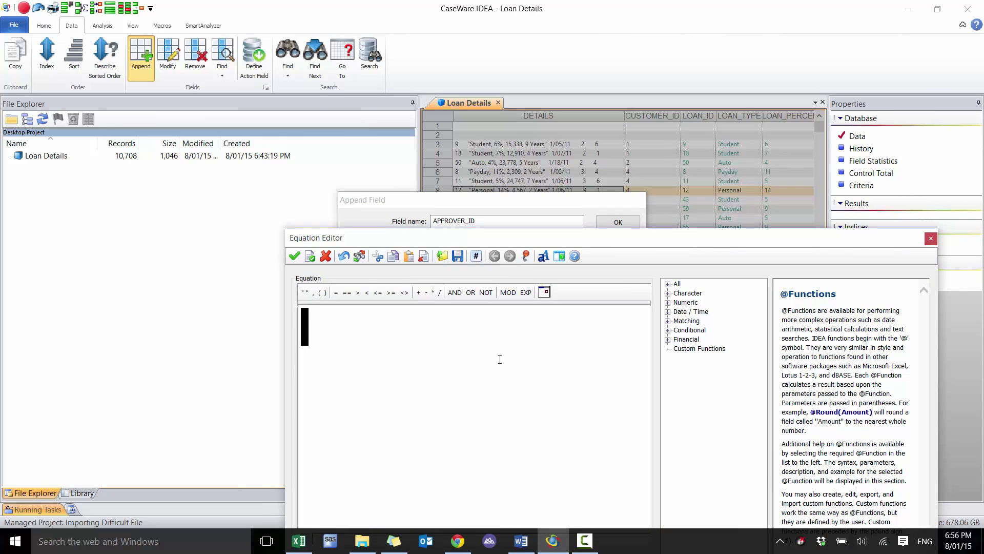
type("@")
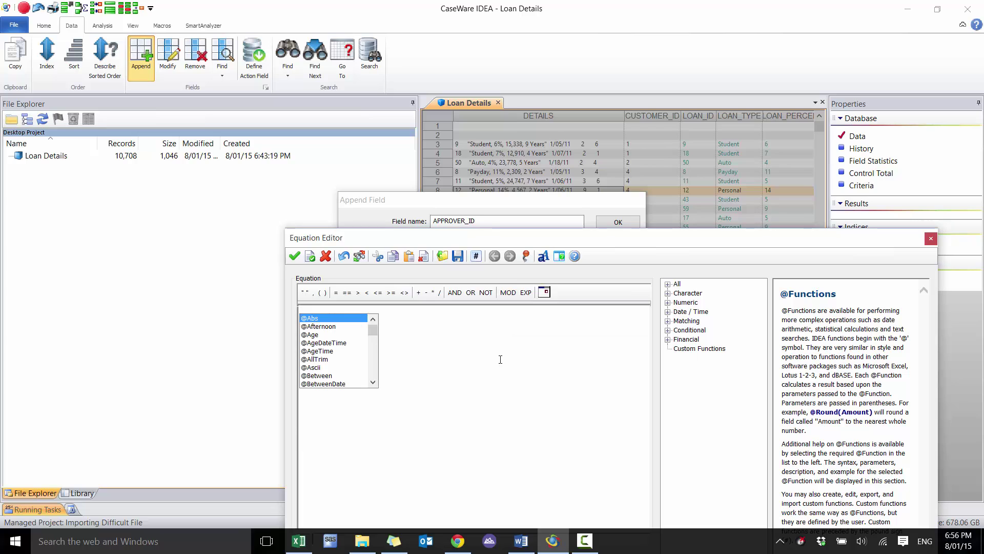
type("ALLTRIM(DETAILS")
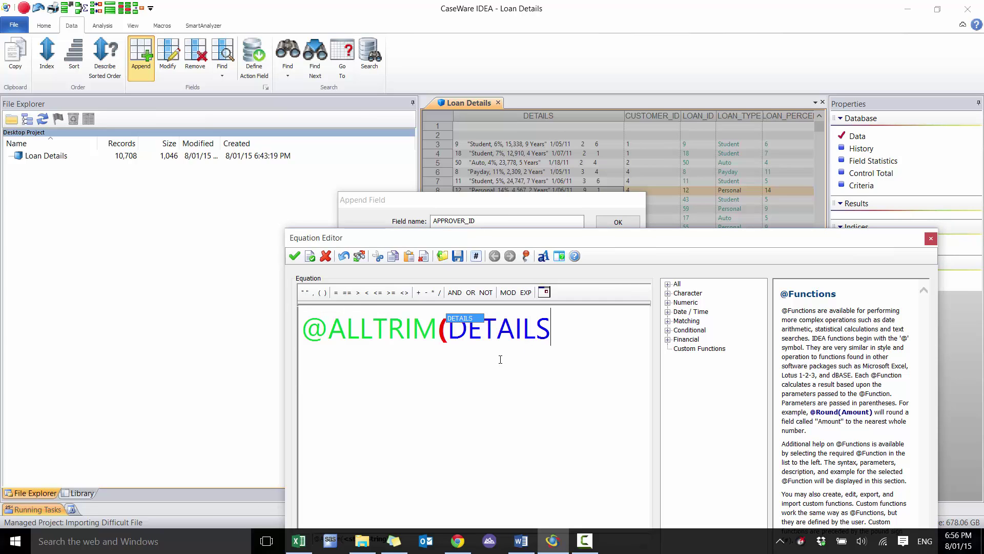
type(")")
key("Home")
type("@R")
key("Return")
type("(")
type(",20")
key("BackSpace")
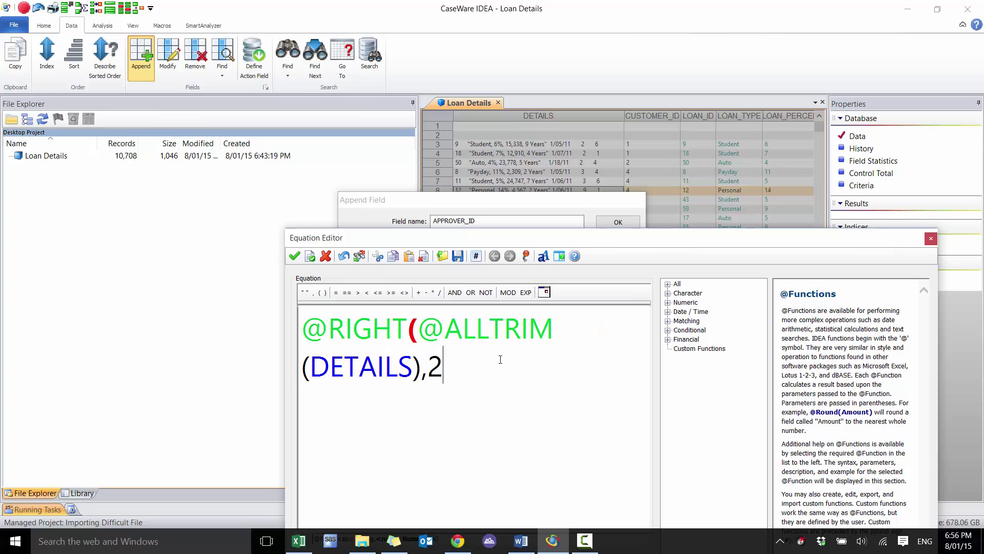
type(")")
key("Up")
key("Home")
type("@ALLTRIM(")
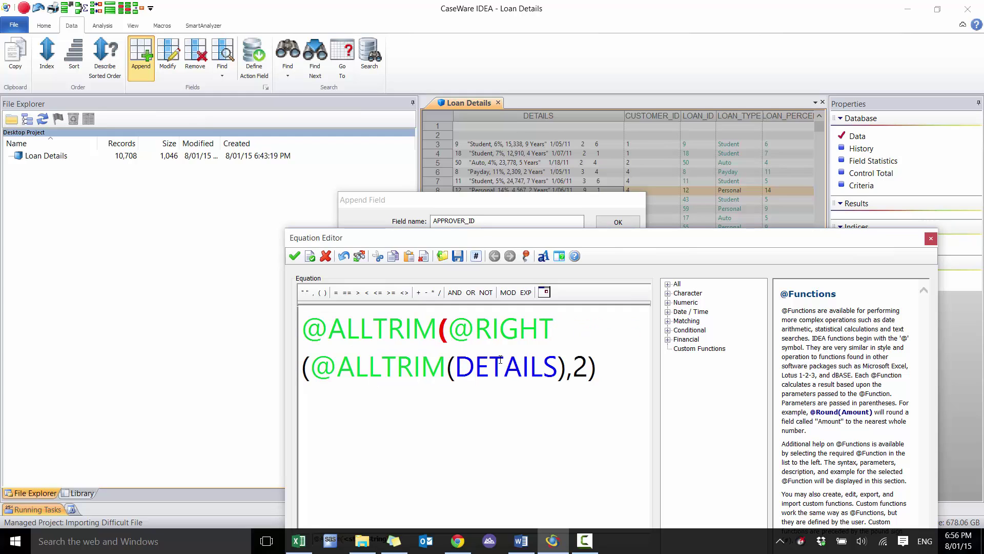
key("End")
type(")")
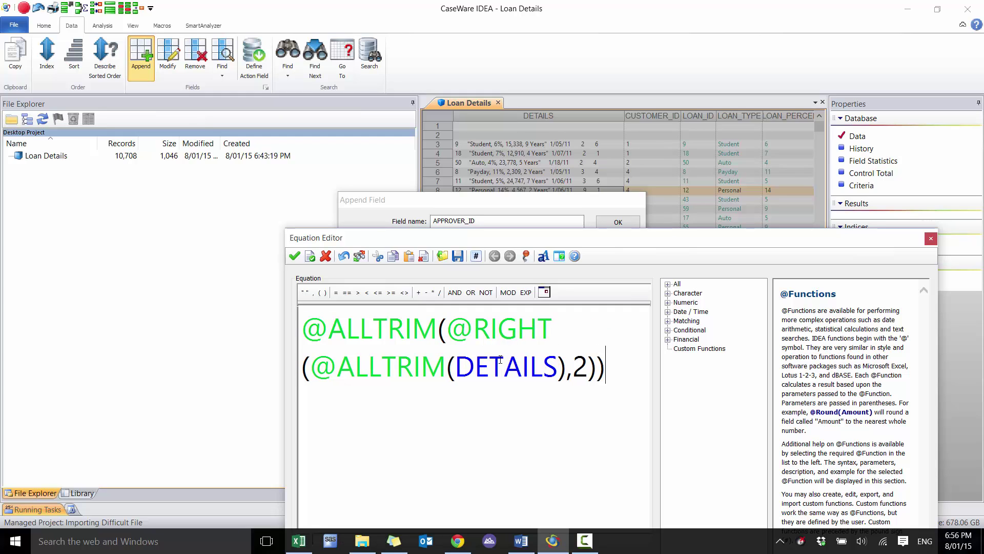
Evaluate the equation on sample records, accept it and append the APPROVER_ID field
left_click_drag(542, 238, 505, 116)
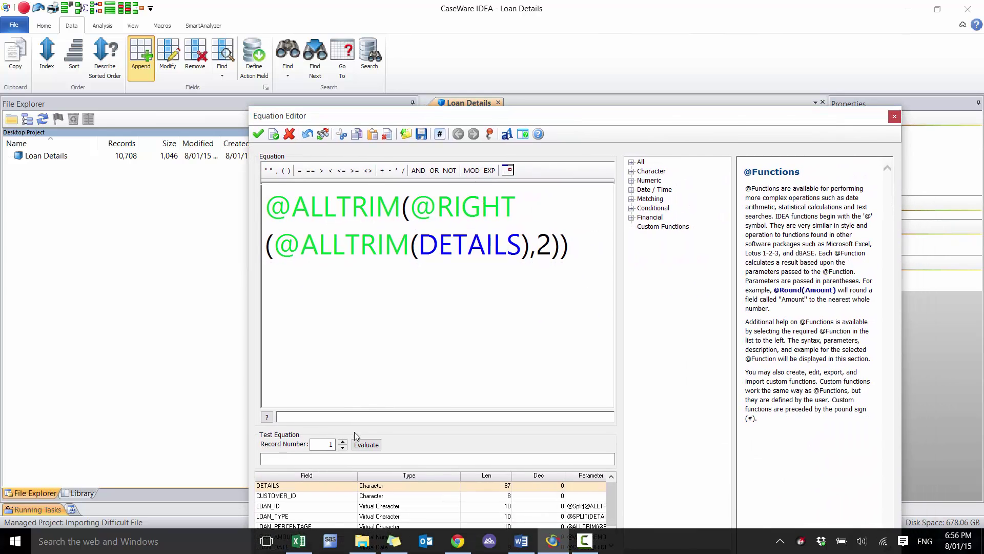
left_click(361, 445)
left_click(342, 441)
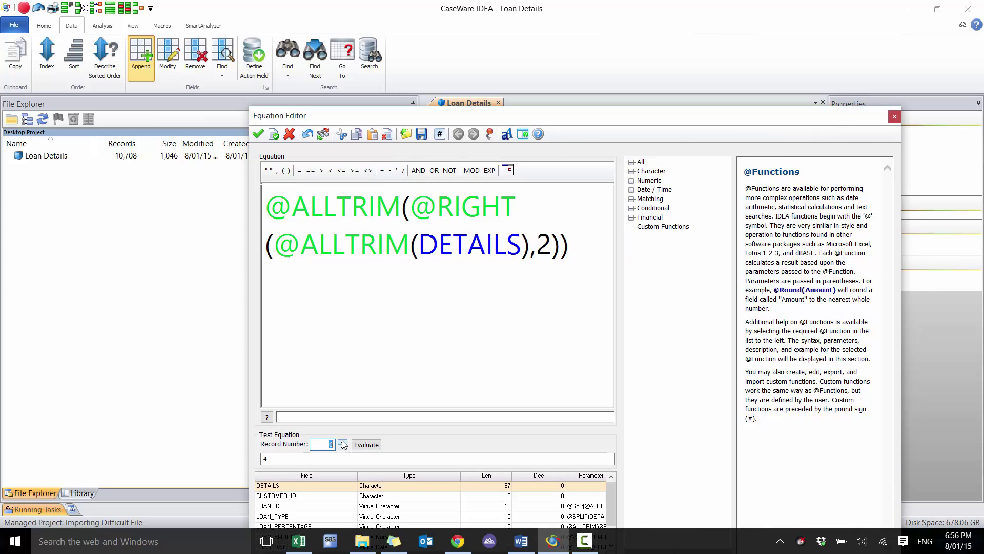
left_click(258, 134)
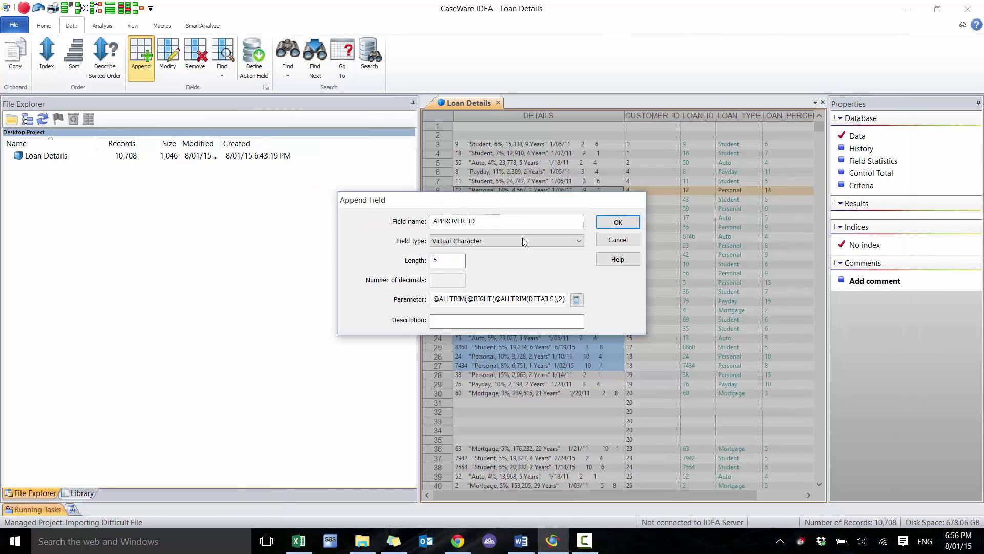
left_click(615, 223)
left_click(762, 497)
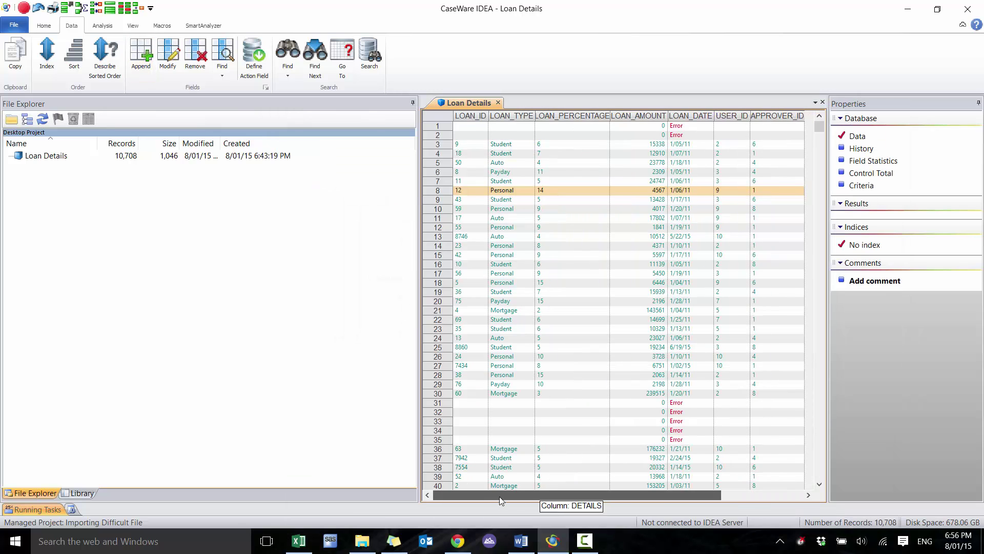
left_click_drag(502, 499, 502, 500)
left_click(103, 25)
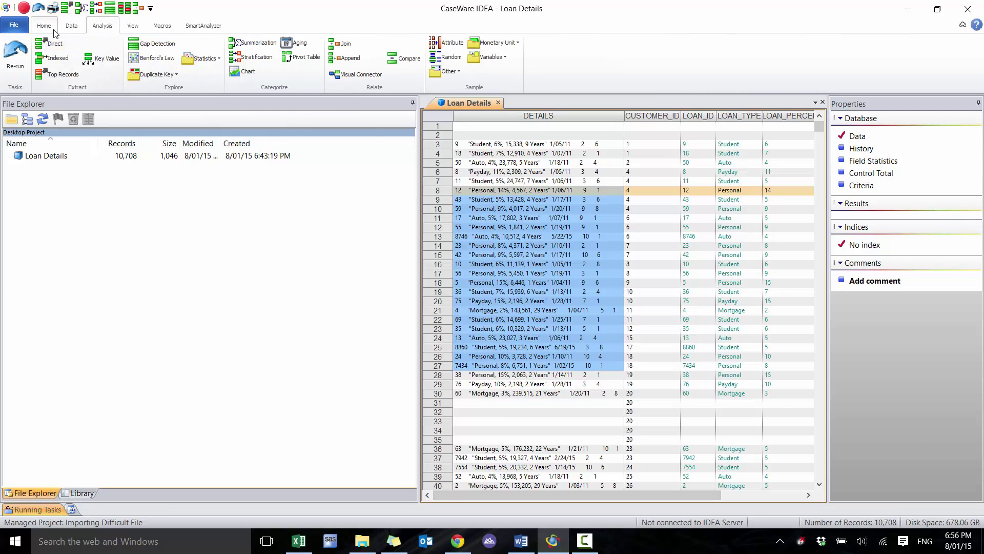
left_click(71, 25)
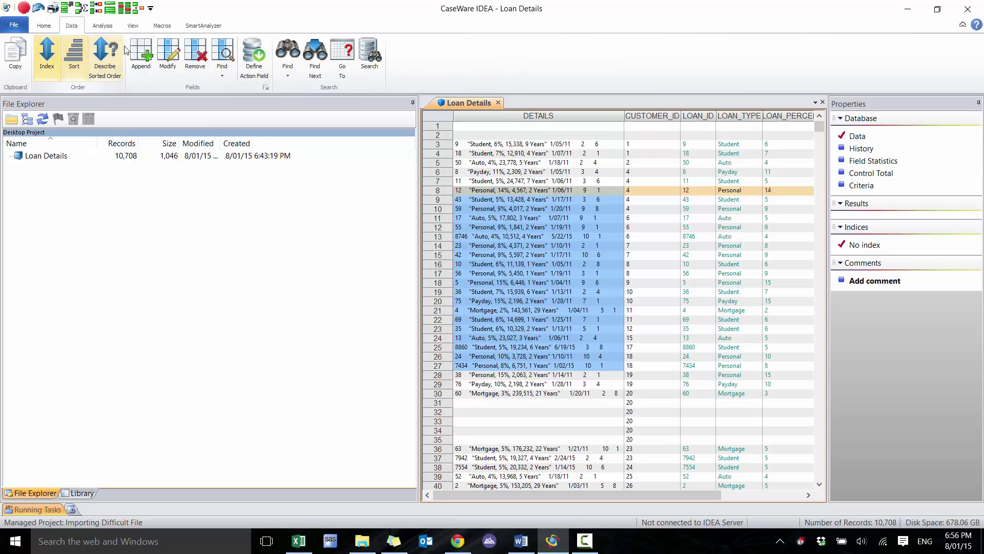
left_click(103, 26)
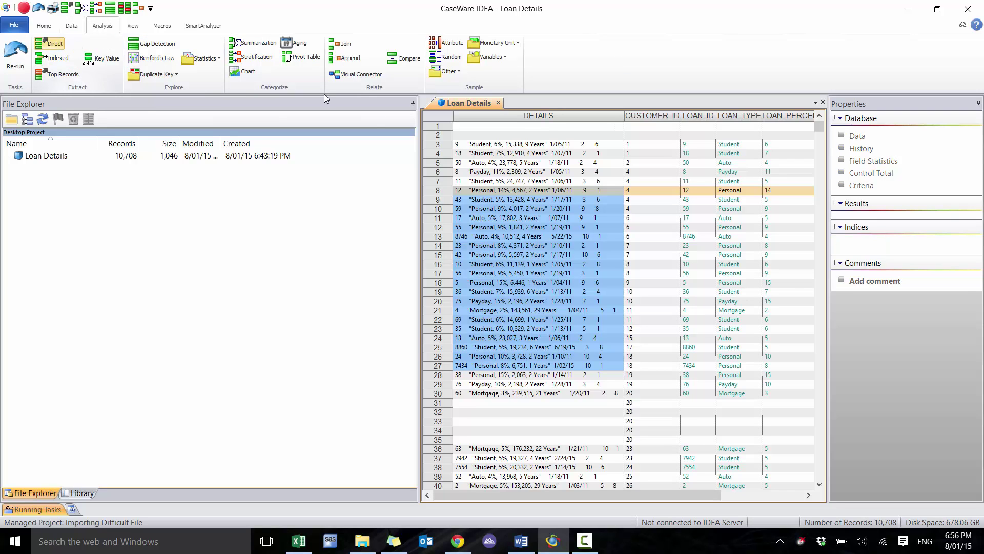
left_click(520, 257)
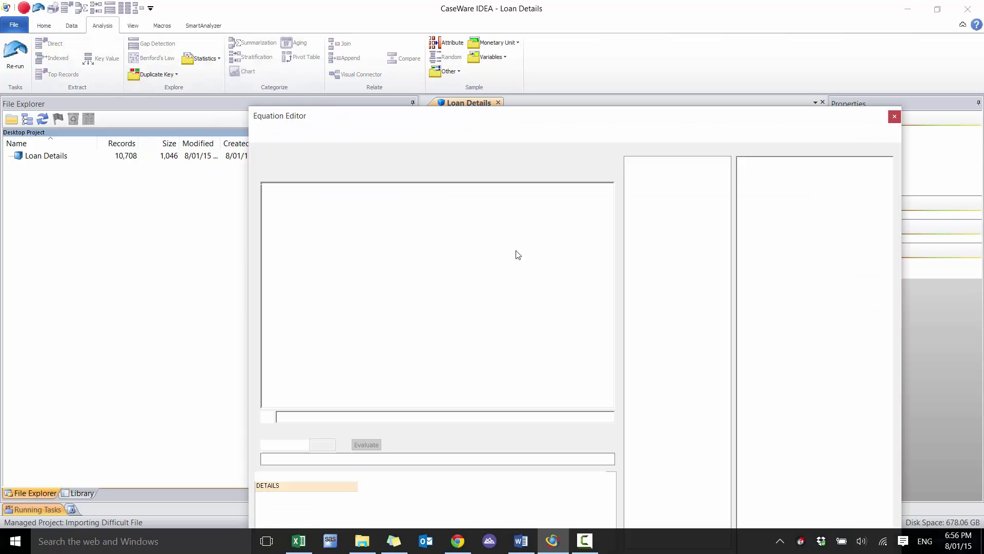
type("@ISBLANK")
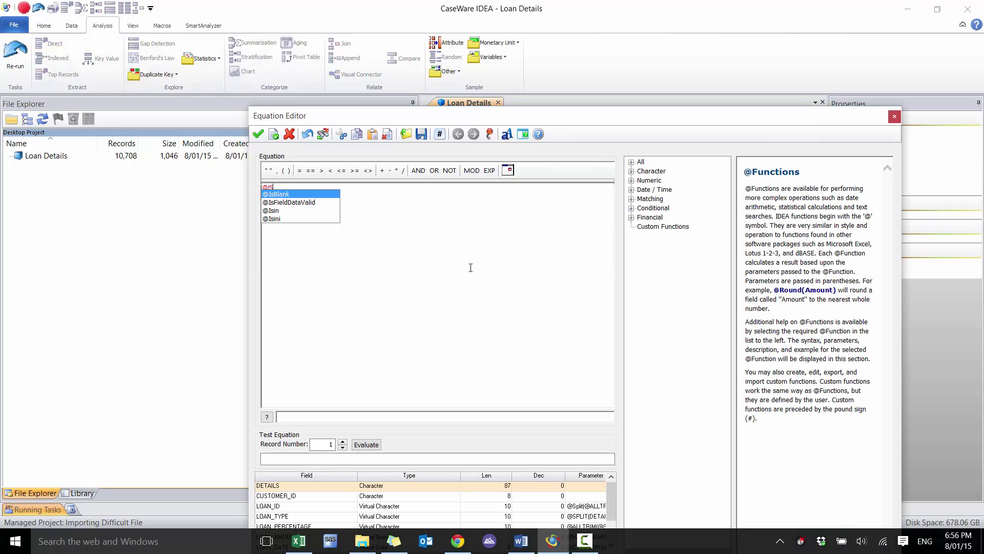
type("(CU")
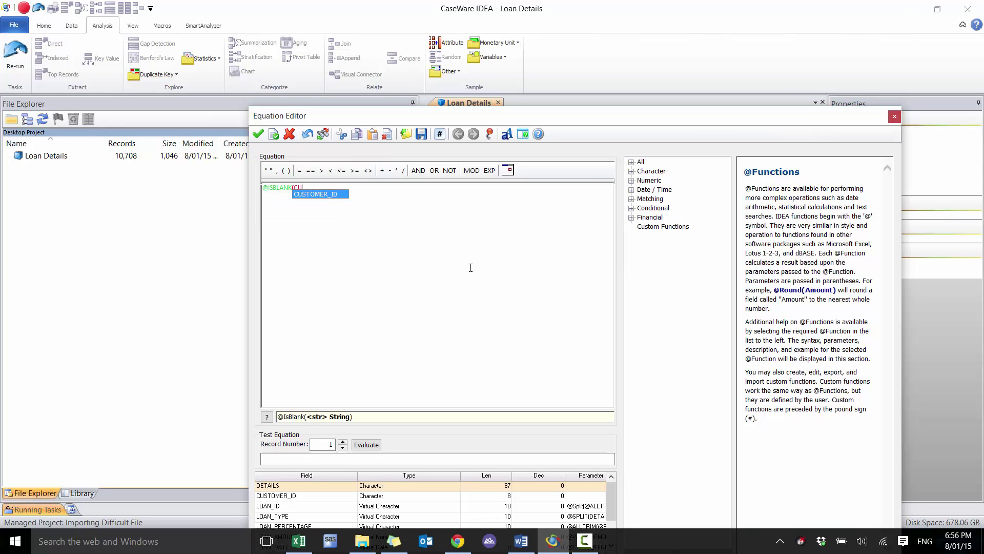
type("STOMER_ID)=")
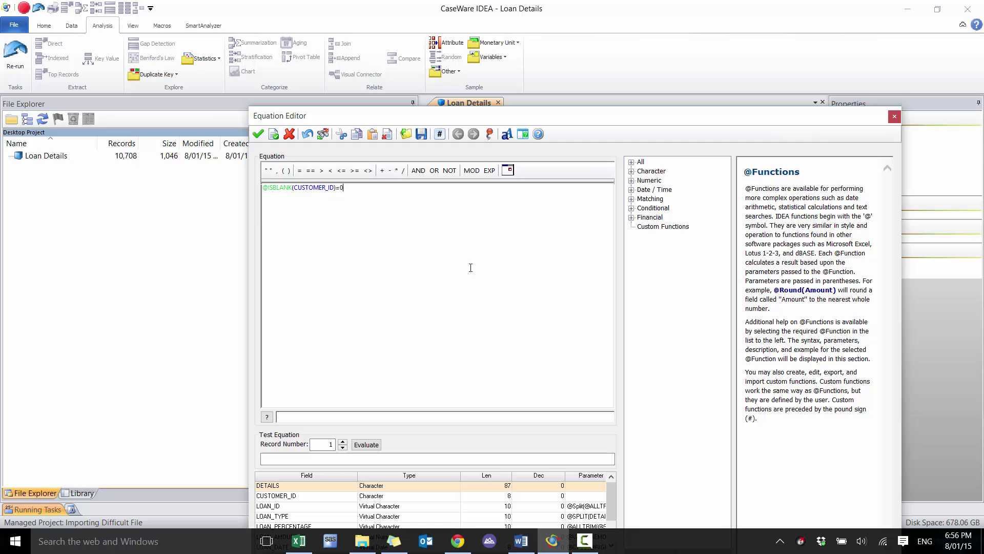
type("0")
left_click(258, 133)
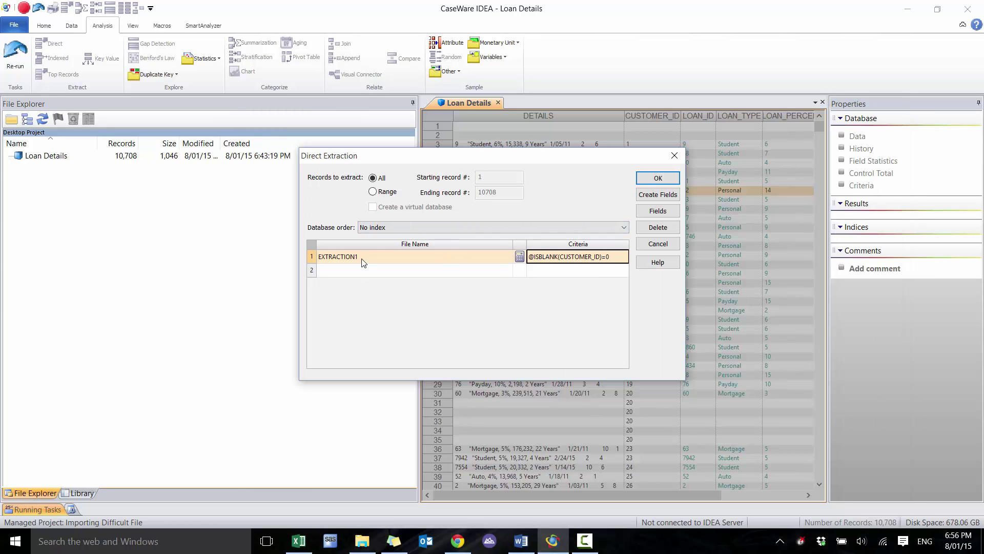
Exclude the DETAILS field, name the output file LOAN_DETAILS_FILTERED and run the extraction
left_click(658, 210)
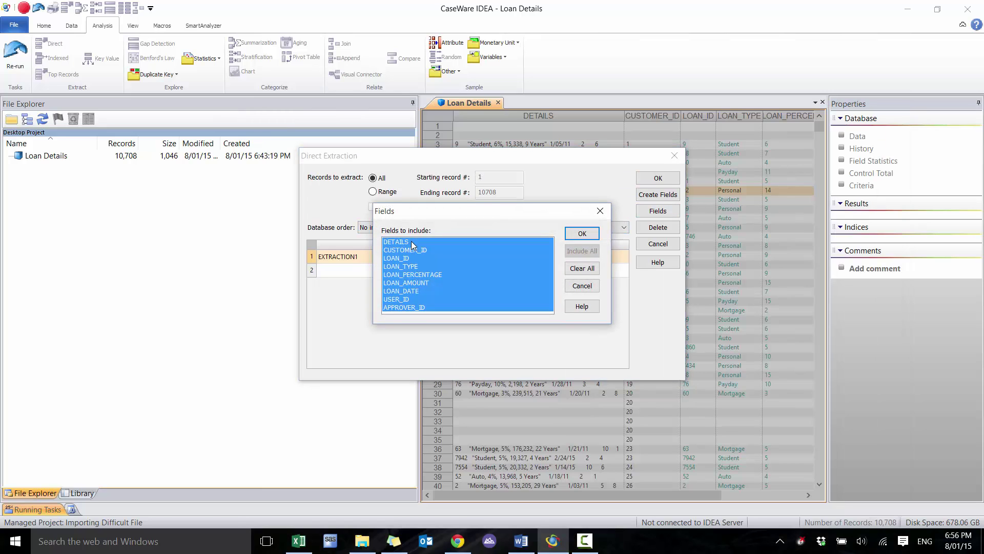
left_click(581, 233)
left_click(390, 261)
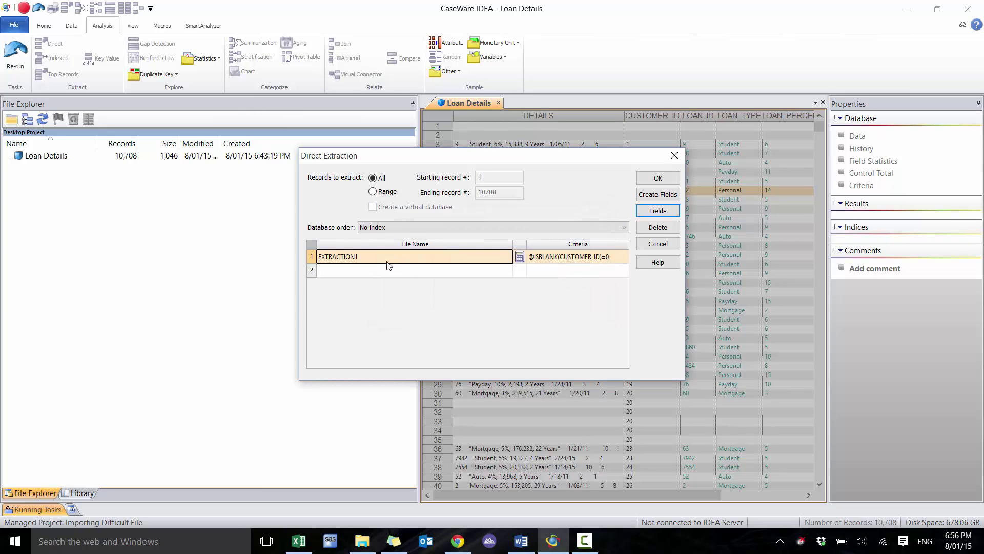
type("LOAN_DETAILS_FILTERE")
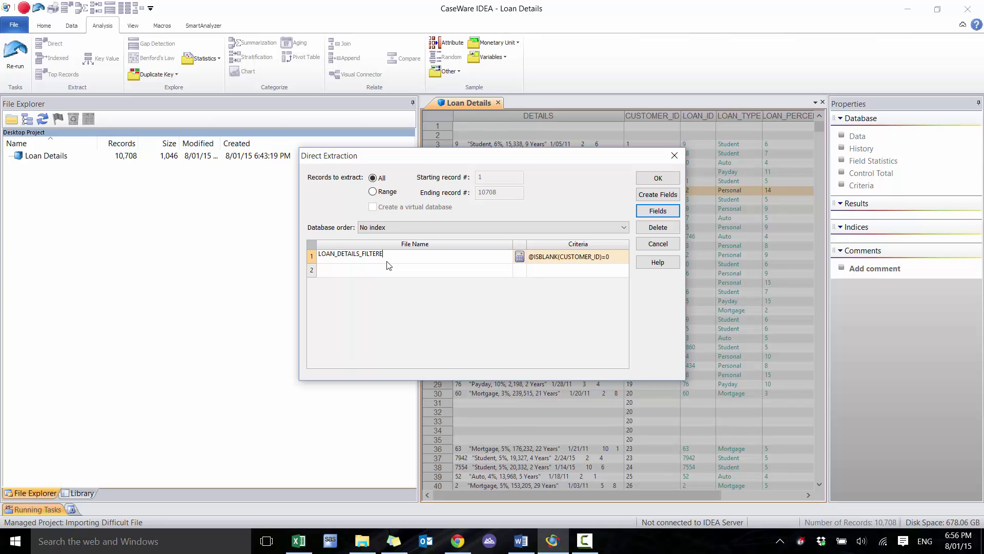
type("D")
key("Tab")
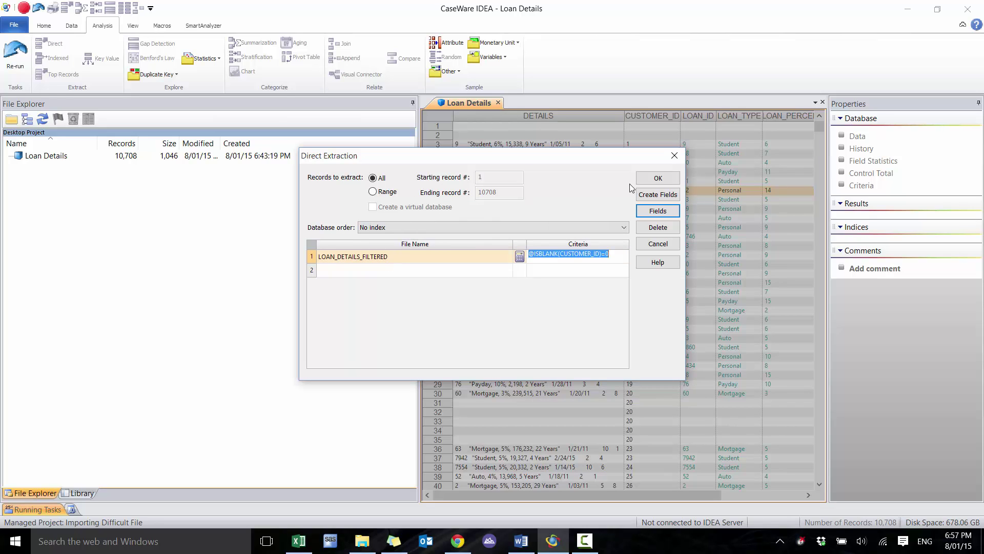
left_click(647, 179)
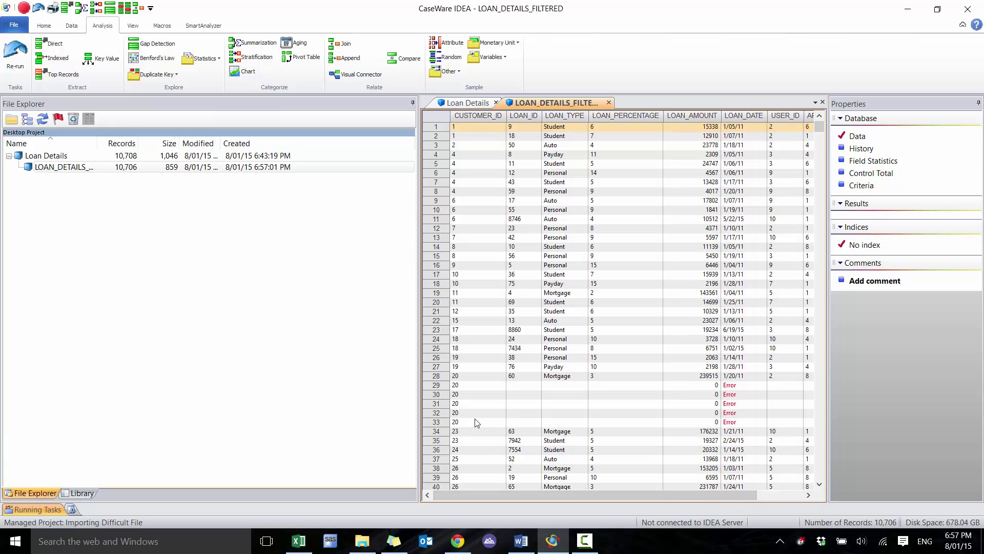
Examine the records with date errors and the field definitions of LOAN_DETAILS_FILTERED without changing anything
left_click_drag(495, 381, 751, 431)
double_click(755, 417)
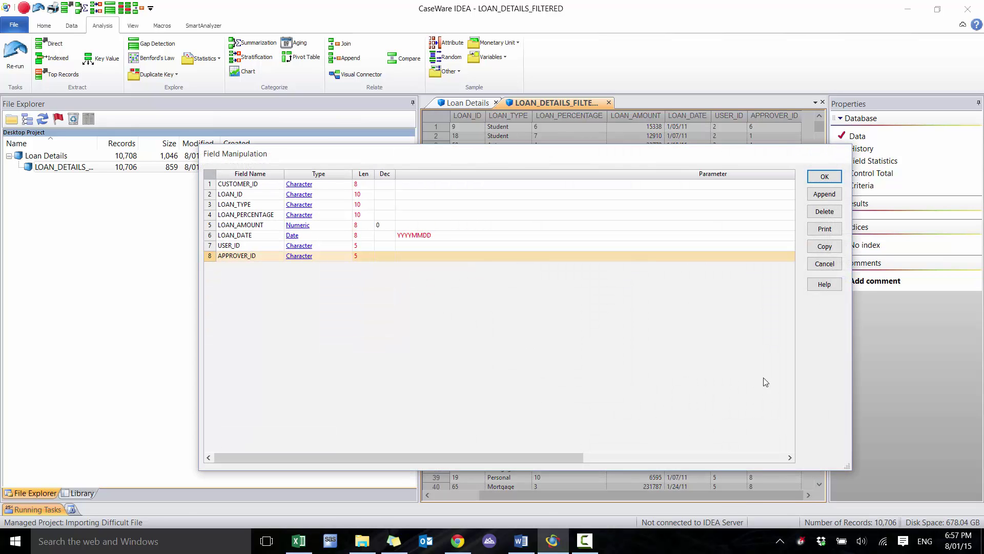
left_click(824, 264)
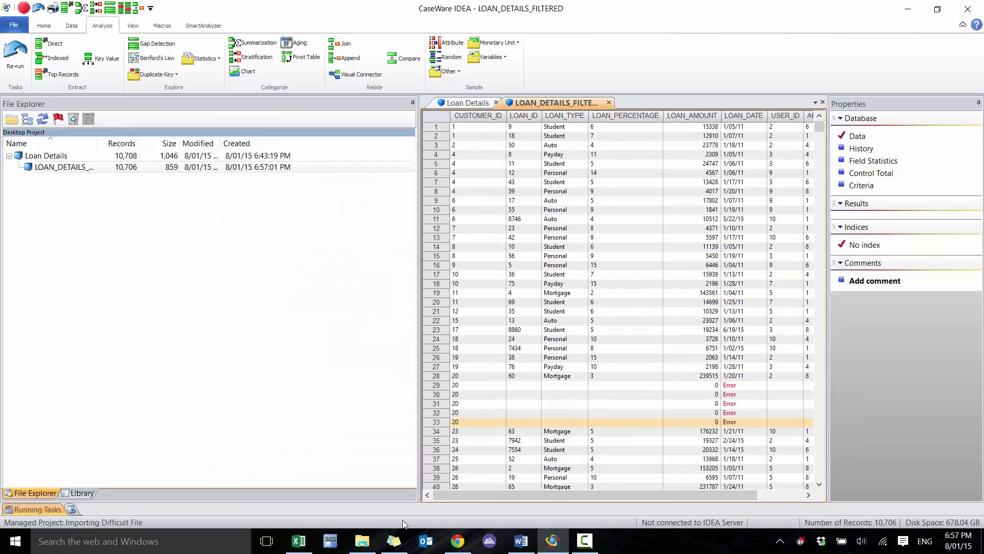
Open the Loan Details PDF from the Source Files.ILB folder in Adobe Reader and place it side by side with IDEA
left_click(362, 541)
double_click(334, 139)
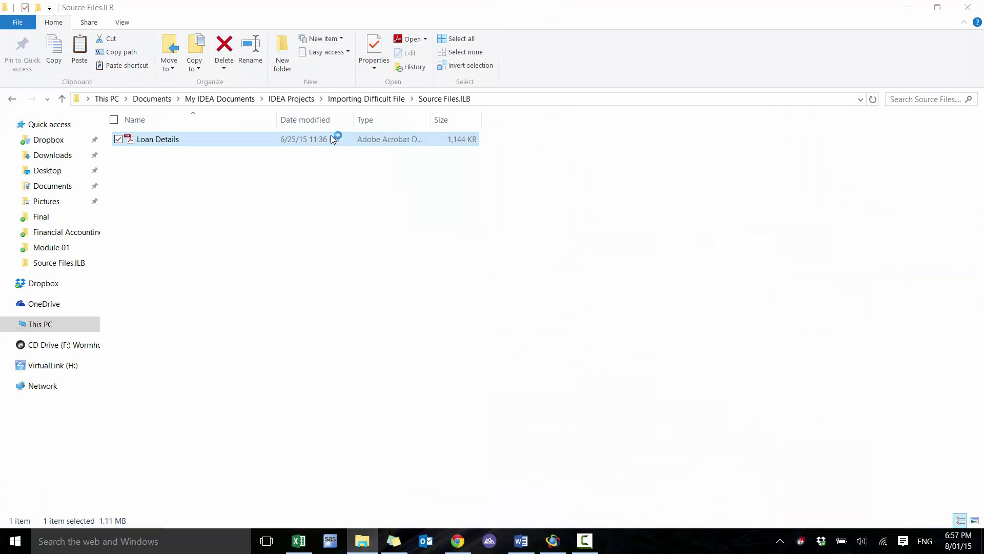
left_click(553, 541)
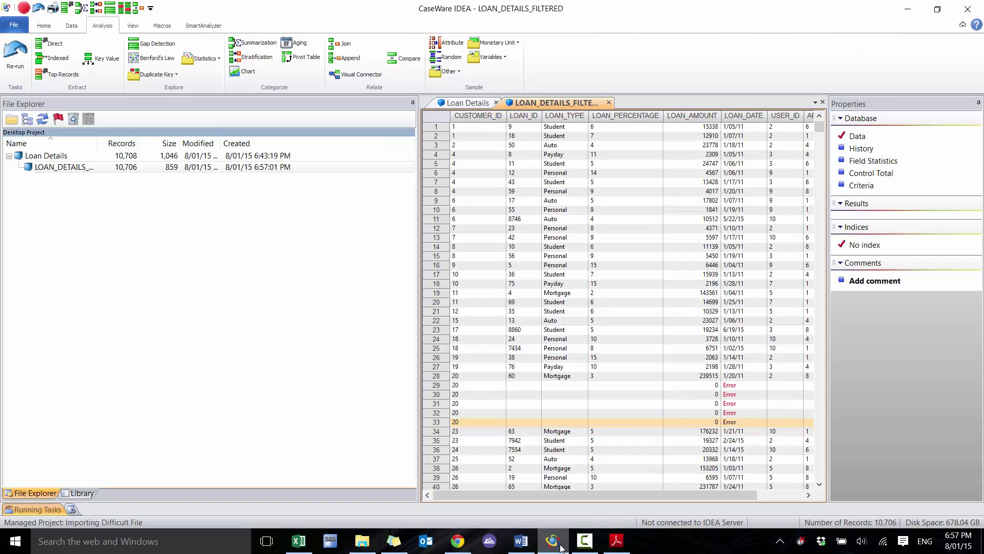
right_click(617, 541)
left_click(616, 548)
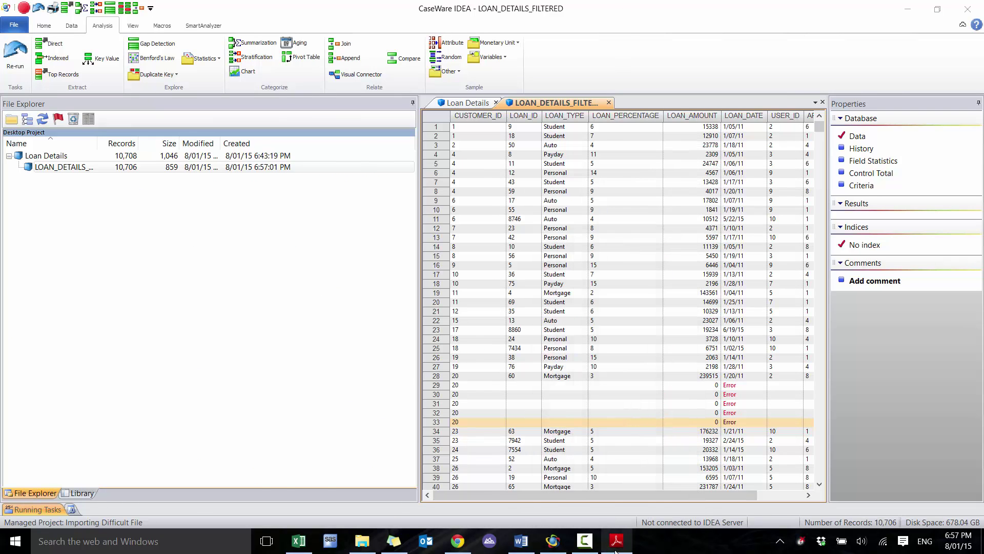
left_click(615, 548)
left_click_drag(612, 11, 1, 211)
left_click(594, 153)
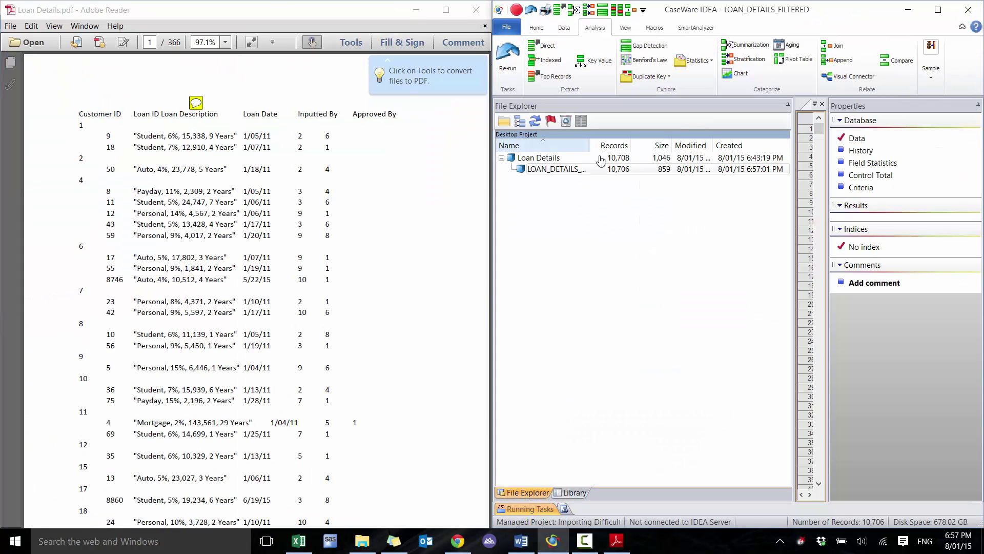
Narrow the File Explorer pane to expose the LOAN_DETAILS_FILTERED table and compare its first records with the PDF
left_click(681, 477)
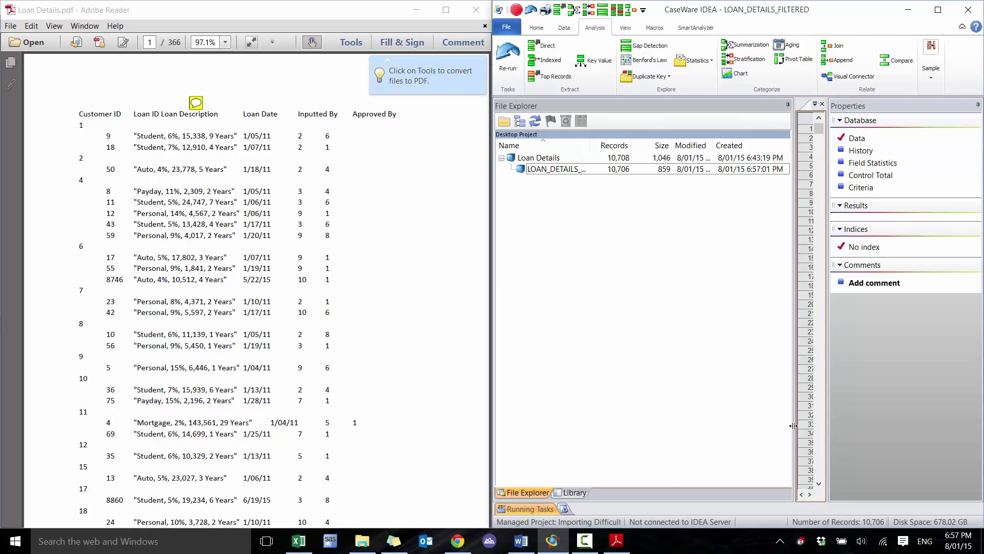
left_click_drag(795, 425, 528, 435)
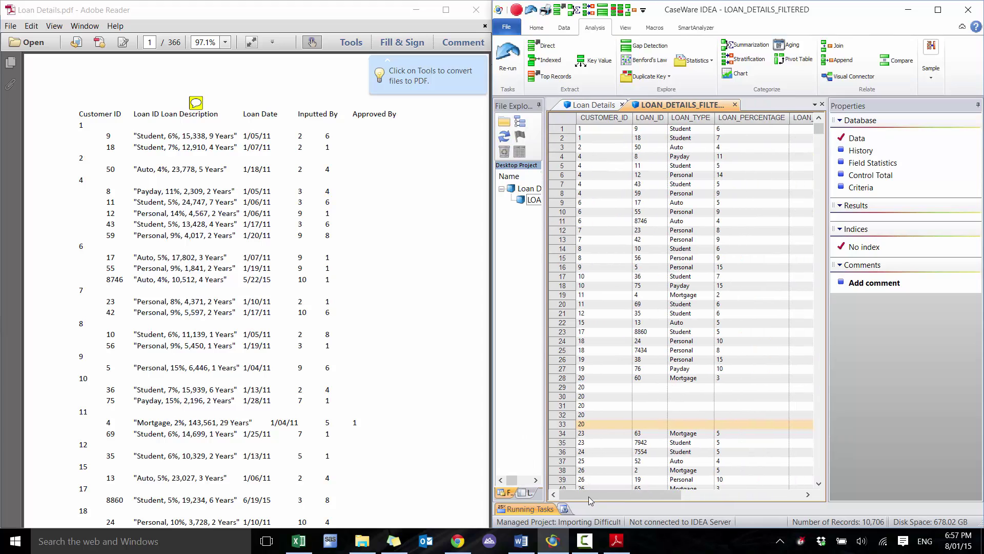
left_click(682, 130)
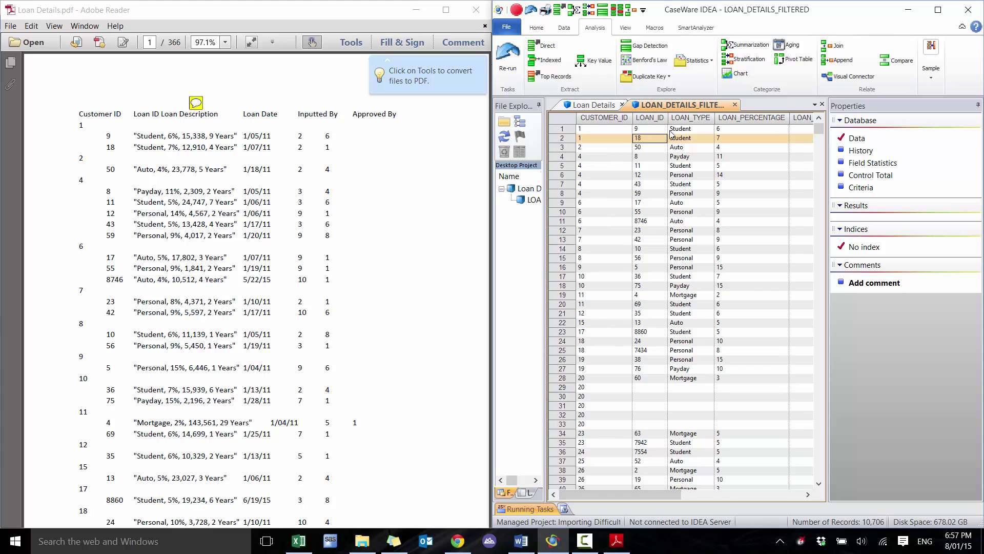
Check the first record's loan percentage, amount, date and user ID in LOAN_DETAILS_FILTERED against the first loan in the PDF
left_click(757, 132)
left_click_drag(653, 493, 775, 500)
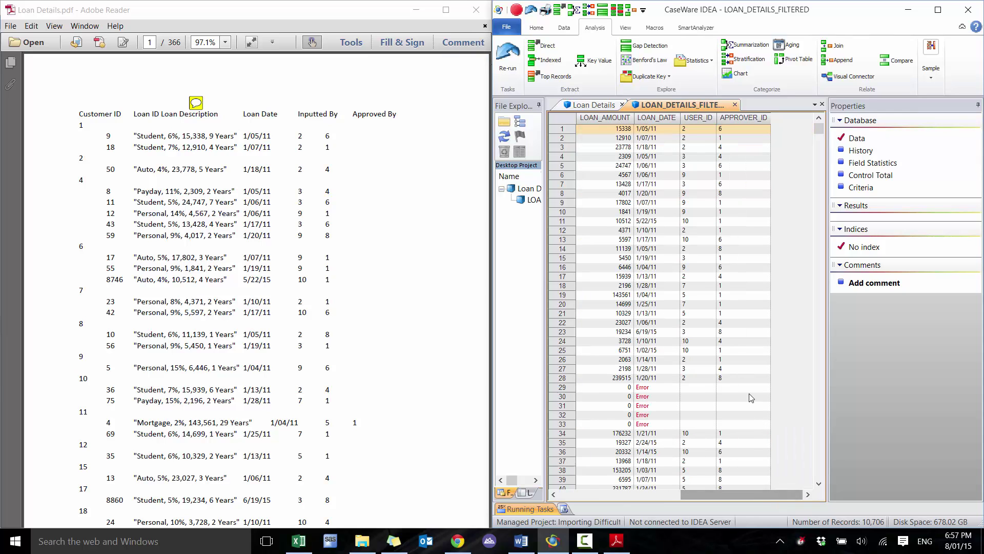
left_click(624, 132)
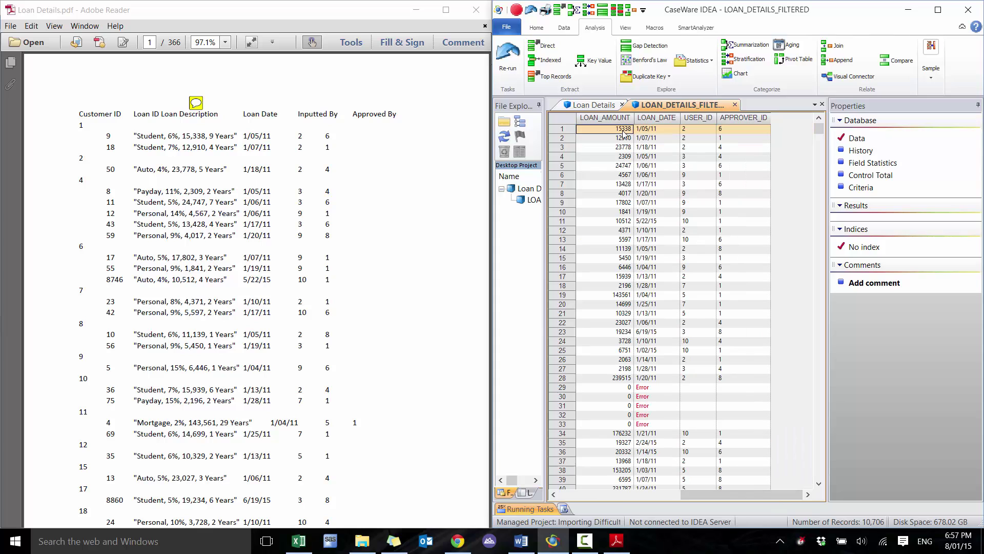
left_click(649, 130)
left_click(683, 132)
Pick the Payday loan in record 513 of LOAN_DETAILS_FILTERED and find its loan ID and customer heading in the PDF
left_click(821, 236)
left_click(820, 250)
left_click_drag(741, 494, 621, 494)
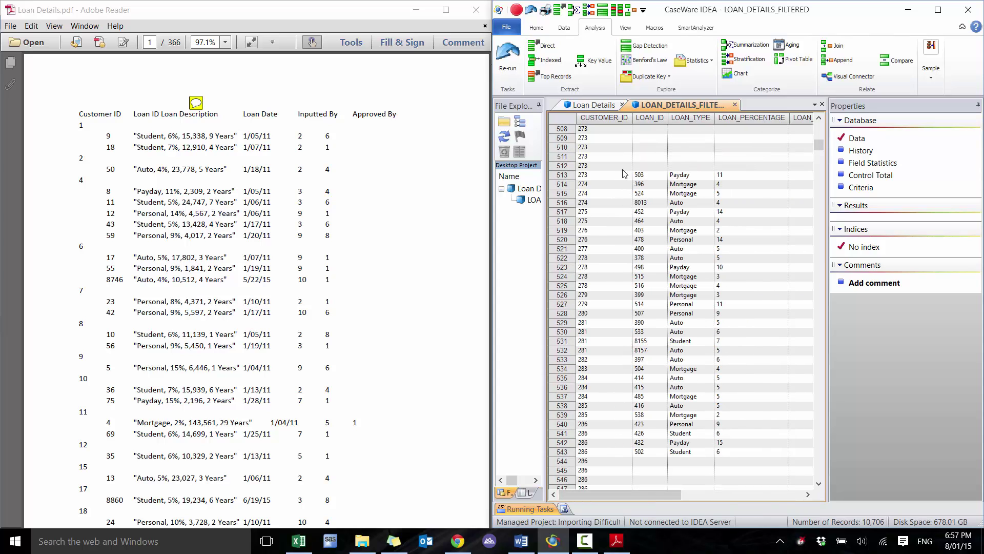
left_click(653, 176)
left_click(295, 210)
key("ctrl+f")
type("503")
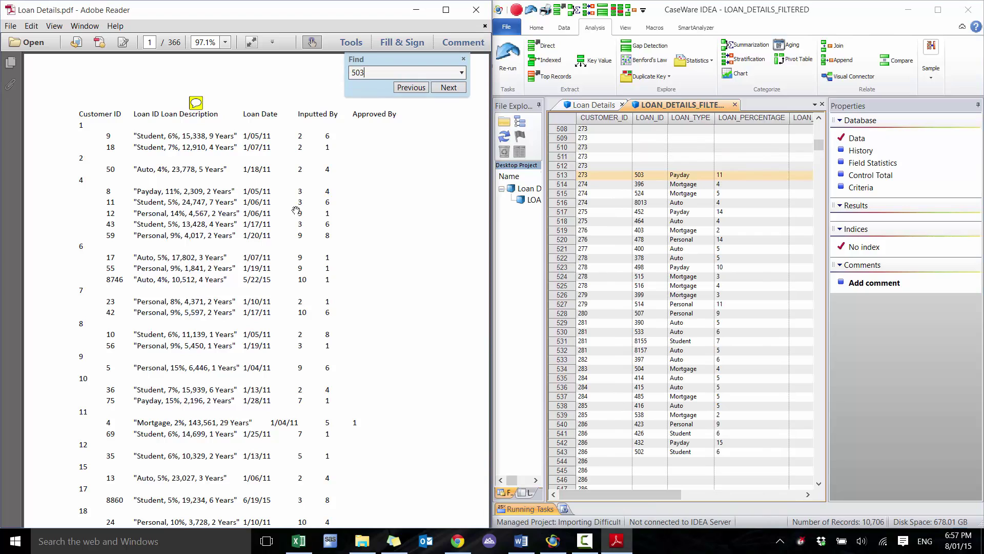
key("Return")
key("Escape")
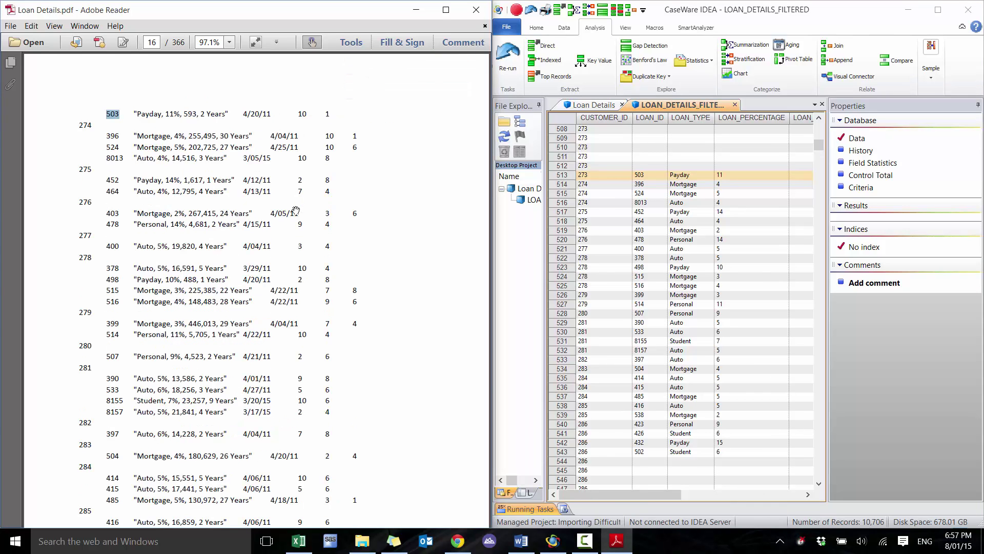
scroll(362, 132, "up", 5)
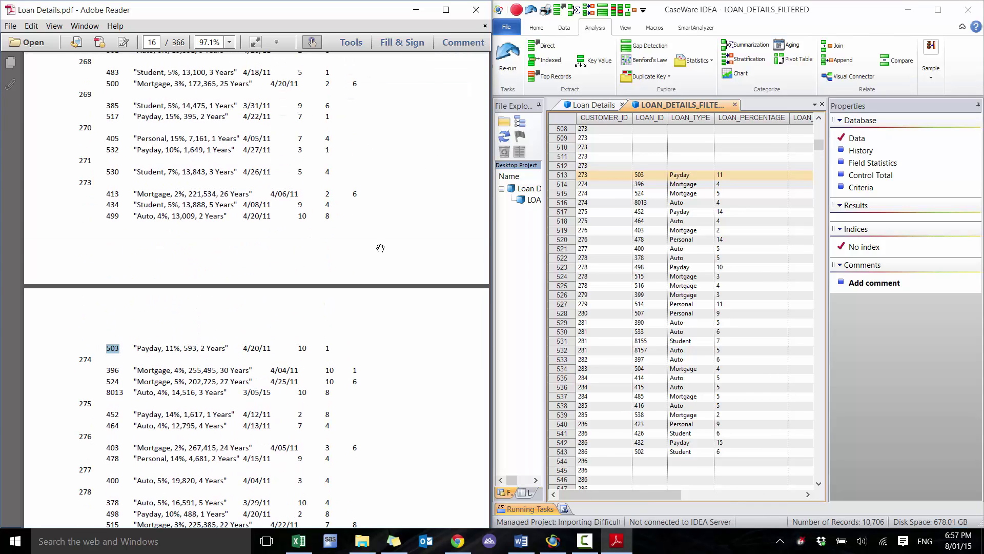
Compare record 513 field by field, from customer ID through loan amount, date, user ID and approver ID, with the matching PDF line
left_click_drag(607, 178, 724, 175)
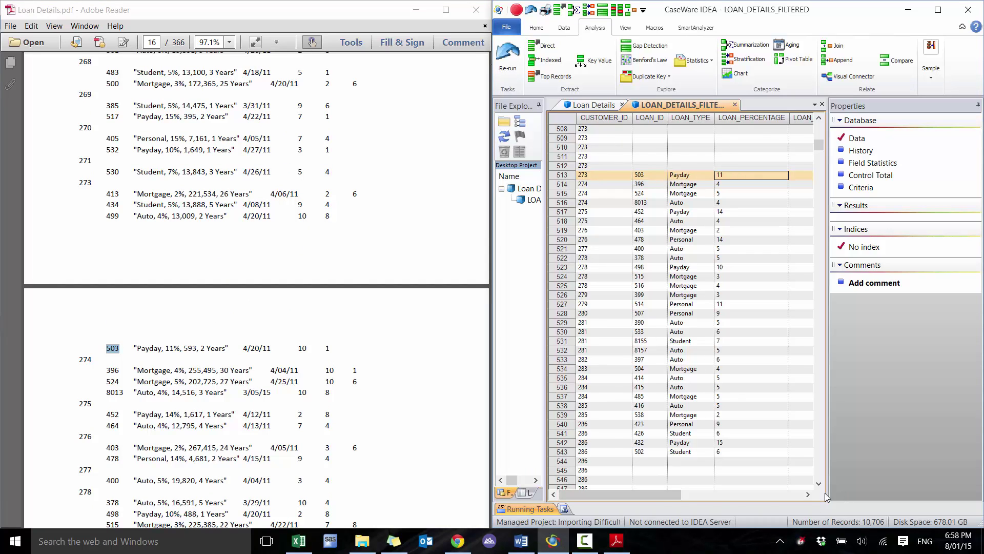
left_click(809, 494)
left_click(694, 175)
left_click(738, 178)
left_click(774, 177)
left_click(781, 500)
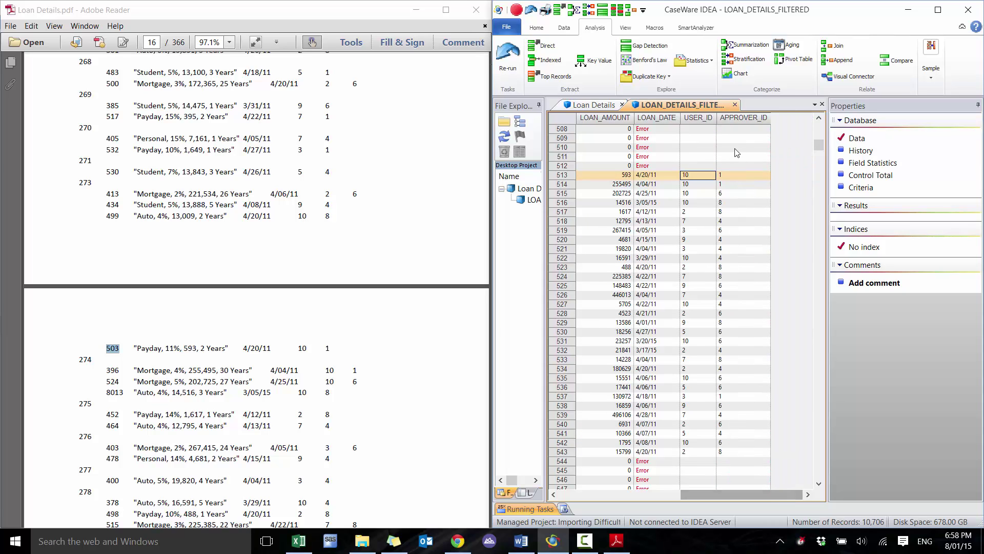
left_click(724, 175)
left_click(746, 287)
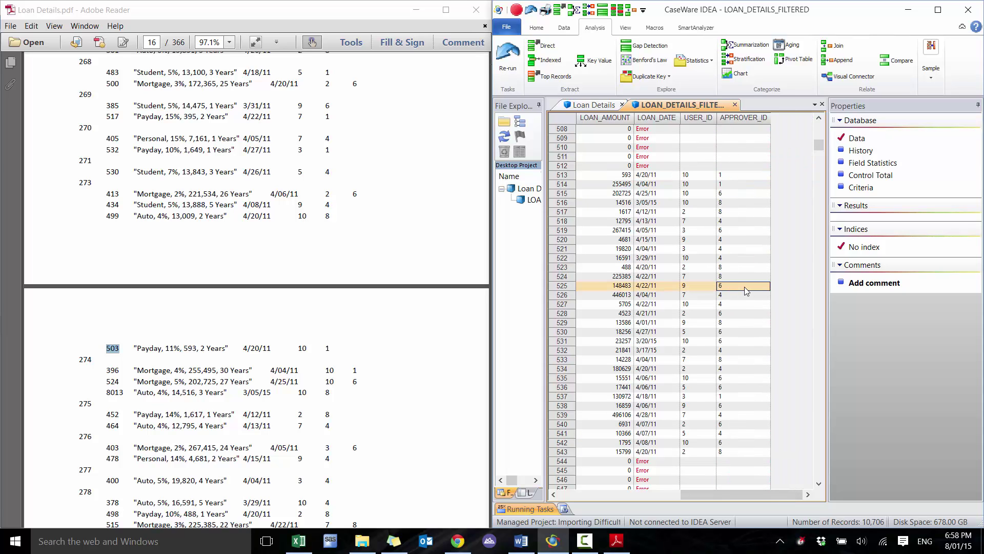